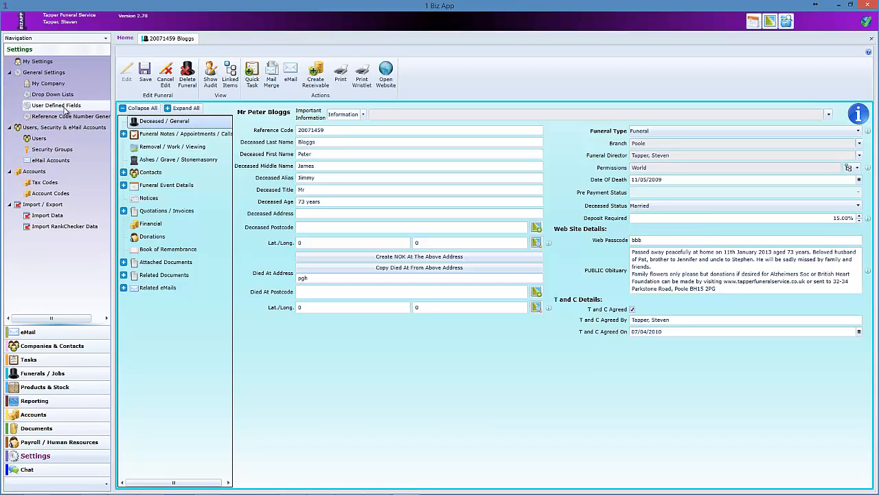
- Check the Project Name in Settings > My Company, then return to the deceased's funeral record
click(58, 85)
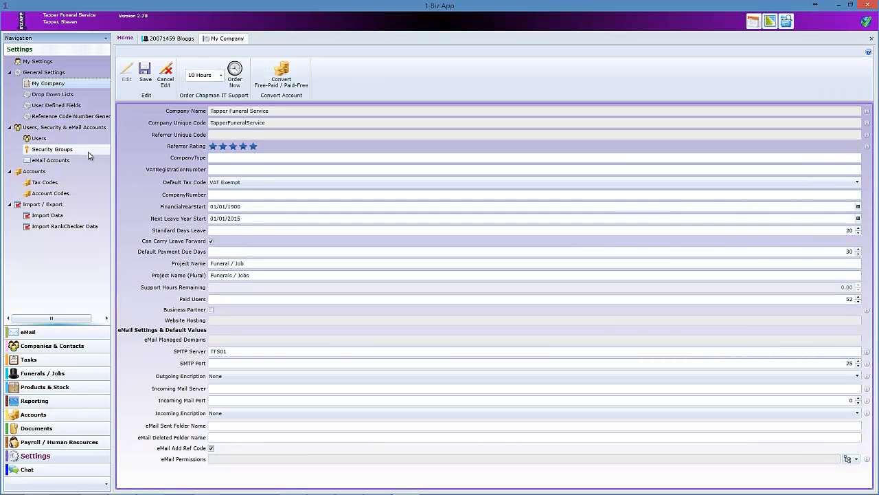
click(255, 262)
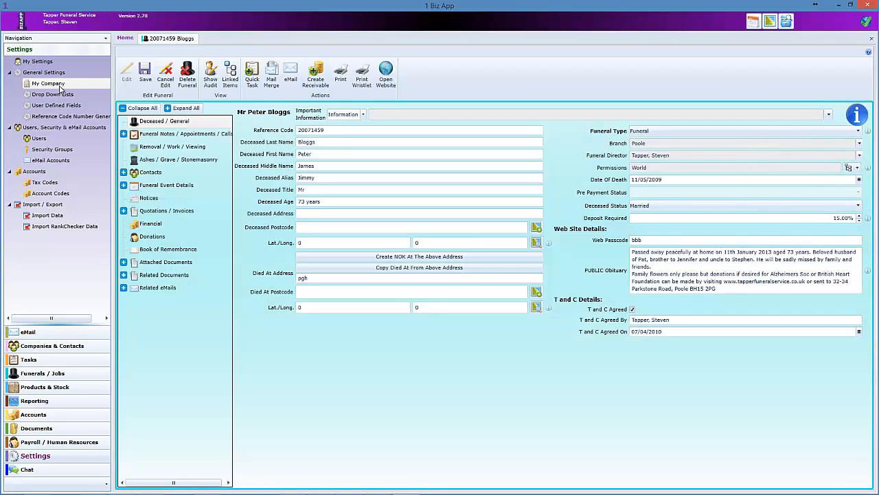
click(60, 117)
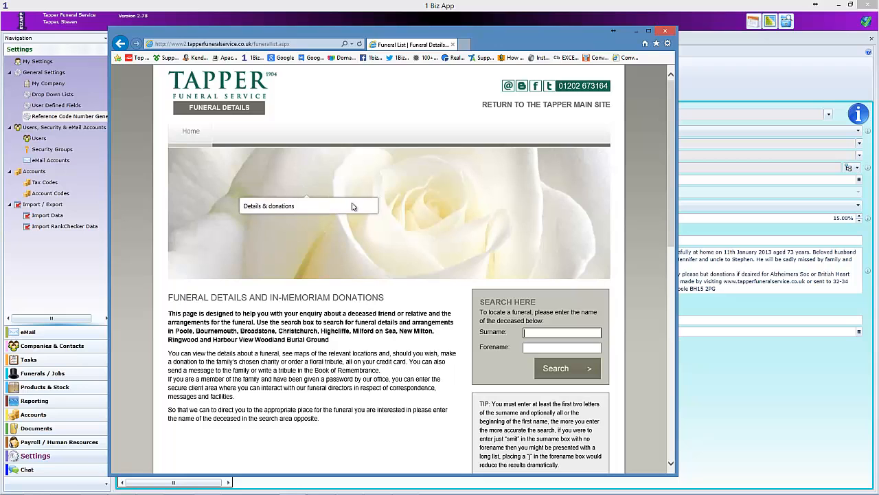
- Browse the website's funeral list and enter the start of the deceased's surname in the Surname search
scroll(337, 190, down, 3)
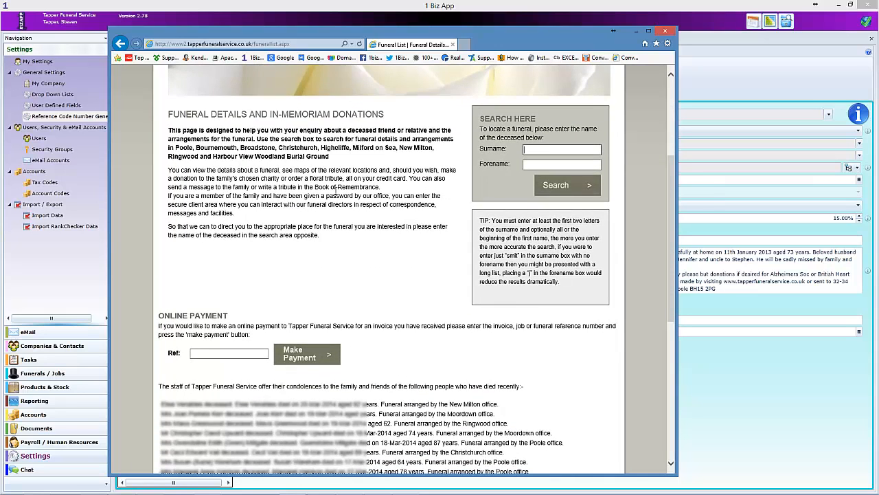
scroll(336, 191, up, 1)
scroll(336, 190, down, 5)
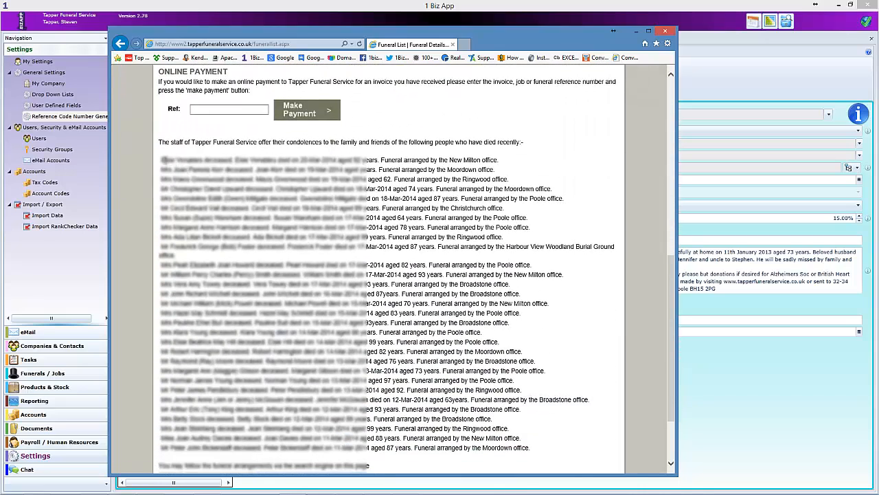
scroll(290, 215, down, 2)
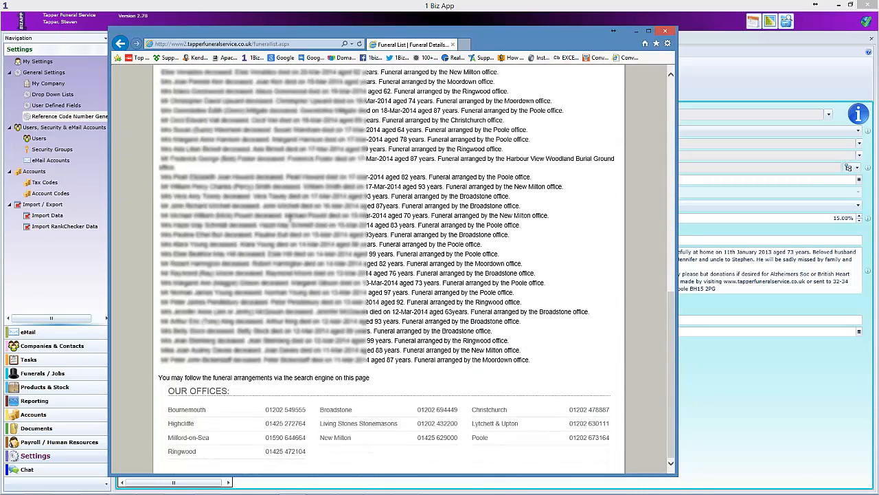
scroll(204, 332, up, 6)
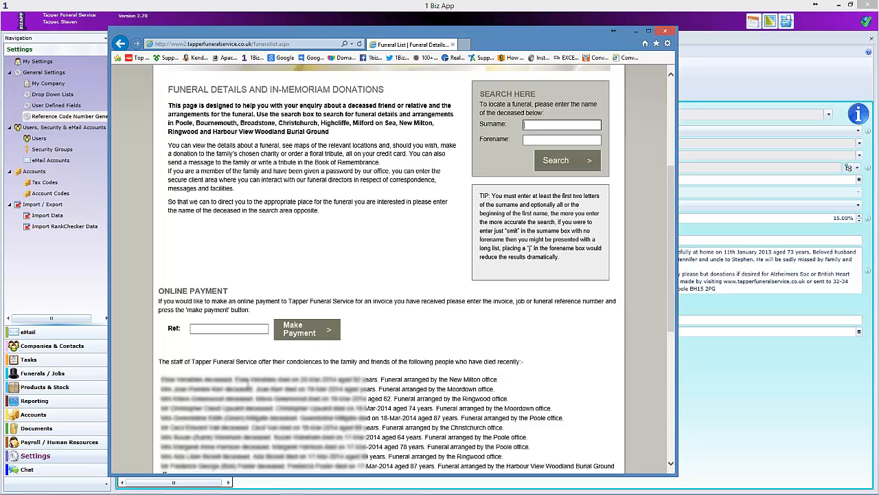
scroll(247, 387, up, 3)
text(b)
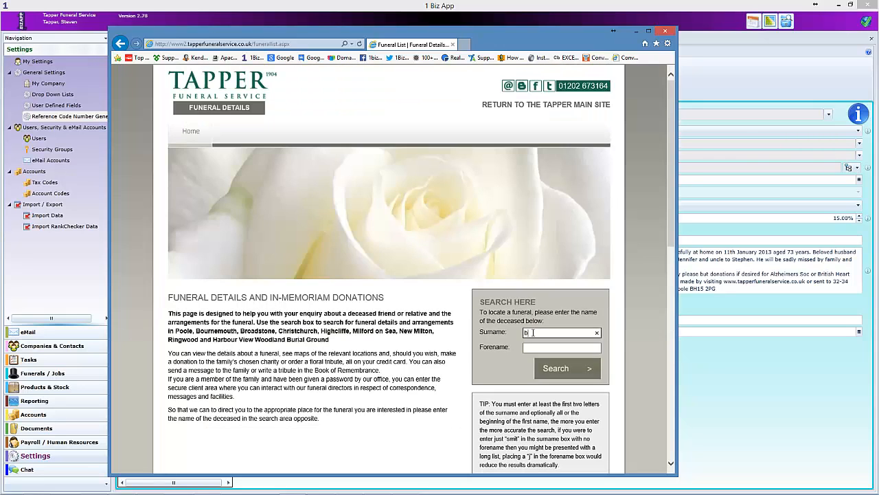
text(log)
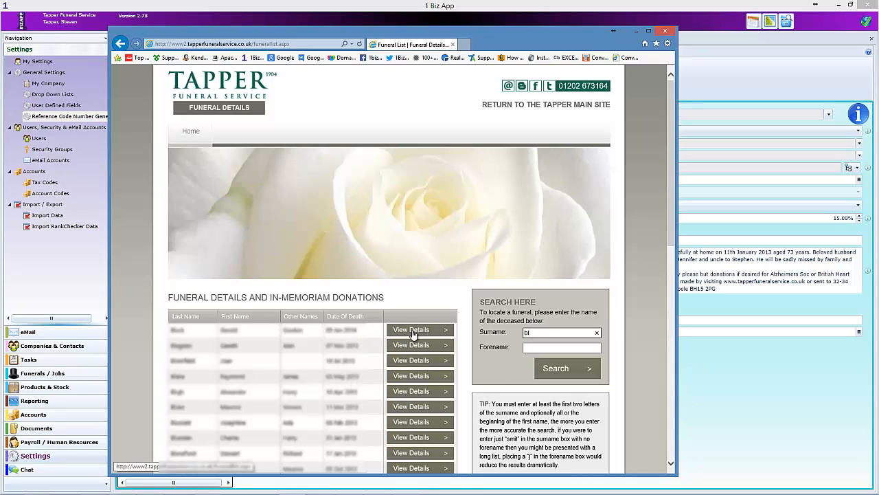
scroll(300, 364, down, 1)
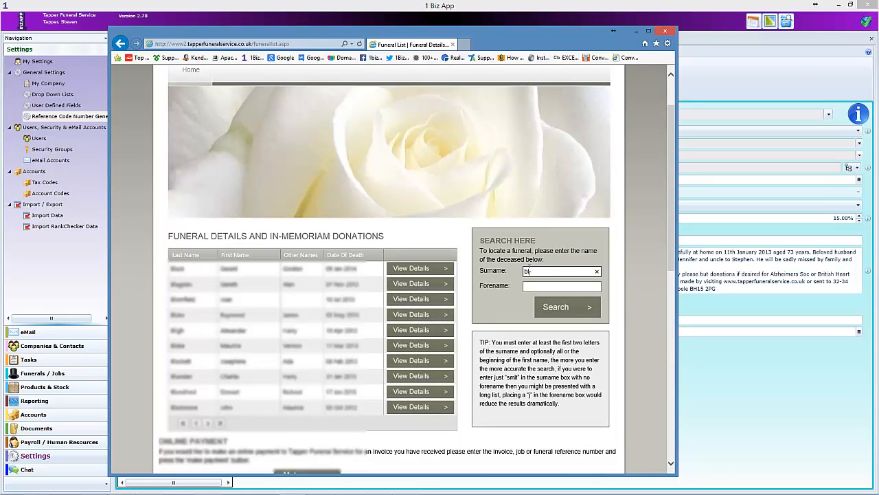
text(o)
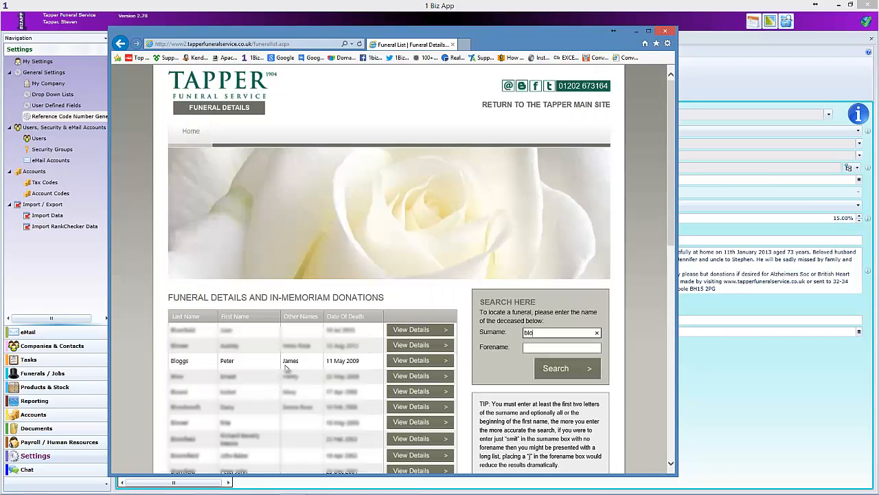
- Open the deceased's memorial details page, then switch back to the 1 Biz App funeral record
click(412, 362)
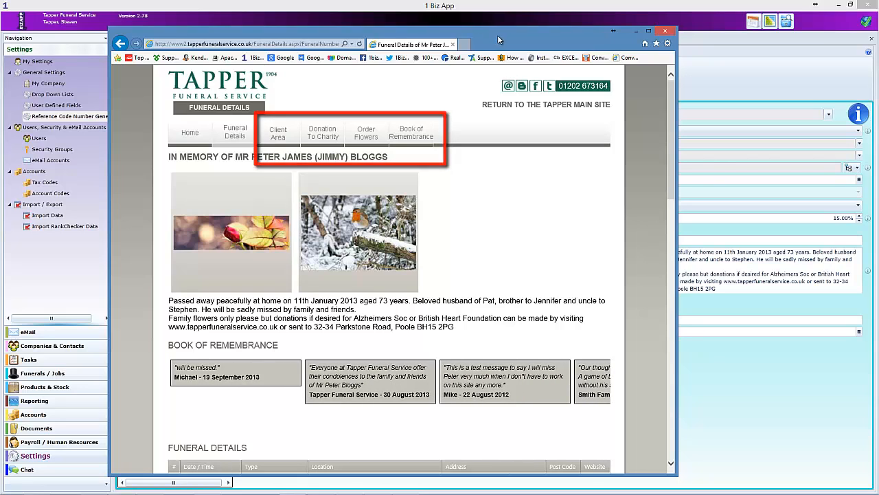
click(486, 8)
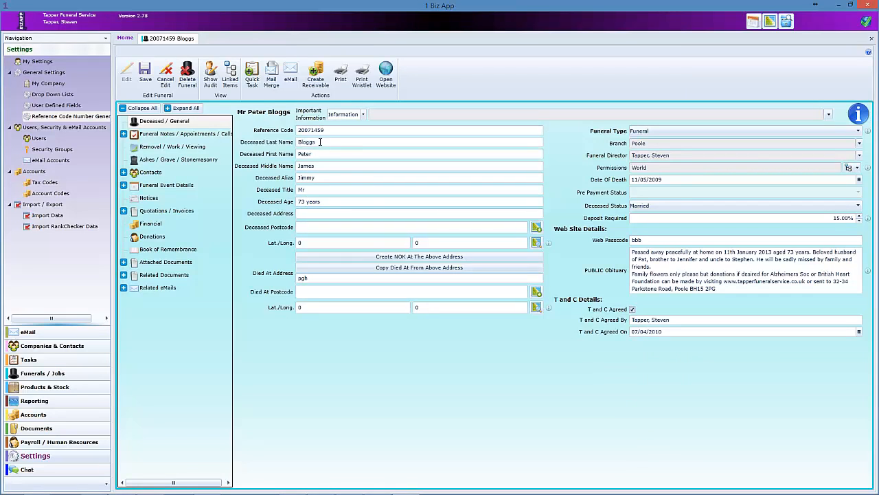
click(344, 214)
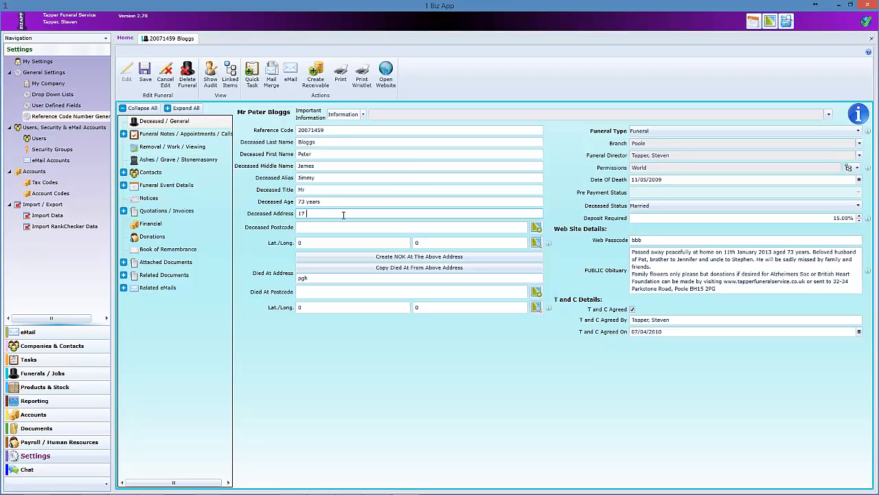
key(Tab)
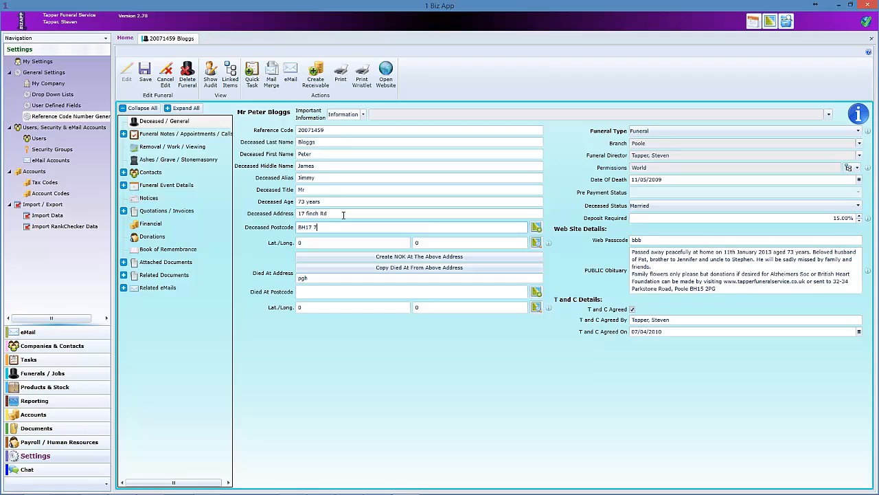
key(Tab)
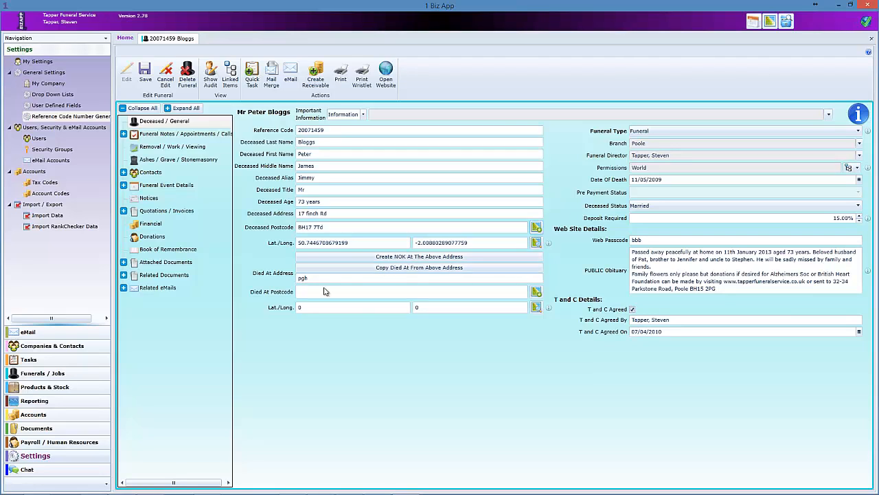
click(385, 270)
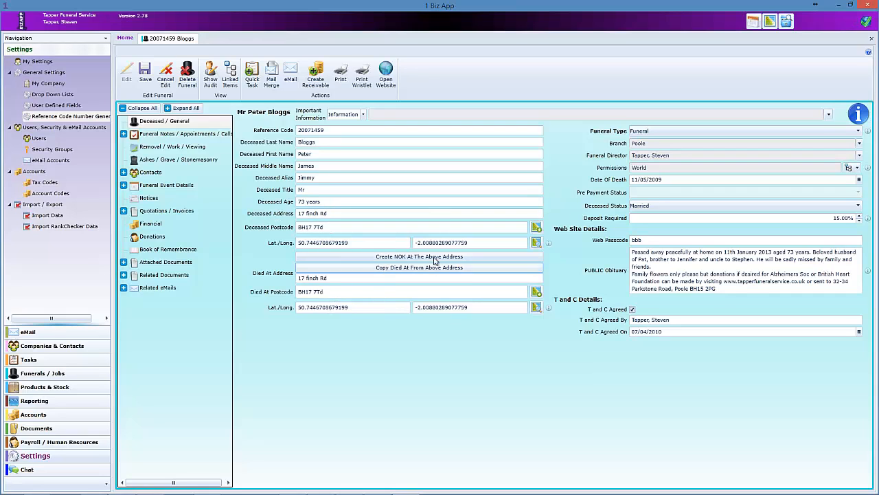
click(124, 172)
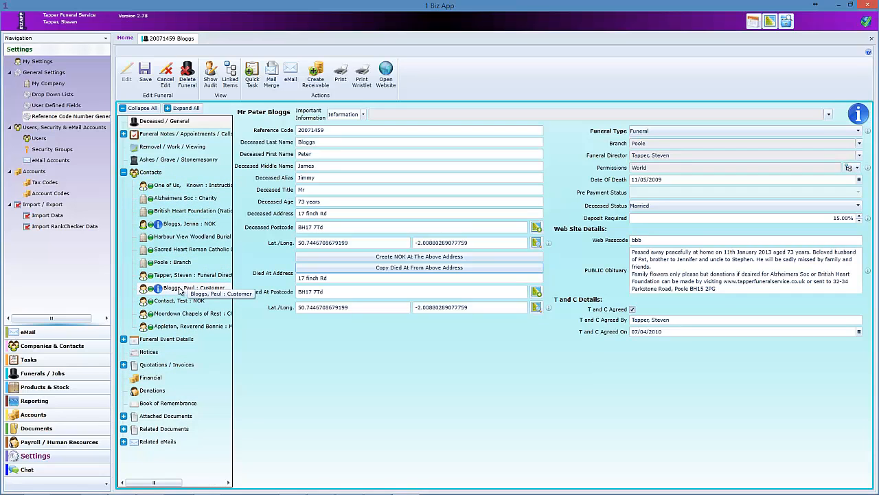
- Open the Customer contact, close it, select the next-of-kin entry, then reopen the Customer contact record
double_click(182, 290)
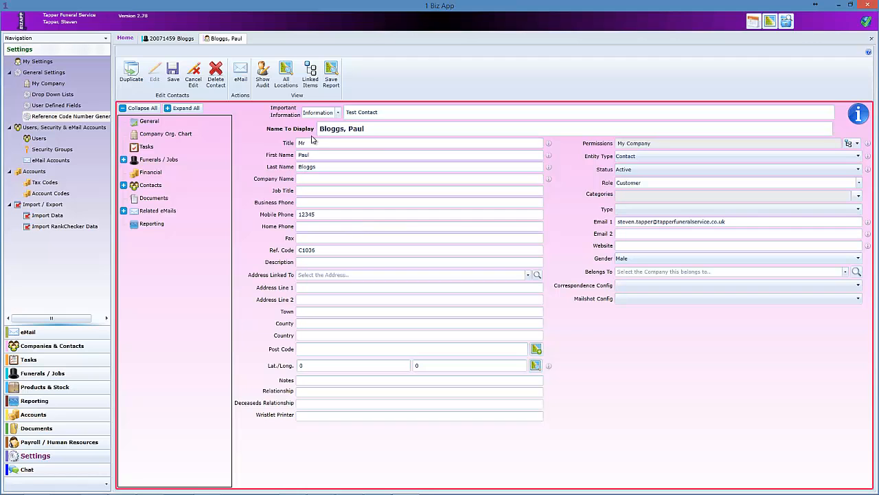
click(871, 38)
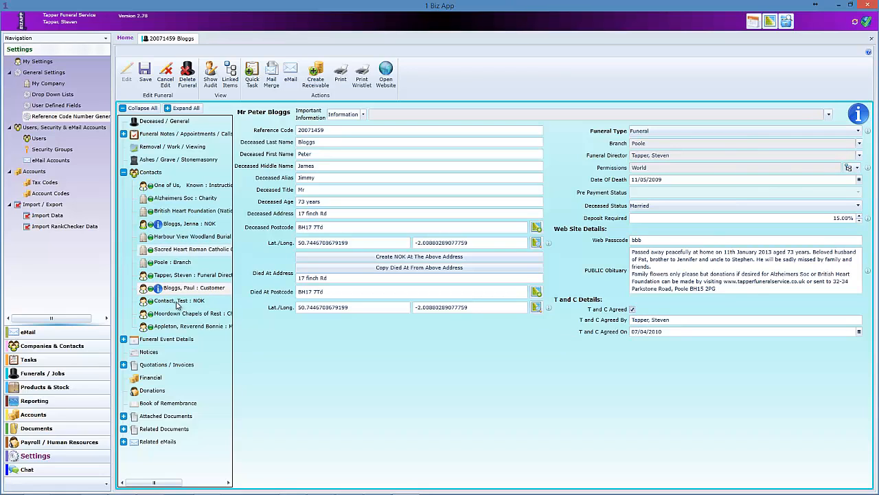
click(194, 225)
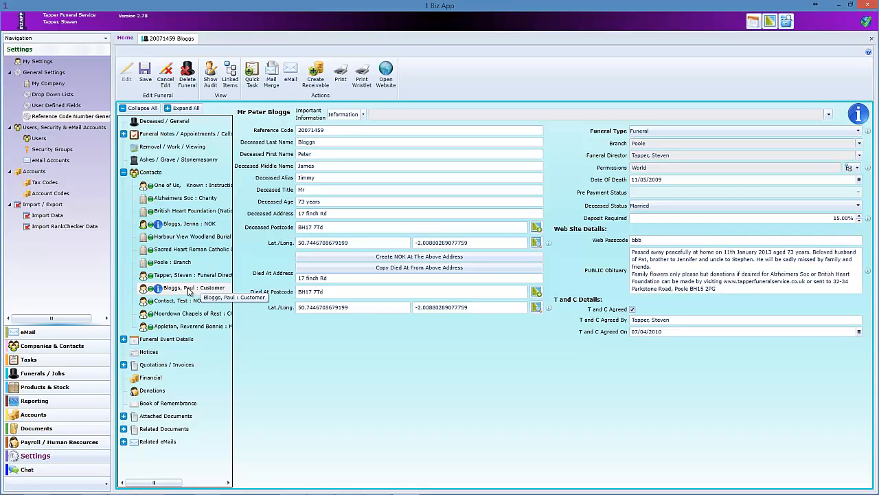
double_click(189, 289)
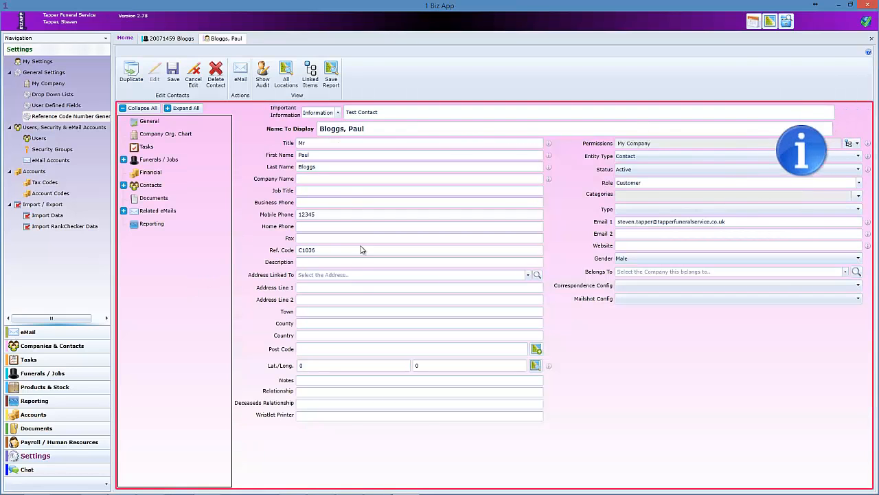
click(303, 403)
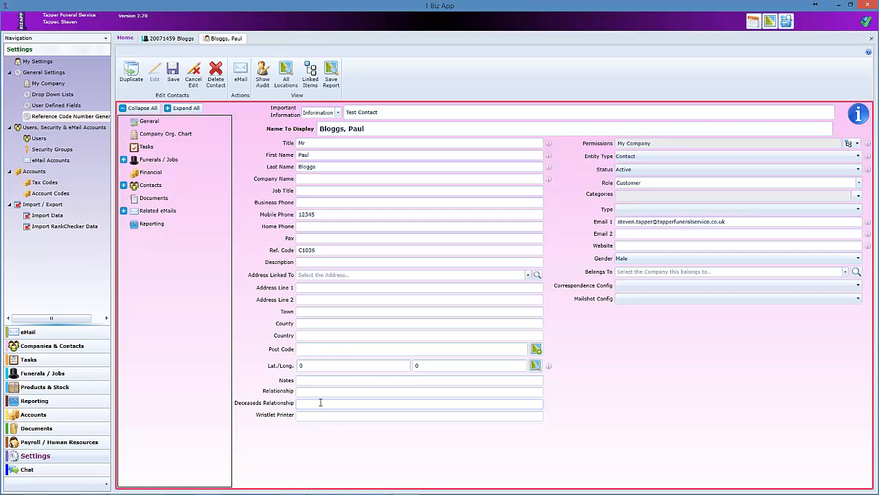
click(306, 390)
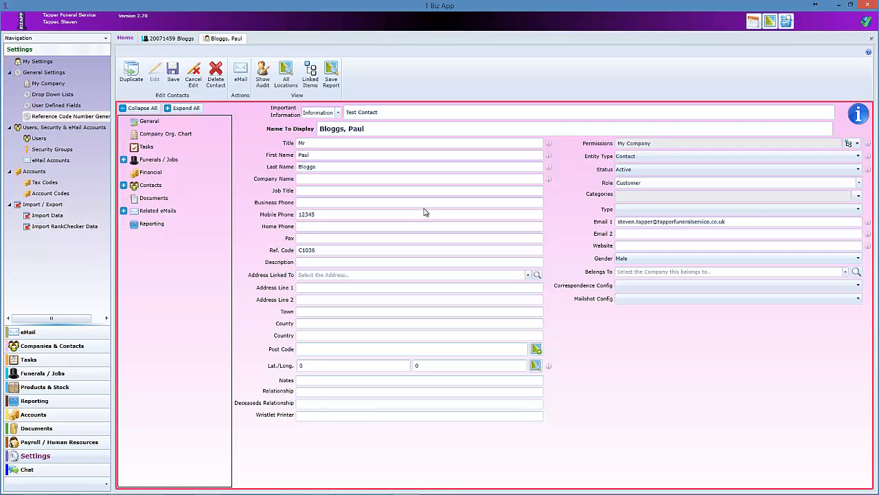
click(859, 183)
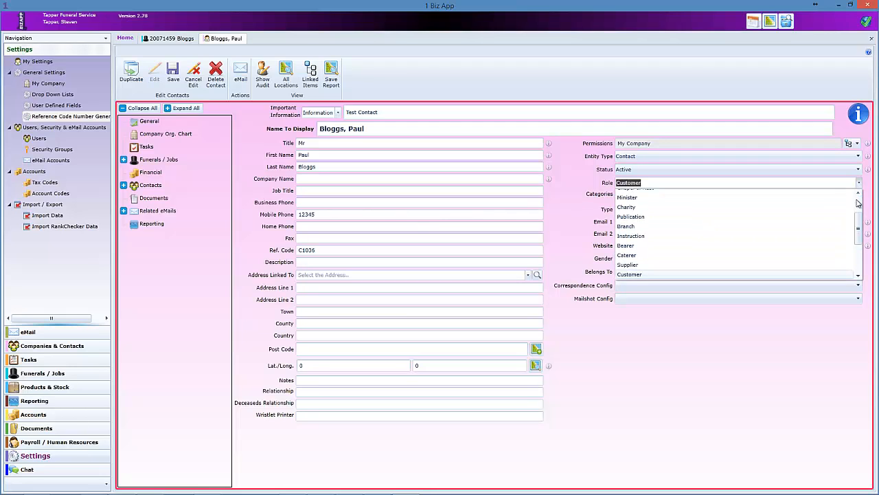
scroll(859, 229, up, 1)
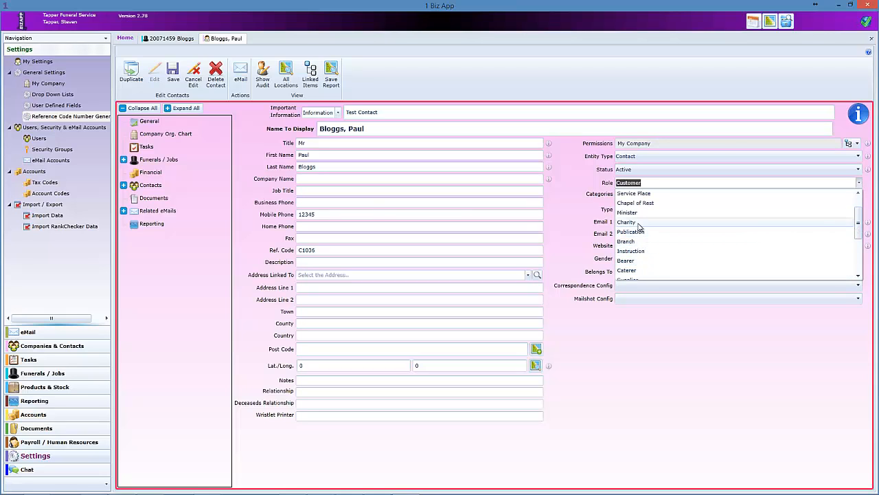
scroll(633, 216, up, 1)
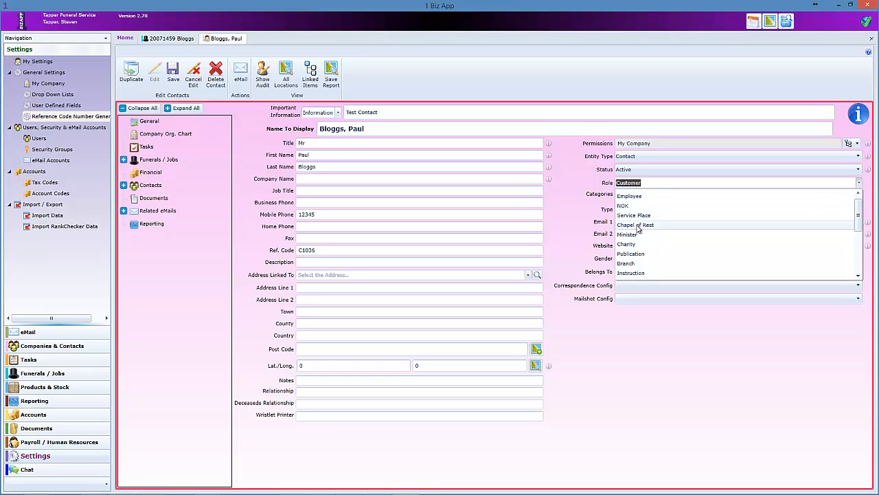
scroll(651, 229, down, 2)
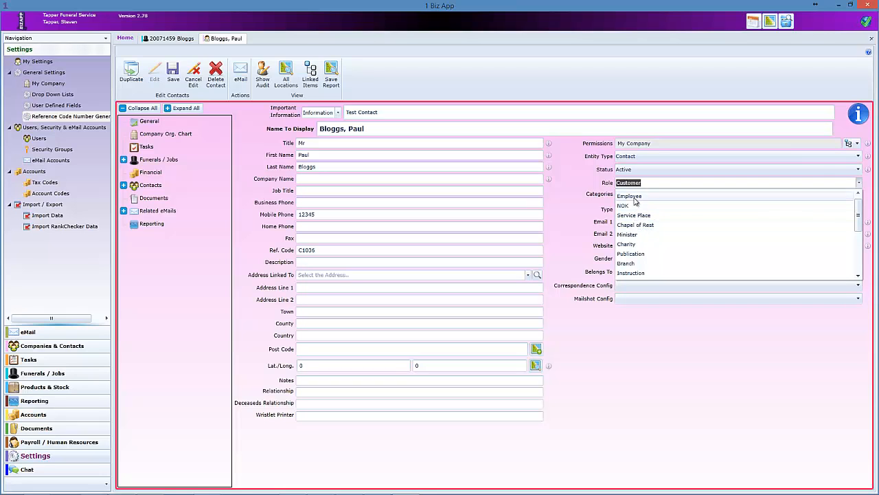
scroll(648, 241, down, 4)
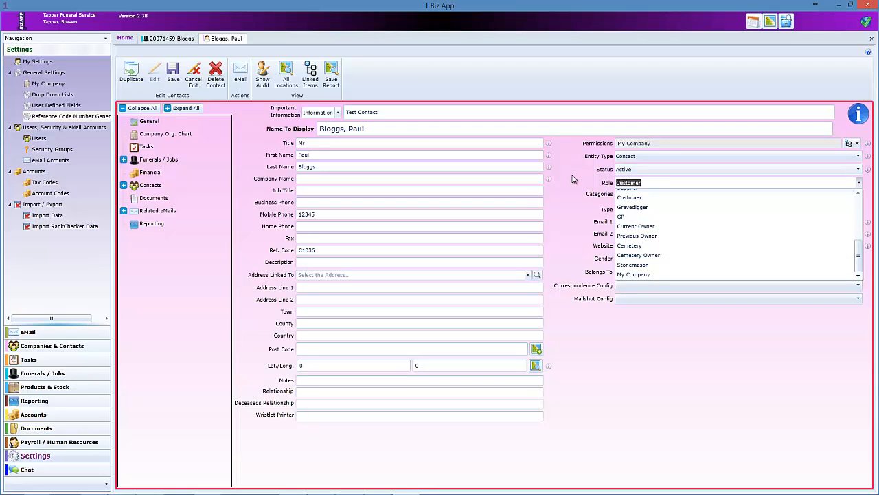
click(591, 206)
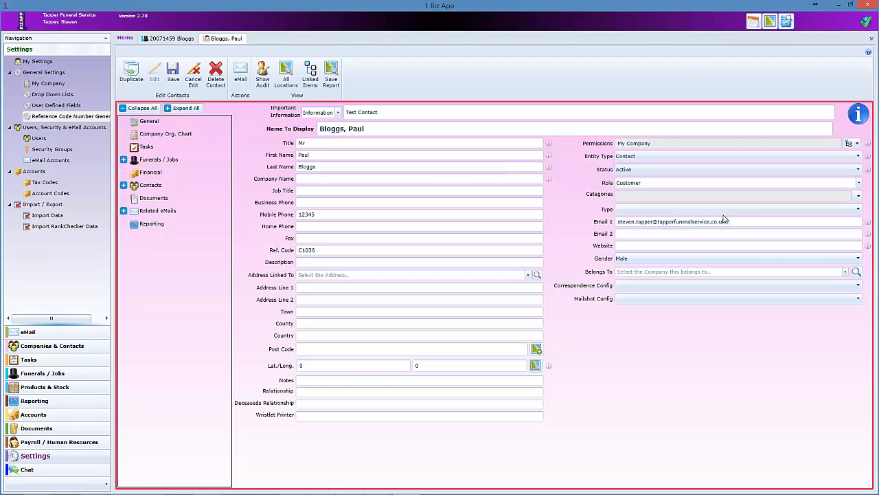
click(312, 416)
- Open the Tapper Funeral Service > Poole branch record and check its wristlet printer address 192.168.16.135
click(871, 38)
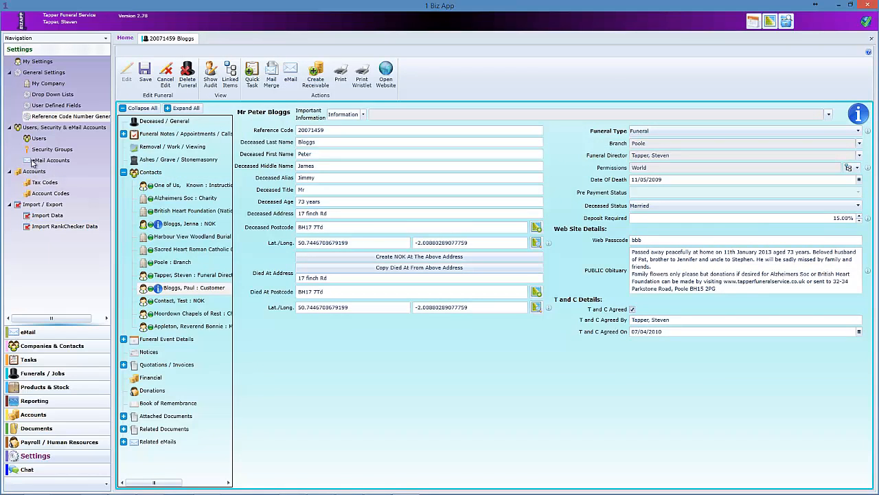
click(32, 349)
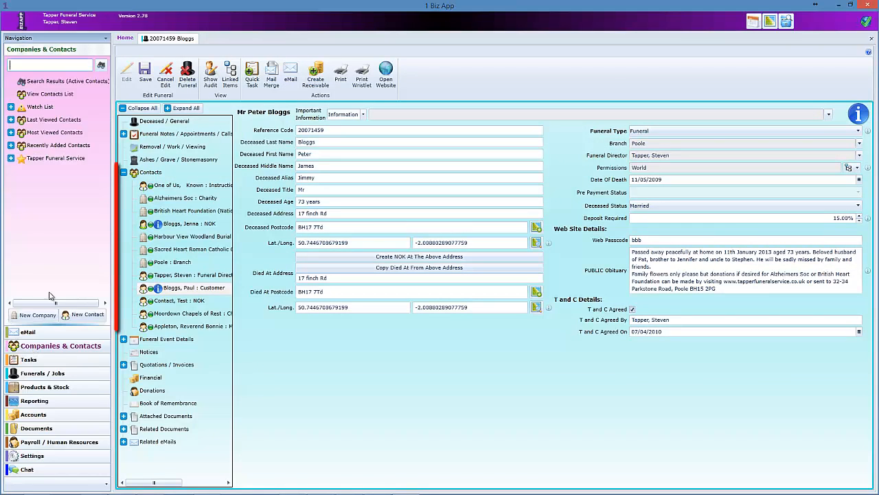
click(11, 159)
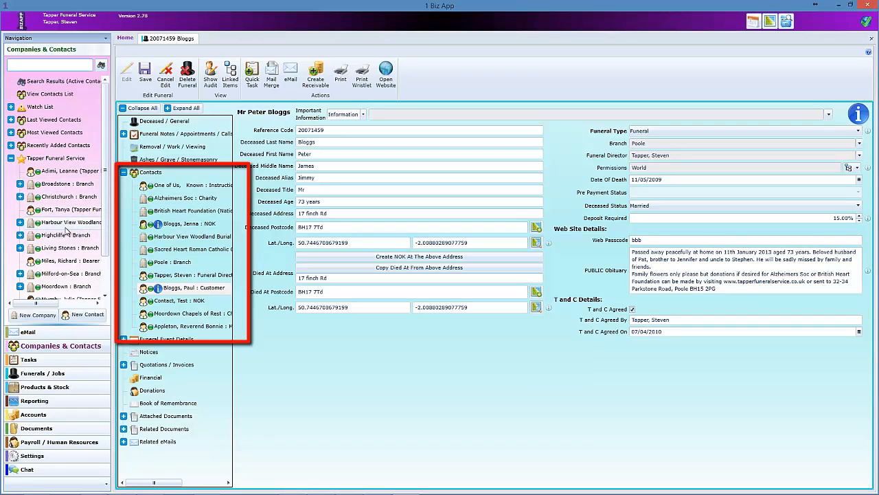
scroll(102, 215, down, 2)
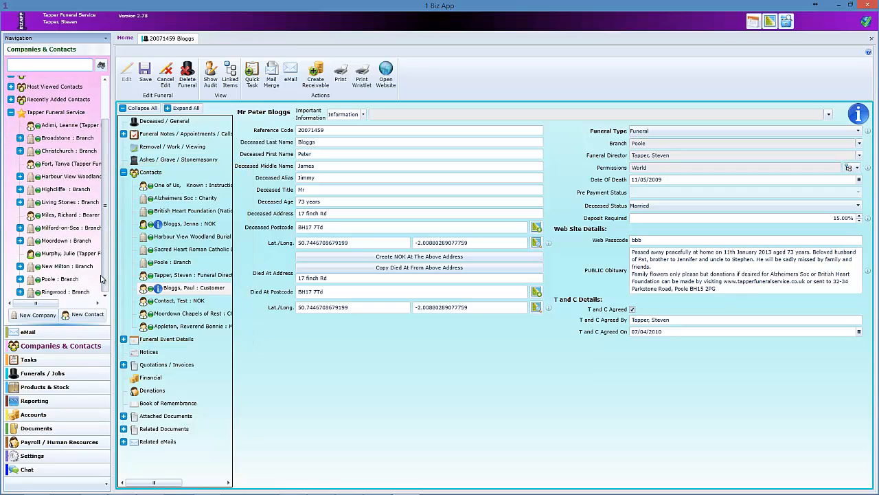
click(20, 279)
scroll(68, 211, down, 5)
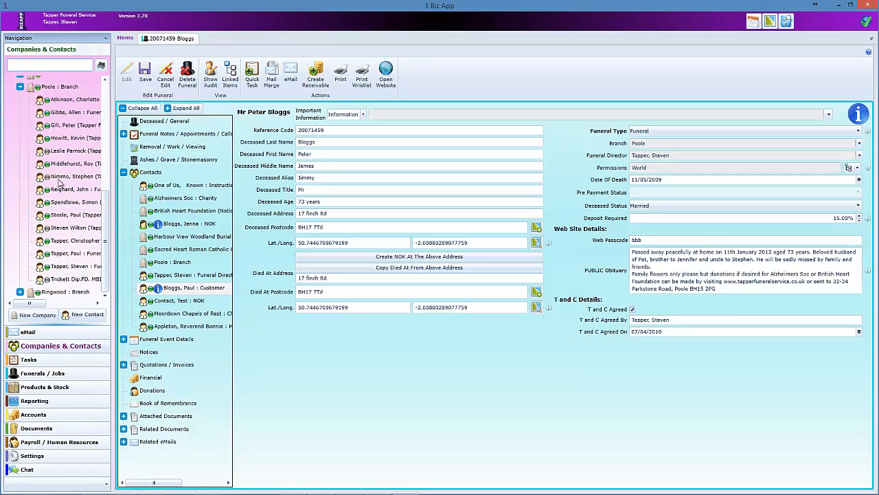
double_click(64, 91)
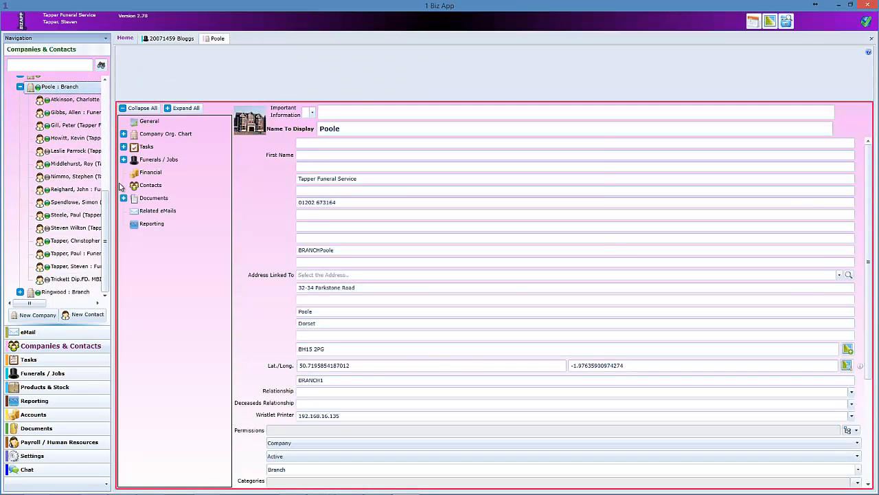
click(346, 415)
click(369, 415)
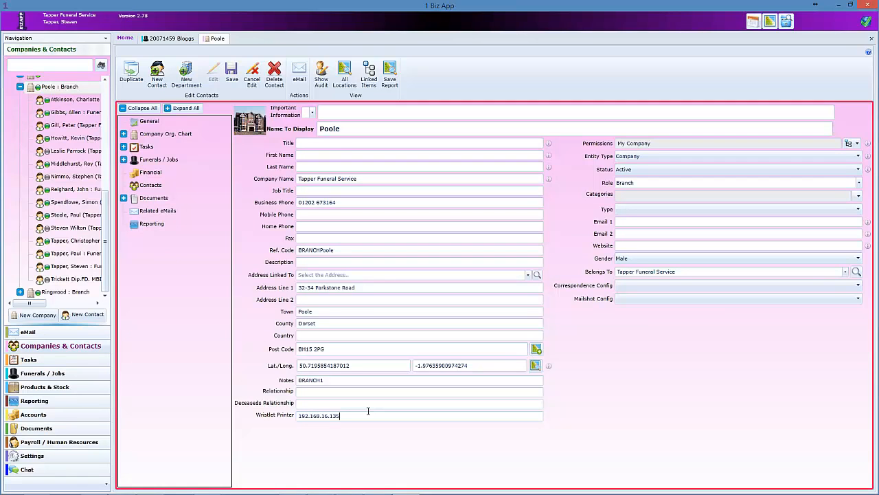
click(181, 40)
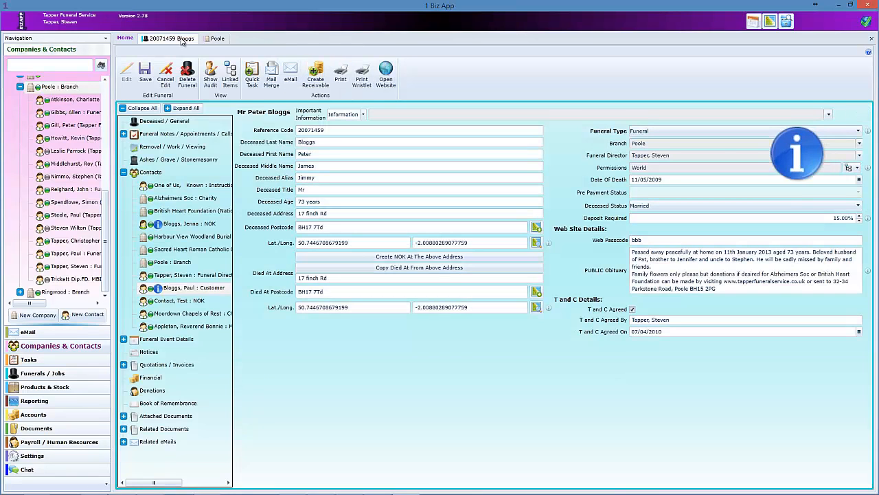
click(363, 81)
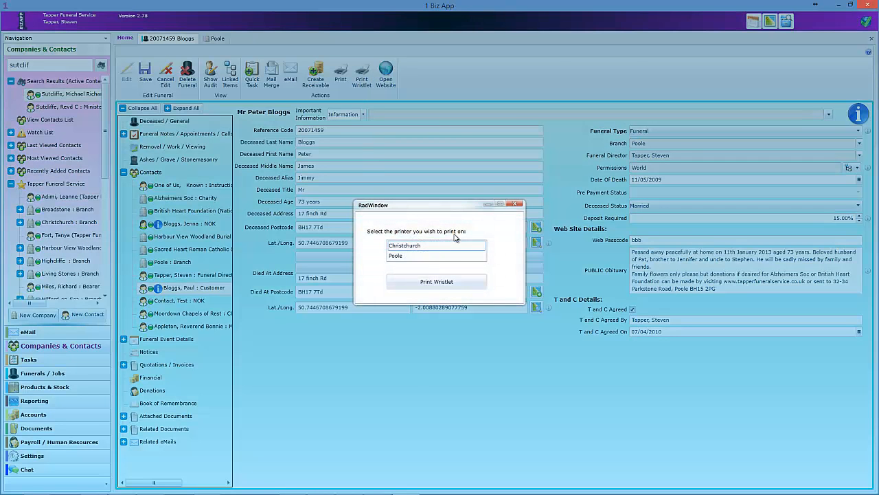
click(517, 205)
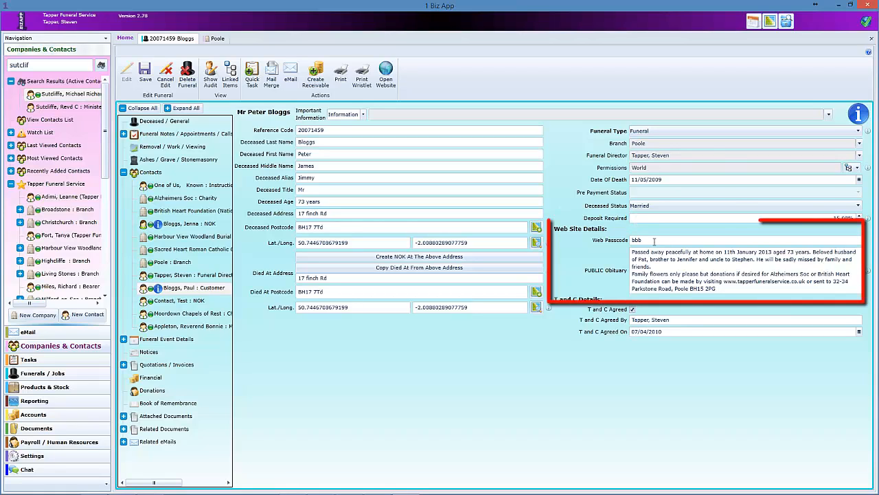
- Review the funeral's web passcode and PUBLIC Obituary, then bring up the public memorial web page
drag(655, 241, 579, 249)
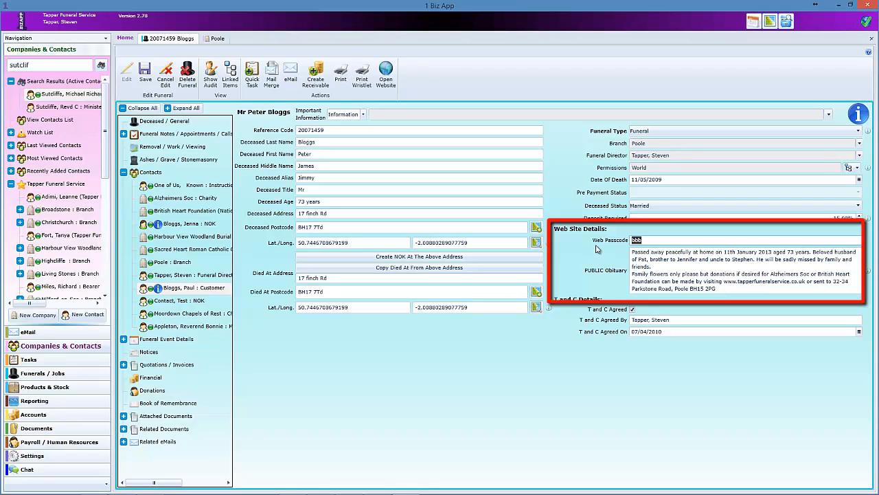
click(675, 259)
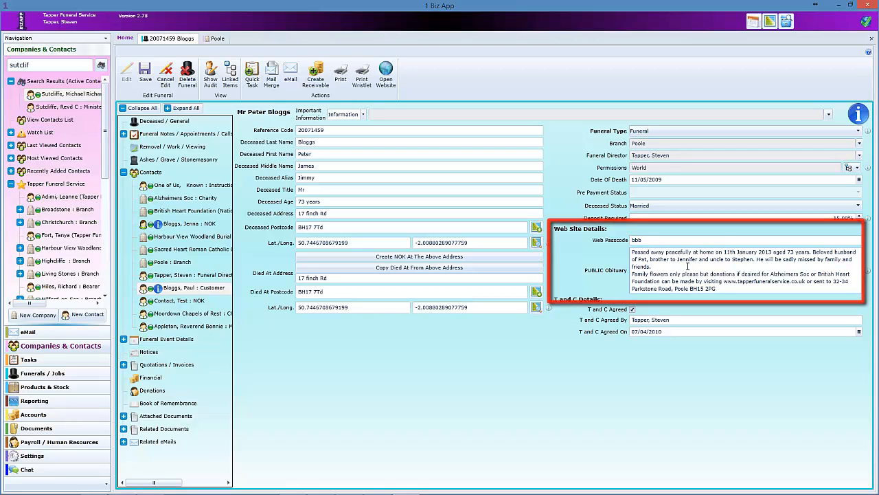
mouse_move(10, 467)
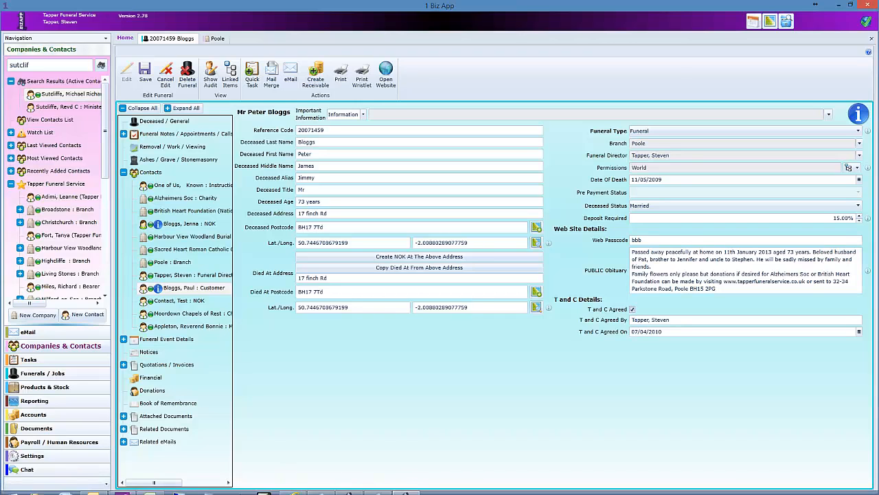
click(292, 485)
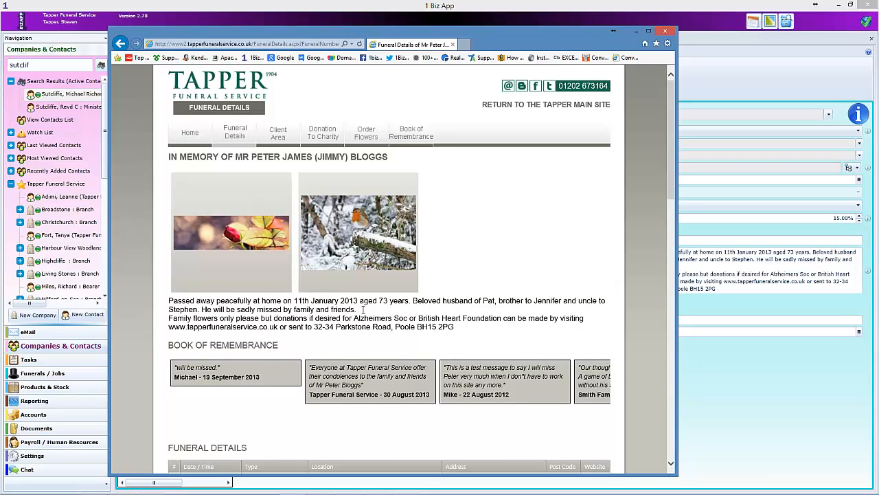
- Scroll to the web page's Funeral Details table, then in 1 Biz App collapse Contacts and expand events
scroll(414, 304, down, 3)
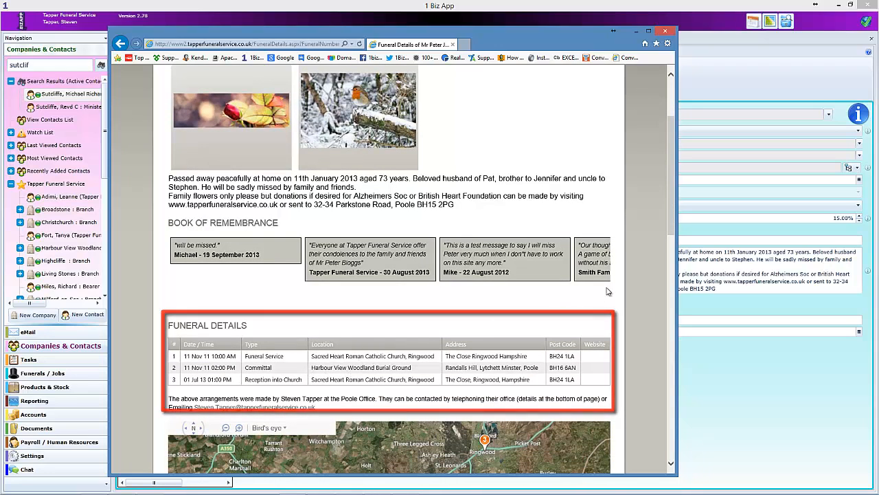
click(721, 98)
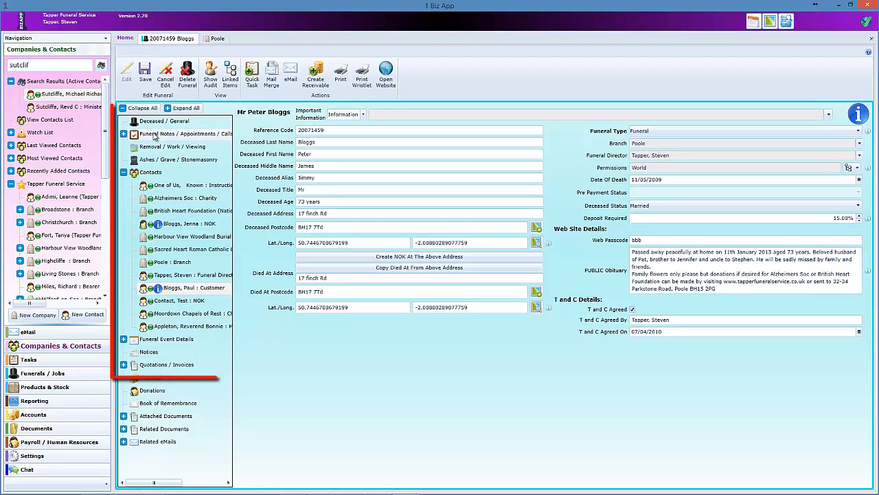
click(123, 172)
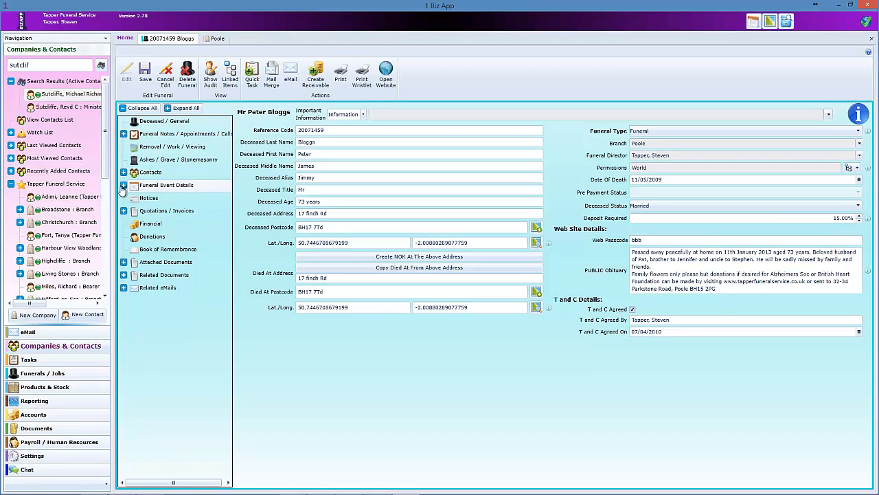
click(123, 186)
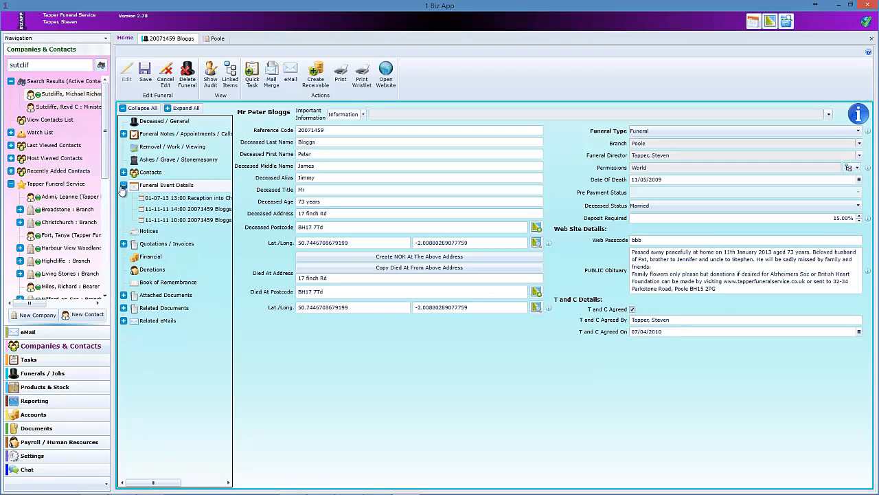
- Expand Funeral Notes and show the Funeral Event Details grid of scheduled events
click(123, 134)
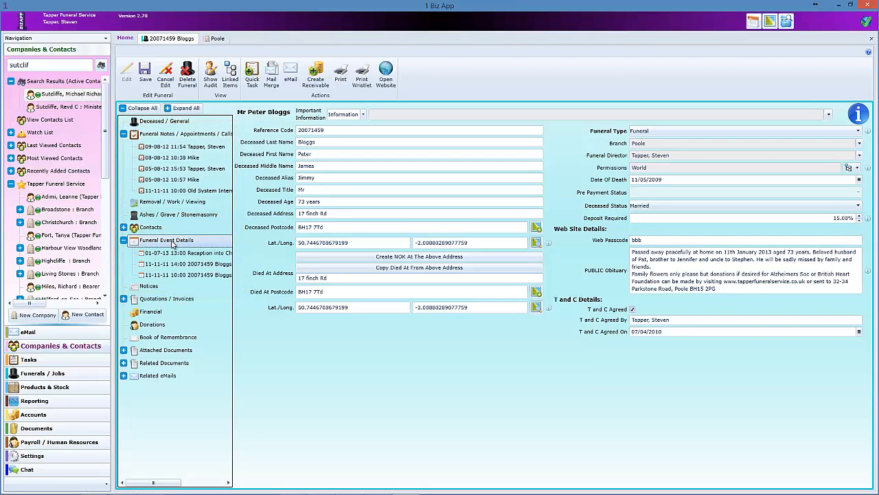
click(171, 240)
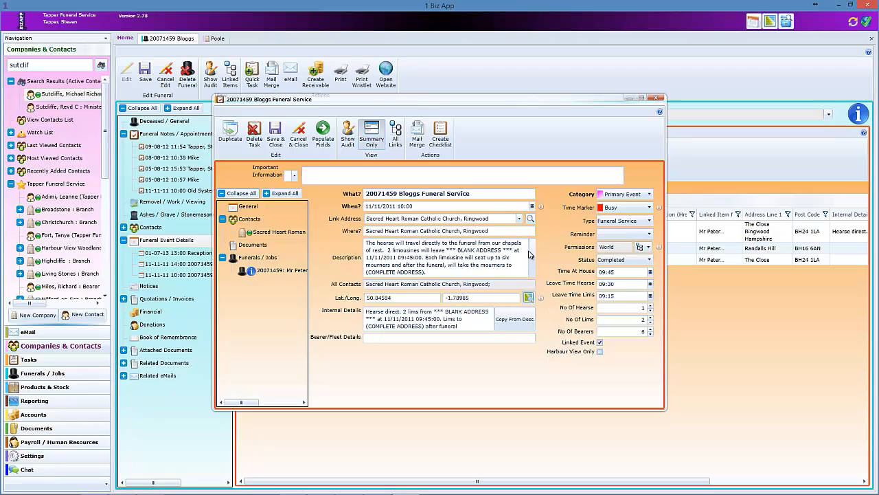
click(600, 352)
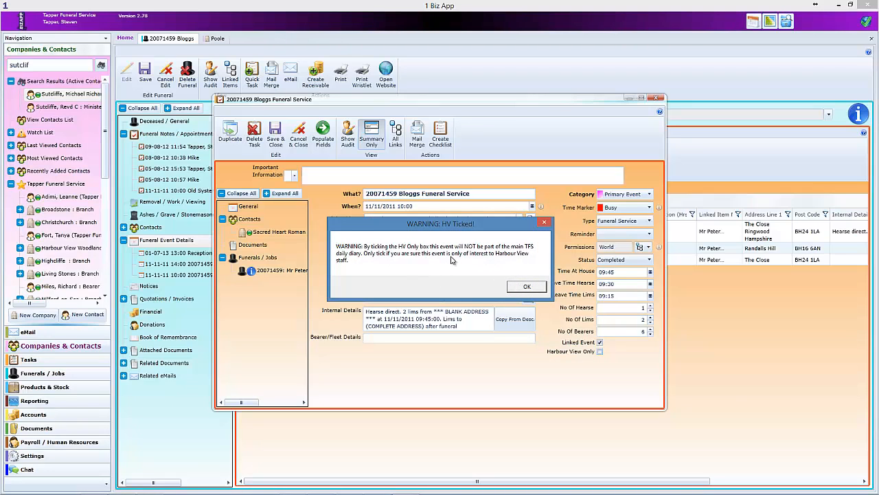
click(528, 287)
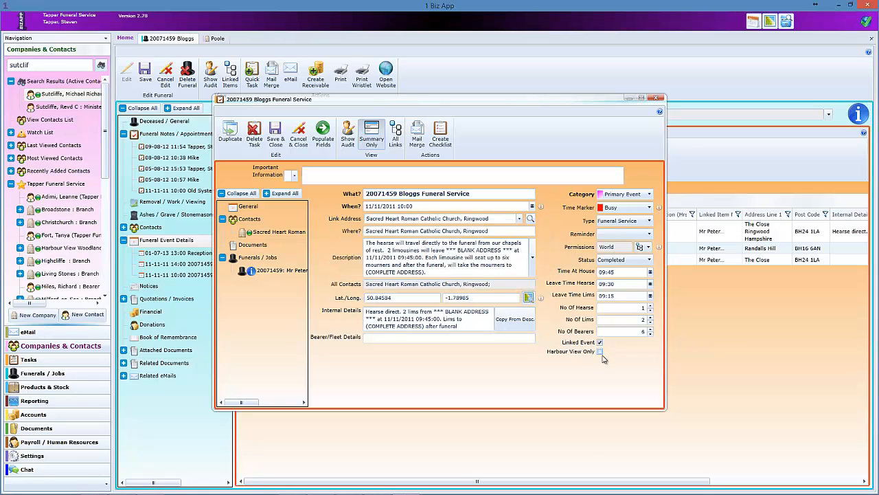
click(354, 182)
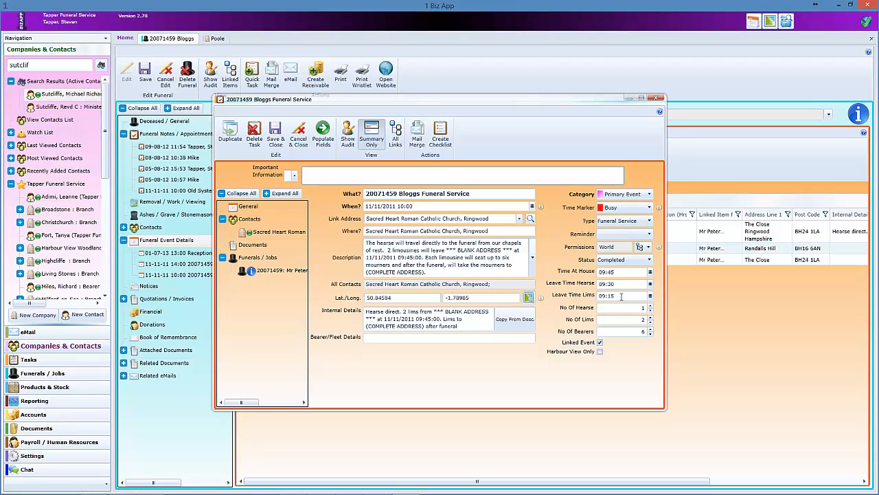
click(622, 296)
key(shift+Tab)
key(shift+Tab)
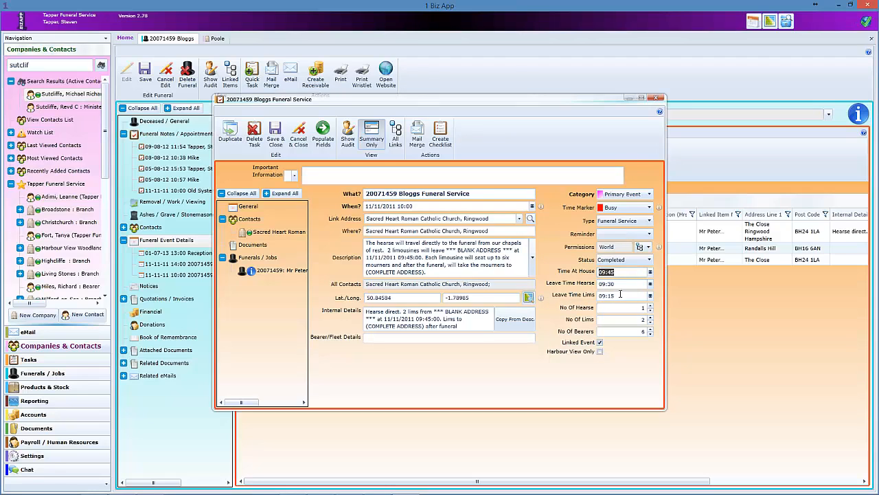
click(445, 326)
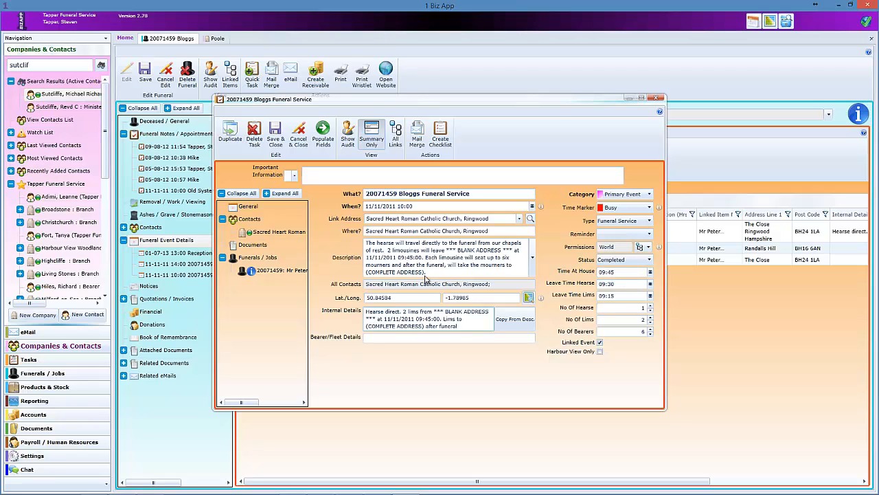
click(532, 257)
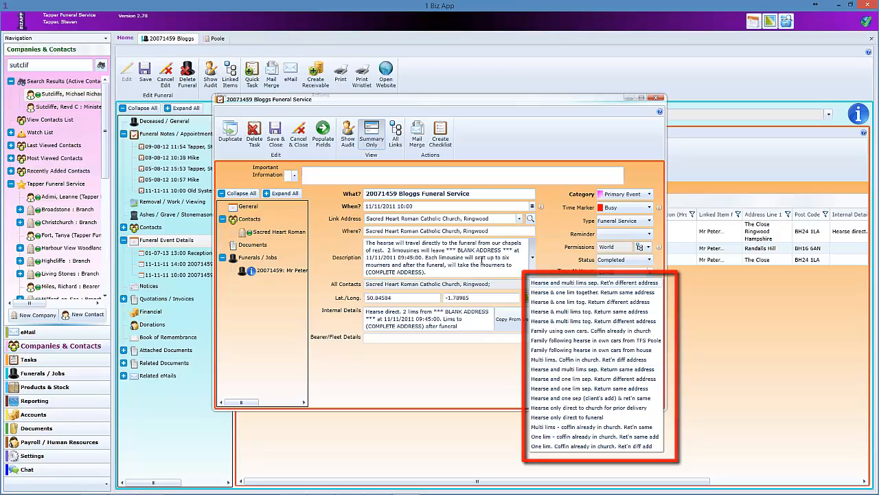
key(Down)
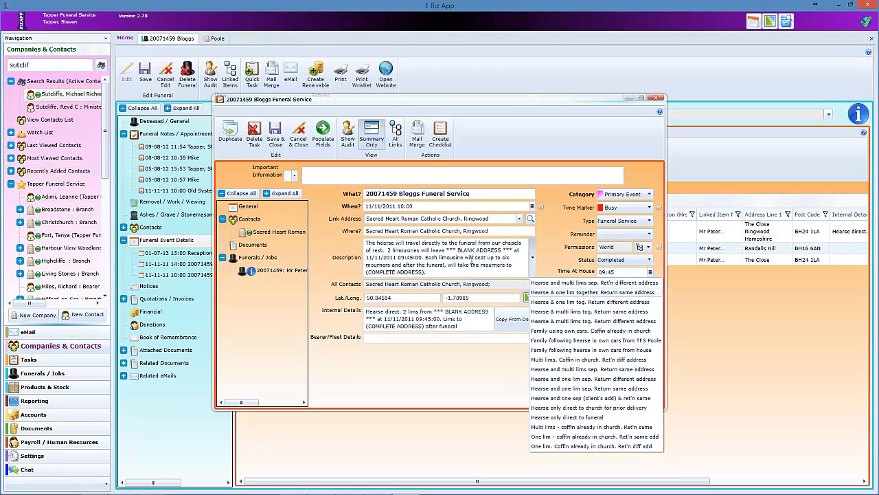
key(Return)
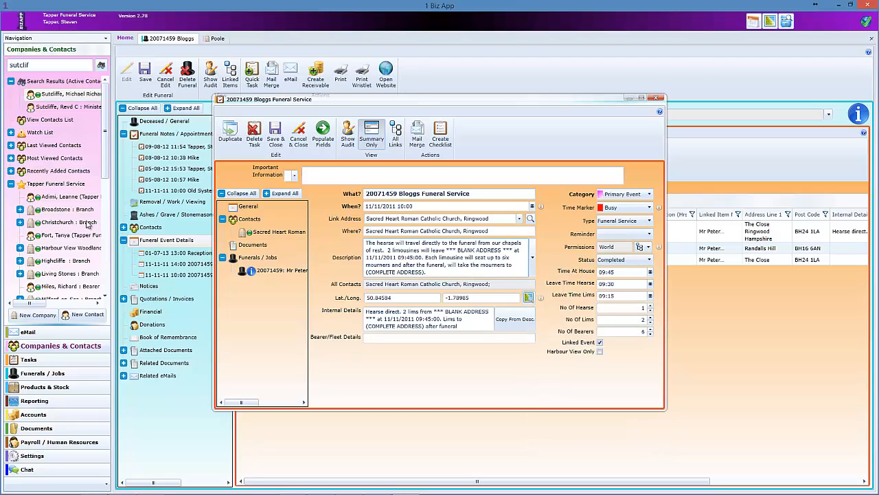
- Open Settings > Drop Down Lists and filter Form Name to Task
click(52, 457)
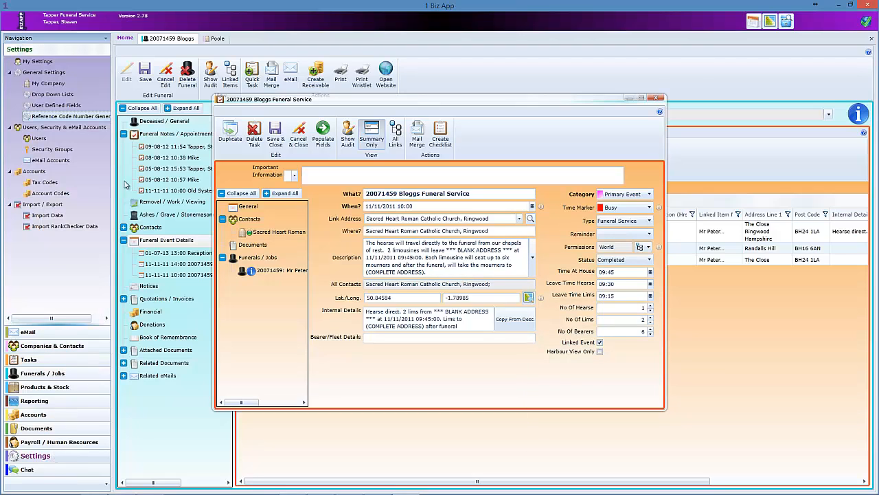
click(52, 95)
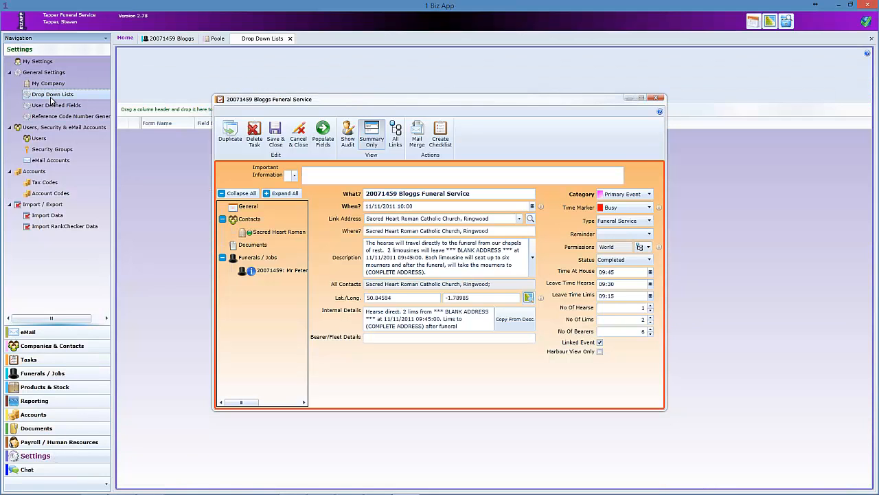
drag(340, 99, 538, 84)
click(191, 124)
scroll(233, 199, down, 3)
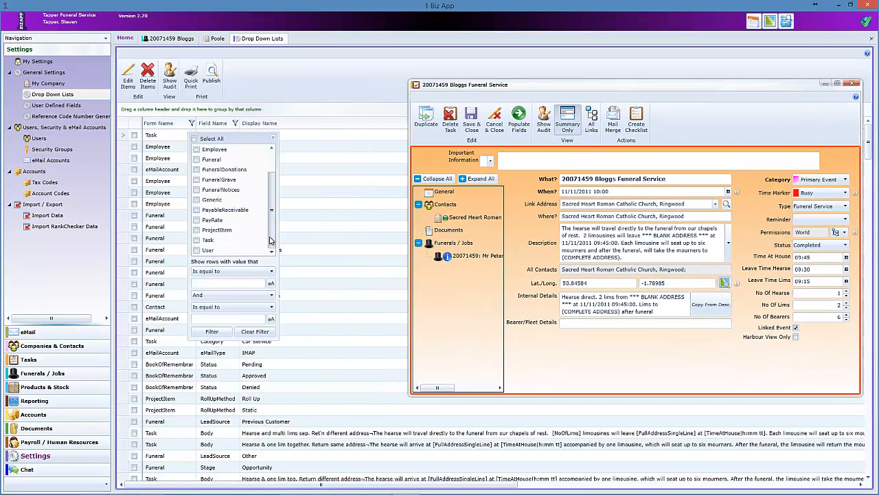
click(197, 240)
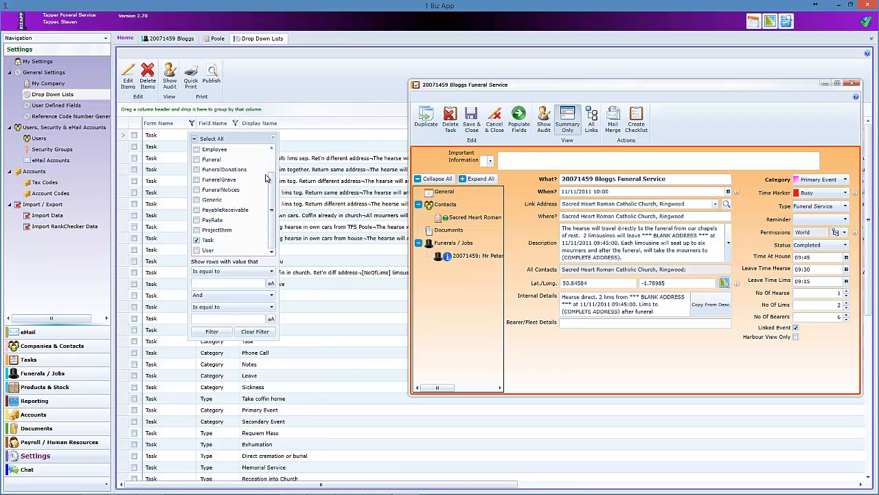
click(239, 140)
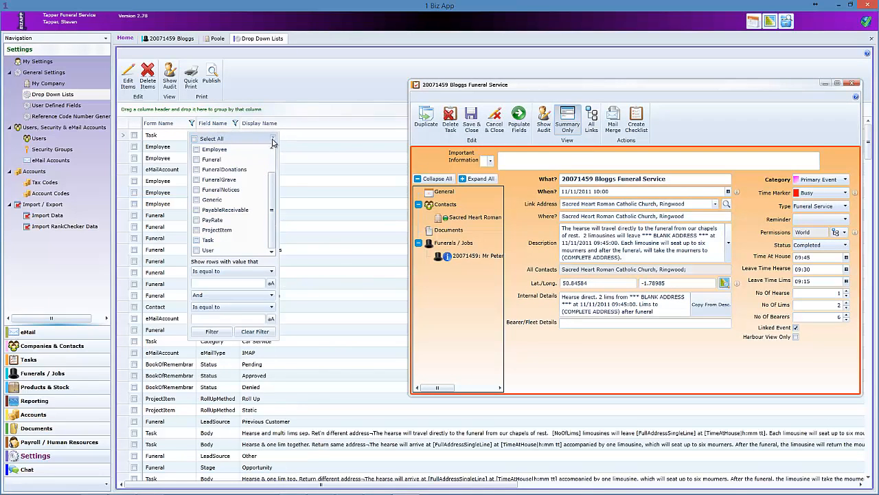
click(273, 138)
click(192, 124)
click(198, 240)
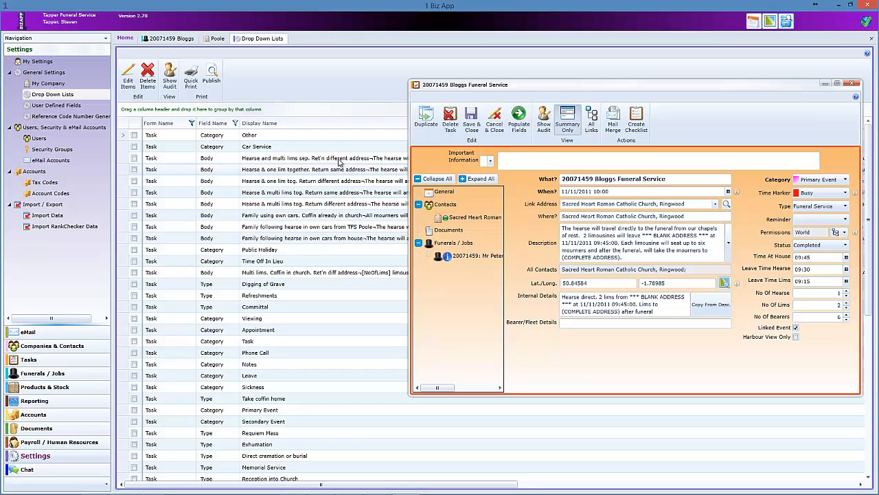
- Tick the 'Hearse and multi lims sep.' row and view the event's Description template options
click(275, 162)
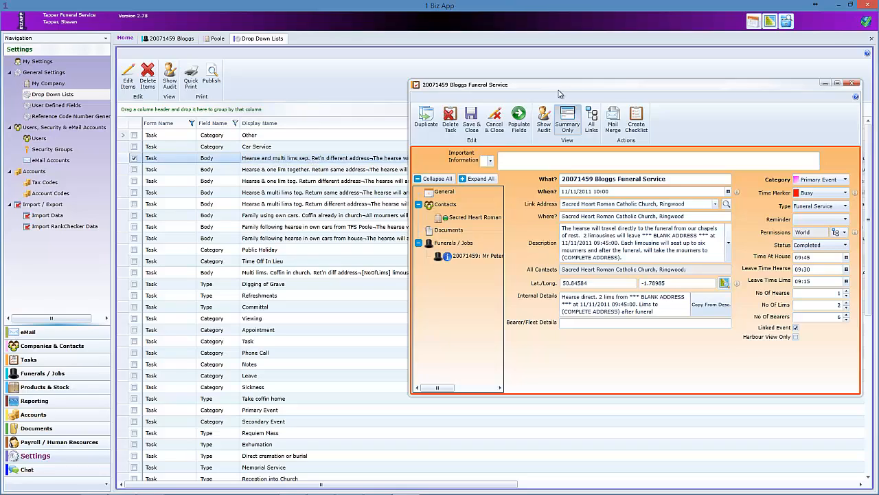
drag(560, 86, 562, 111)
mouse_move(544, 215)
mouse_down()
mouse_move(460, 250)
mouse_move(465, 257)
mouse_up()
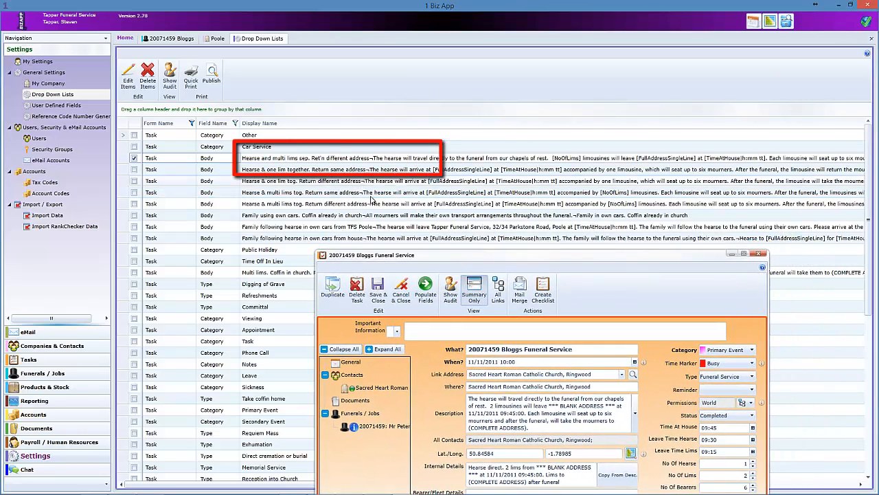
click(635, 413)
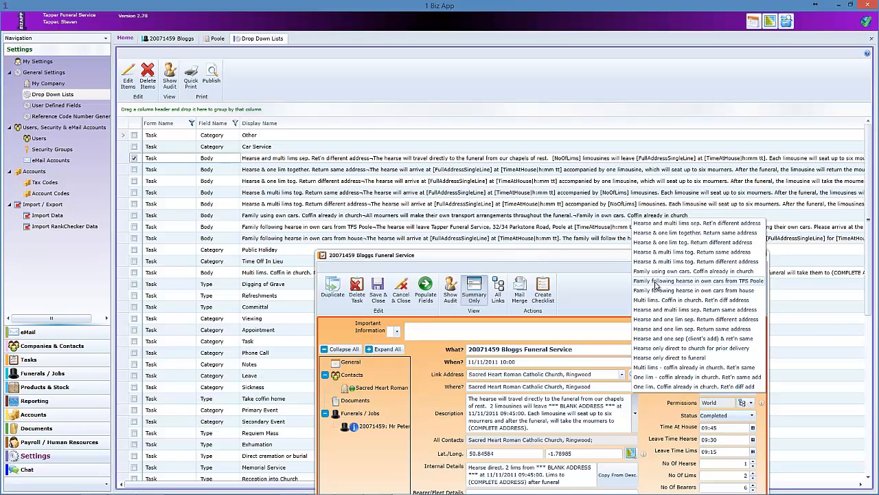
drag(555, 261, 518, 83)
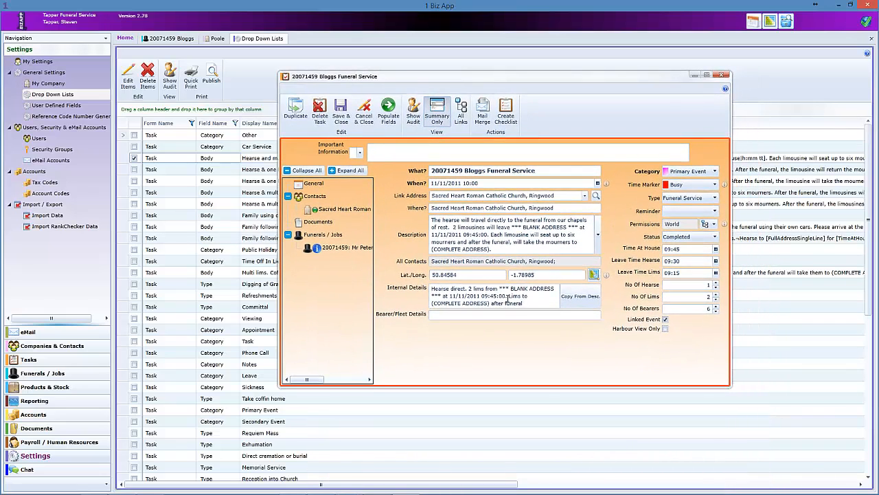
click(531, 297)
double_click(674, 224)
click(456, 315)
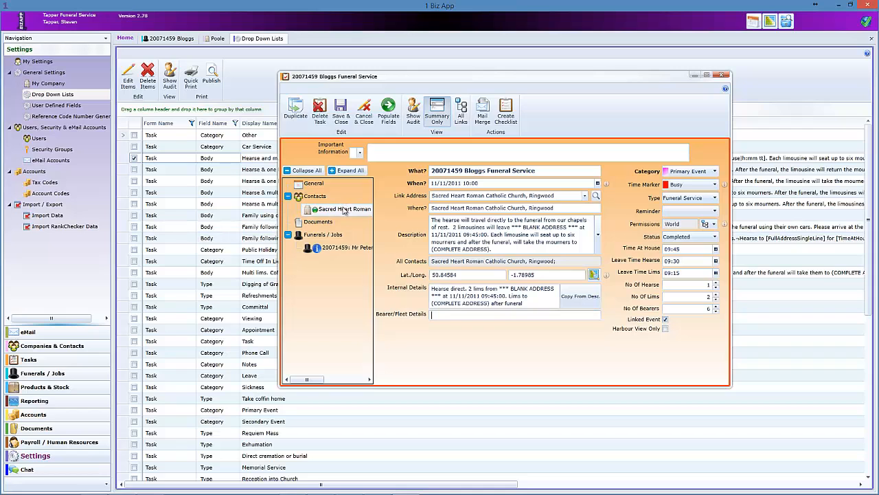
click(316, 197)
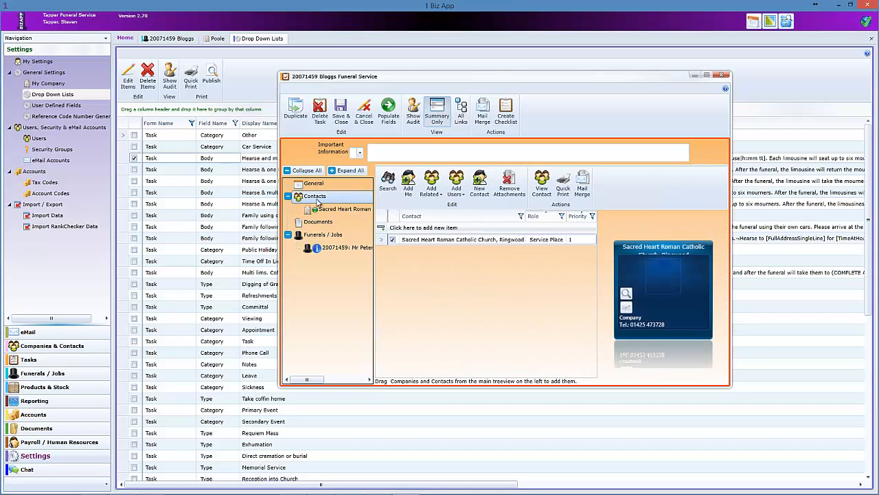
click(463, 199)
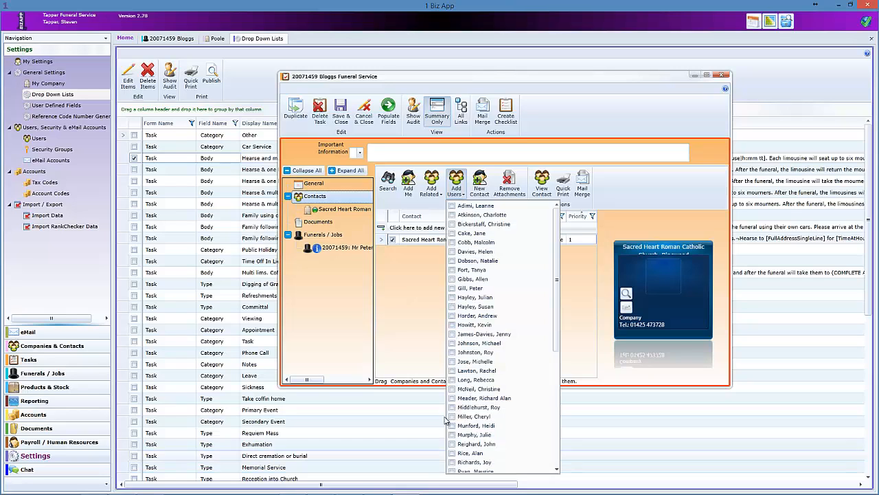
click(406, 273)
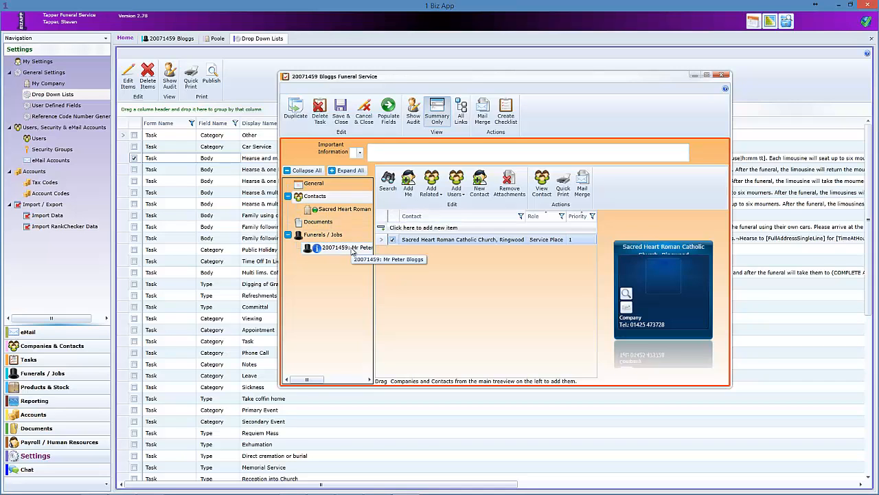
click(337, 184)
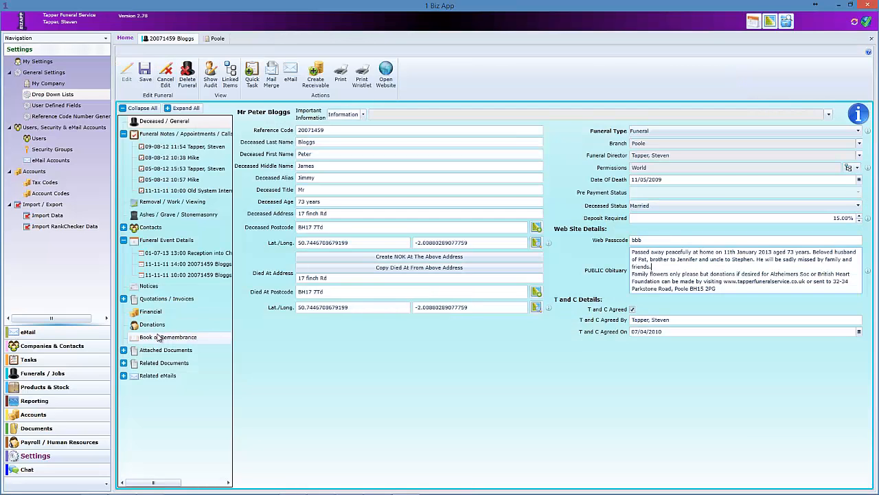
- In Funerals / Jobs, flag the funeral as Private Funeral, No Viewing and Refer To Notes
click(48, 375)
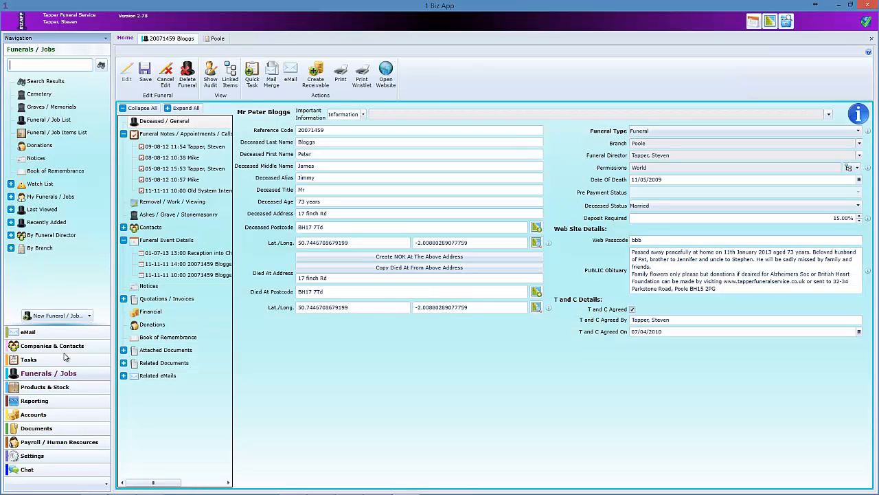
click(90, 317)
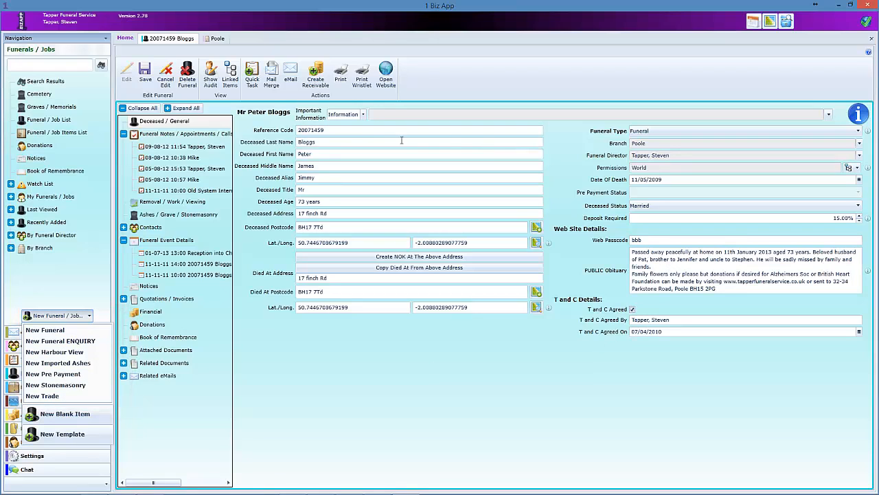
click(364, 115)
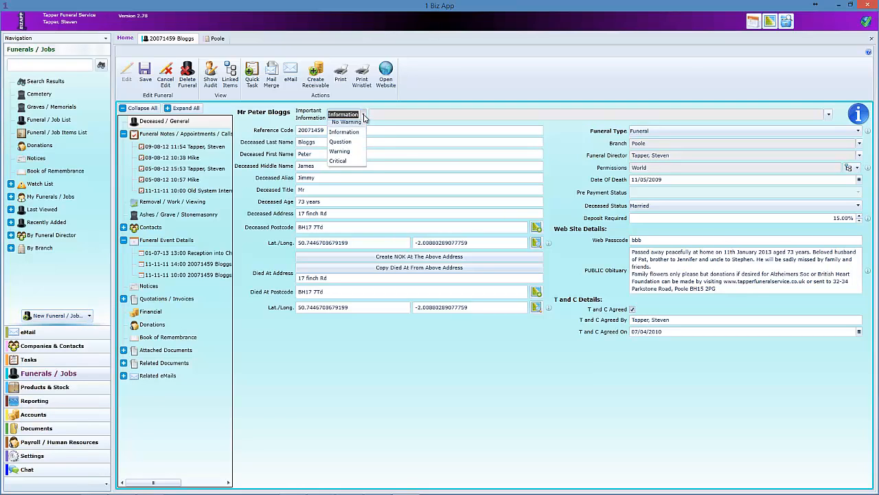
click(363, 115)
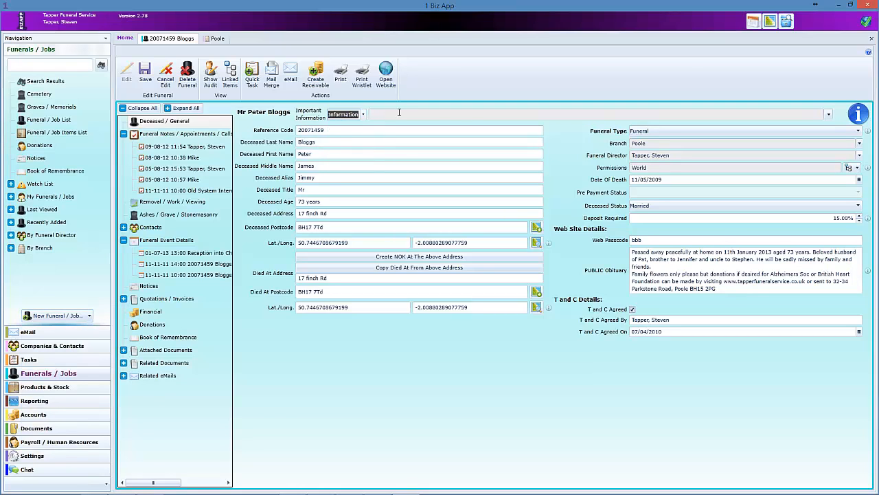
click(828, 115)
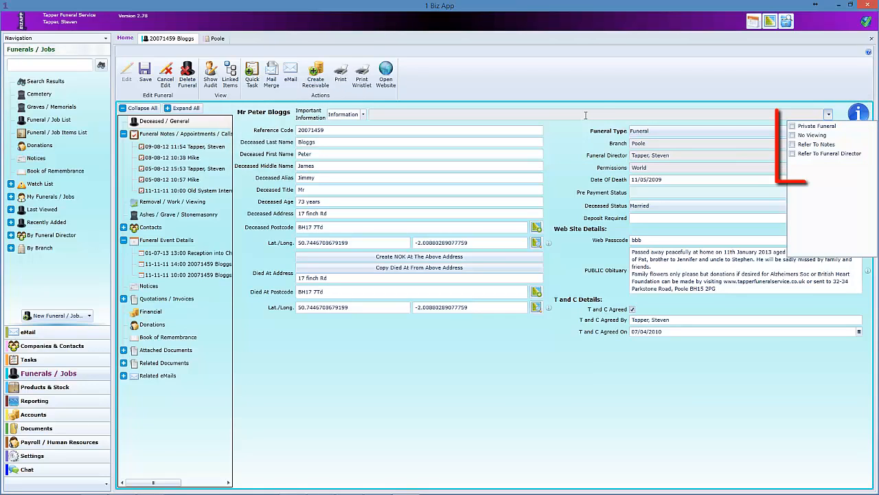
click(792, 127)
click(793, 135)
click(792, 144)
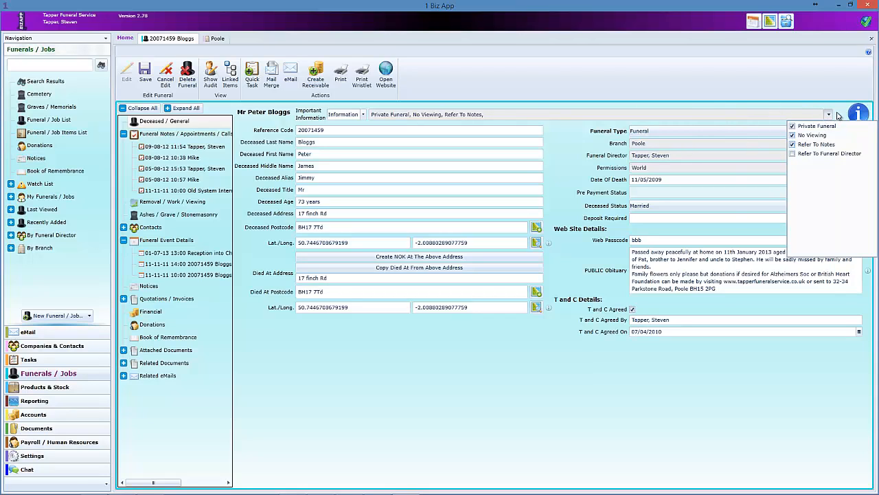
click(829, 114)
- Set the importance level to Critical and the permissions to World
click(343, 114)
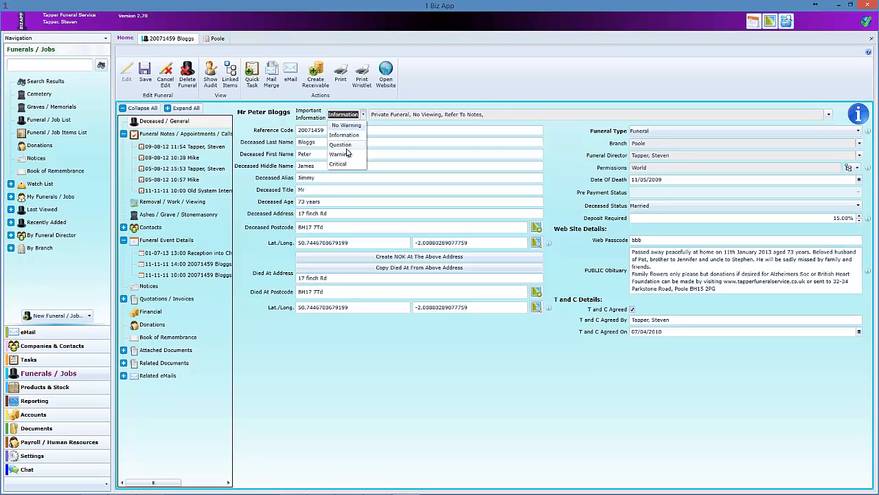
click(340, 147)
click(352, 114)
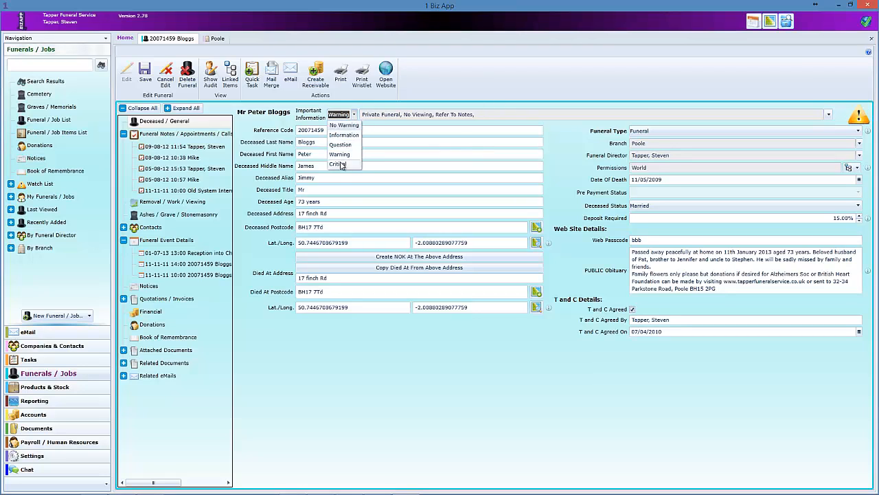
click(339, 157)
click(351, 115)
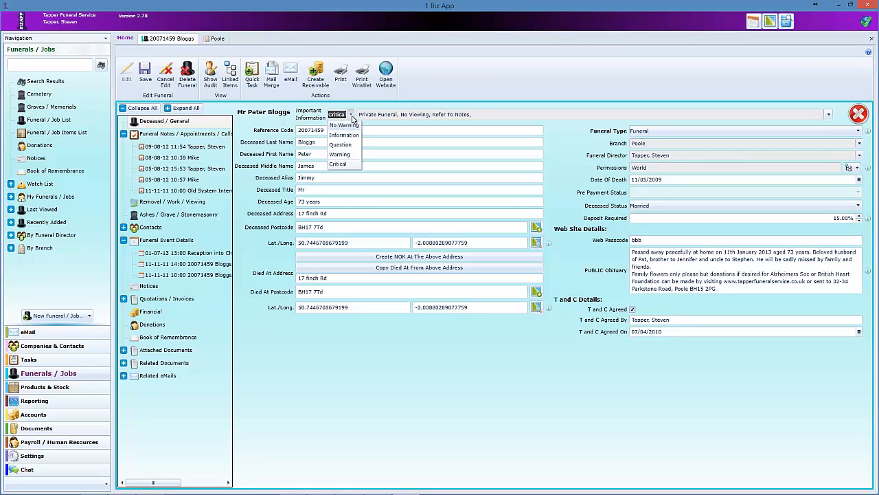
click(351, 117)
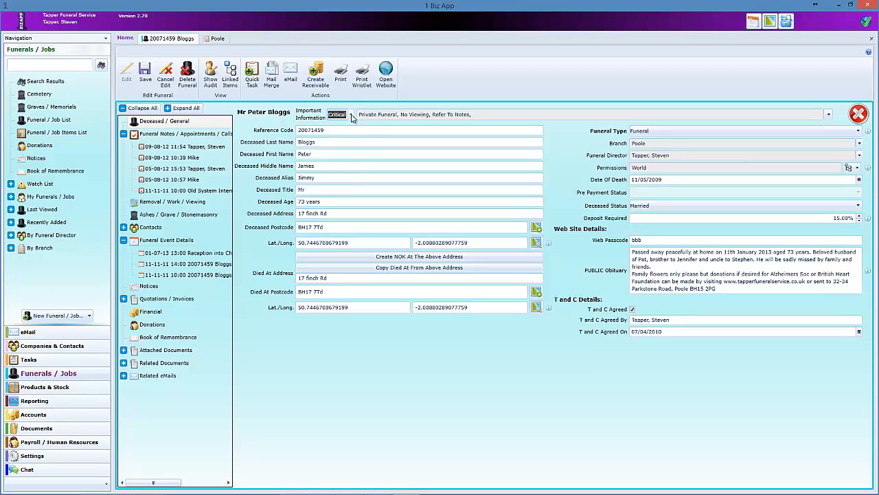
click(654, 167)
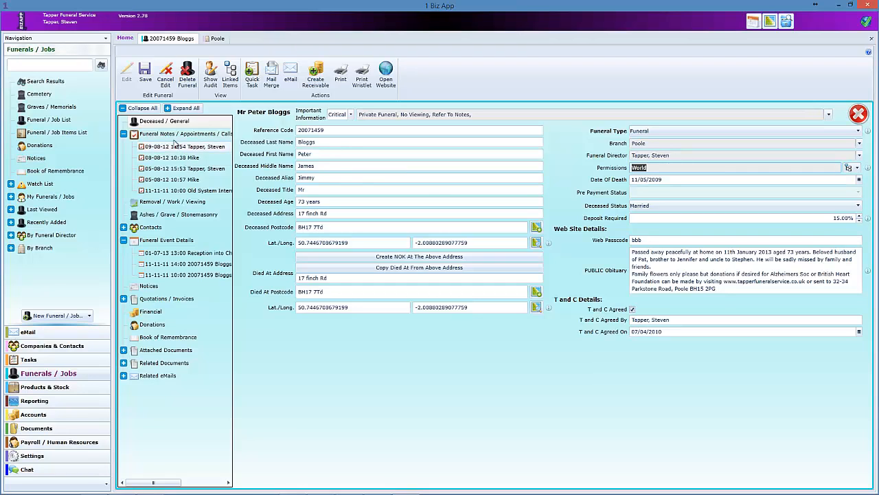
- Confirm the Committal event's permissions are World, then bring the funeral web page forward
click(166, 240)
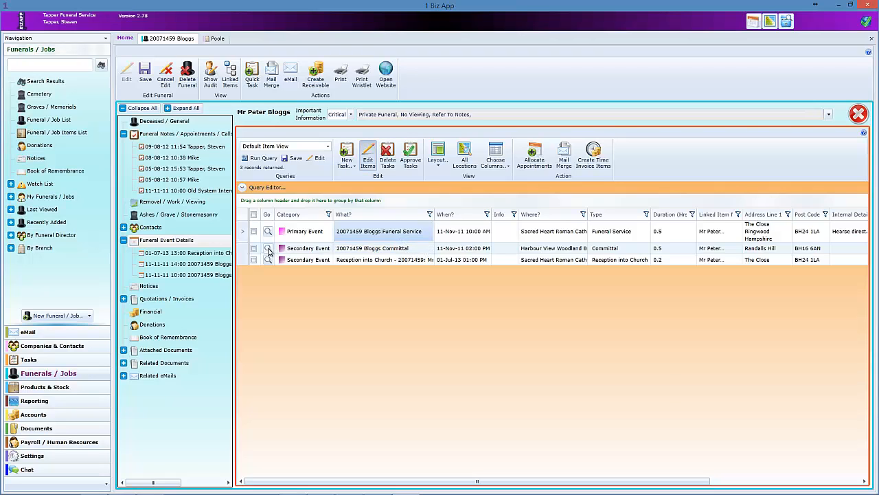
double_click(424, 248)
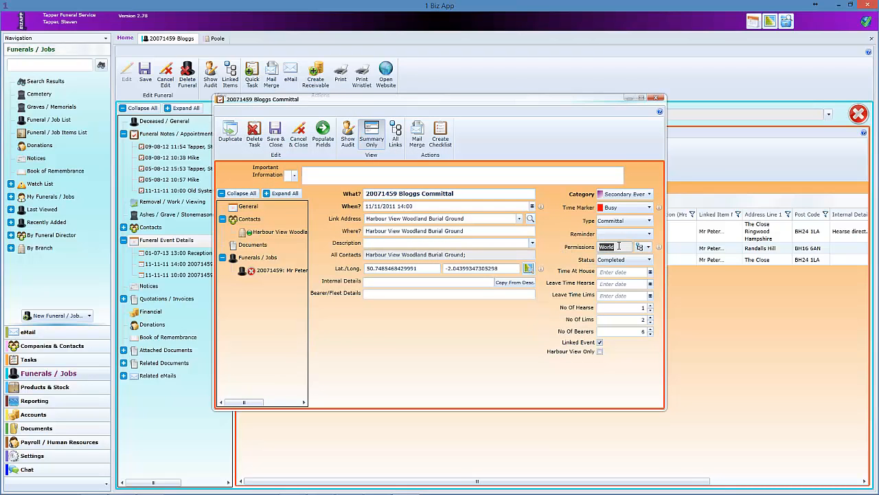
click(646, 247)
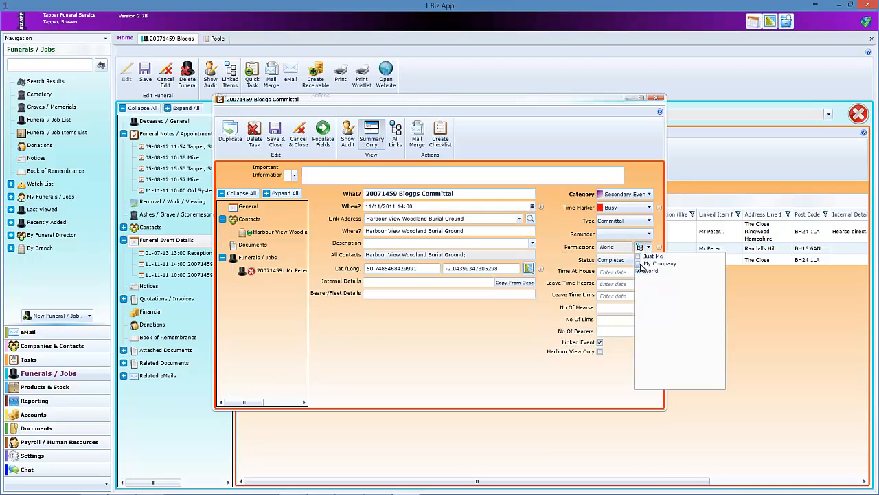
click(560, 248)
click(657, 98)
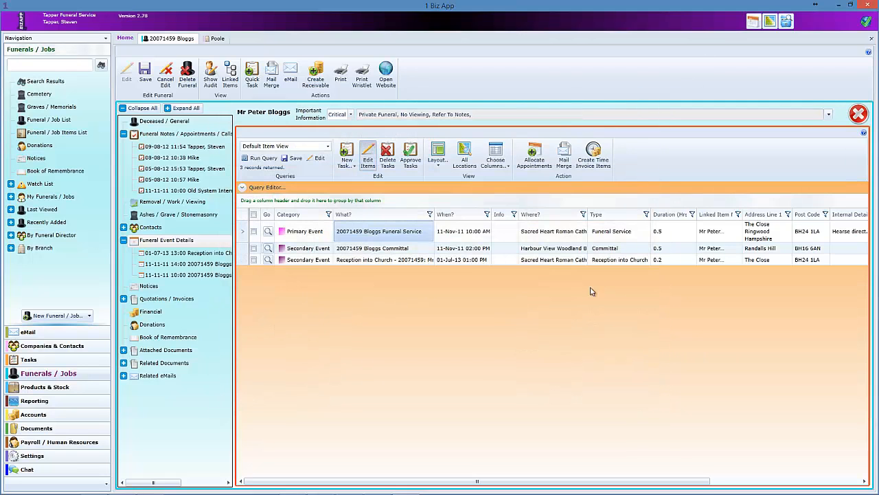
click(294, 486)
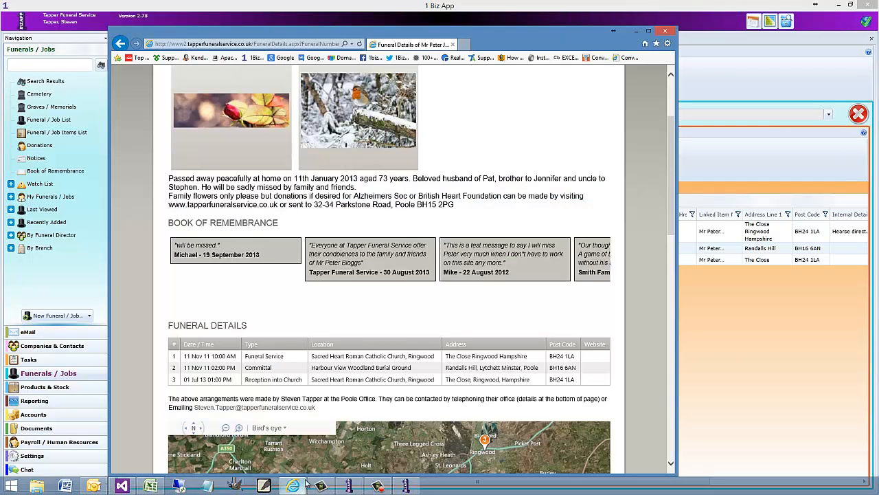
- Select the committal and reception rows on the funeral details page and scroll down
drag(192, 368, 574, 375)
click(399, 370)
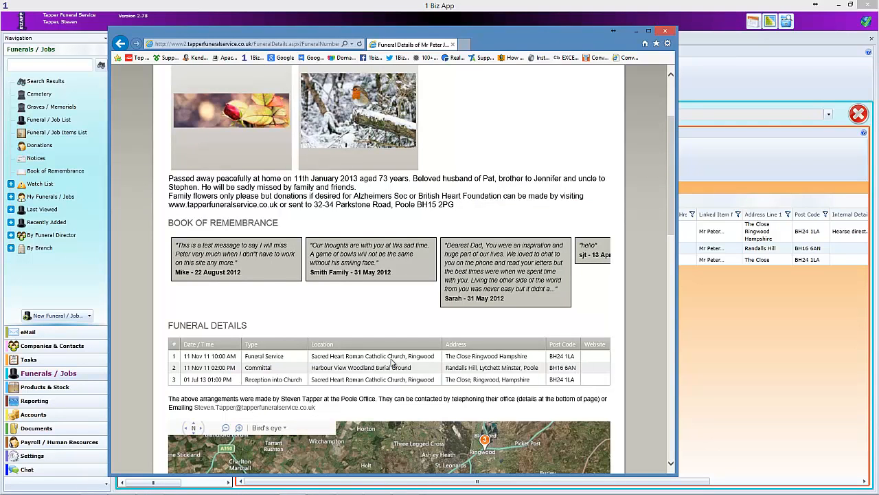
scroll(417, 362, down, 3)
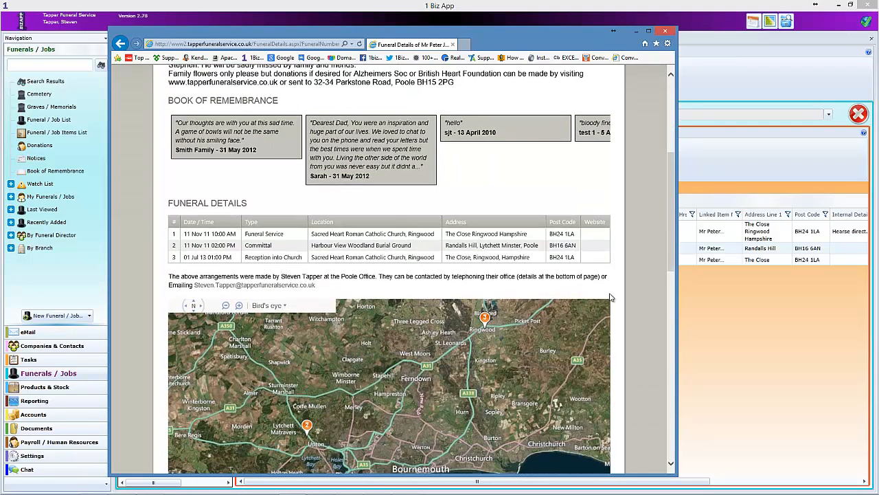
scroll(638, 271, down, 3)
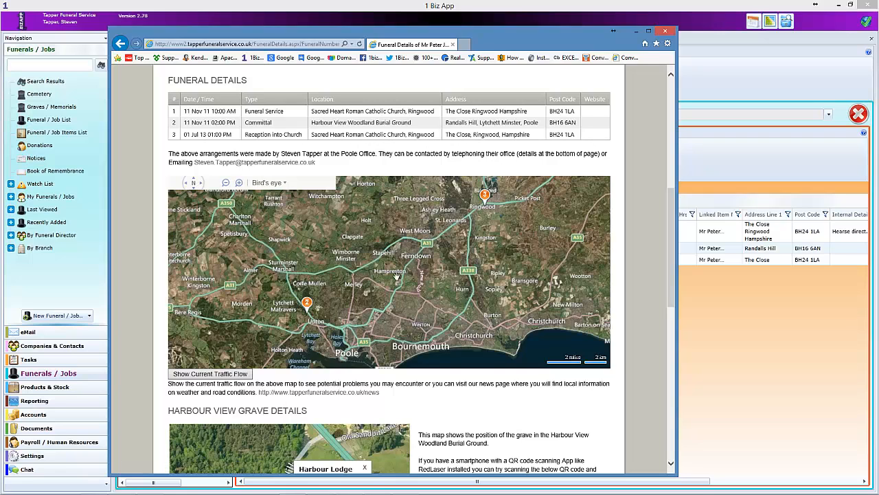
- Show the current traffic flow on the route map, then return to 1 Biz App
click(231, 373)
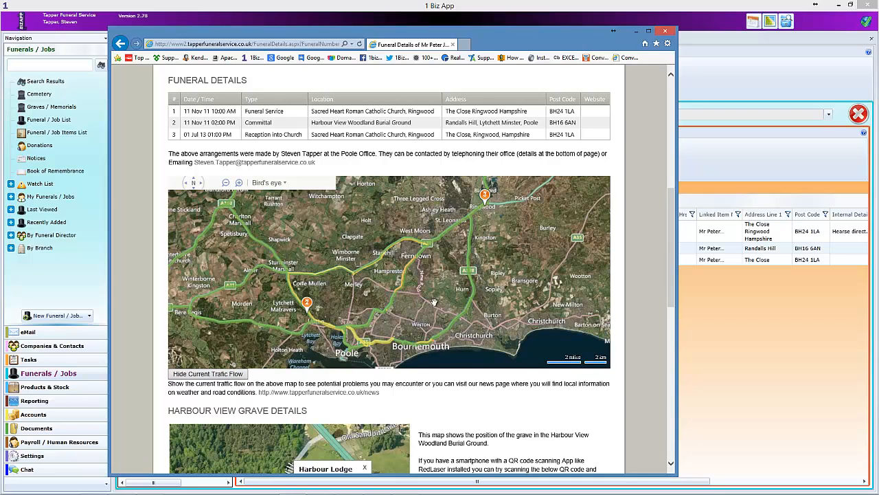
scroll(448, 292, down, 1)
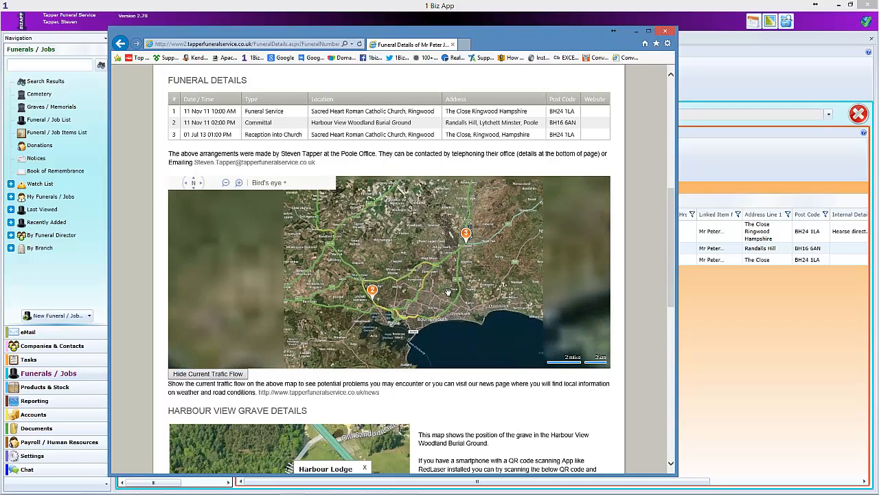
scroll(478, 301, up, 1)
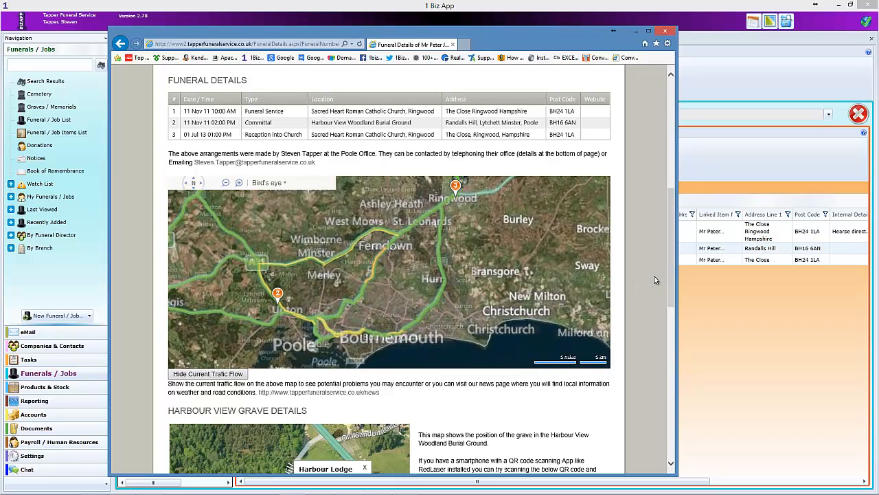
scroll(661, 327, down, 1)
scroll(662, 327, down, 3)
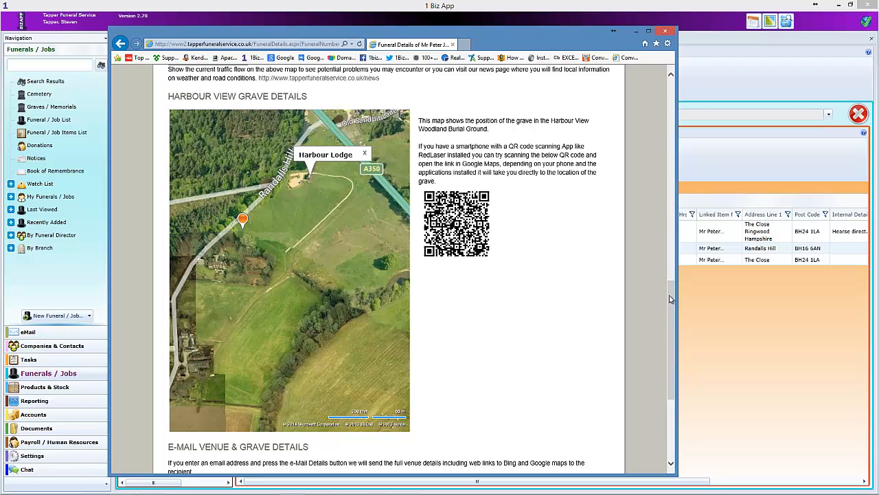
drag(670, 301, 656, 81)
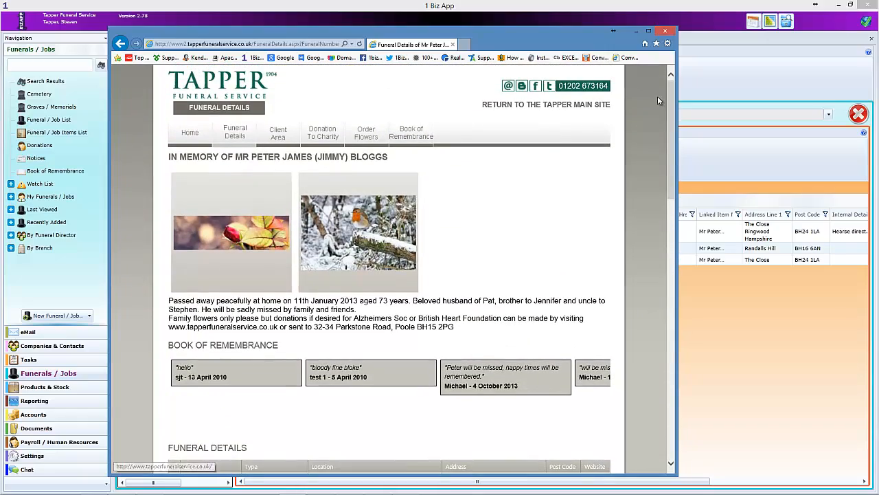
click(708, 72)
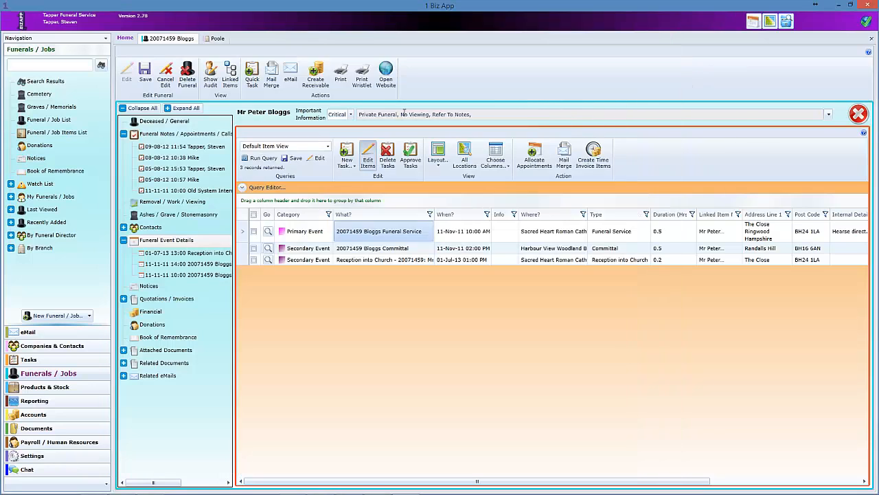
- Look over Deceased / General and the funeral notes, then open Removal / Work / Viewing
click(162, 123)
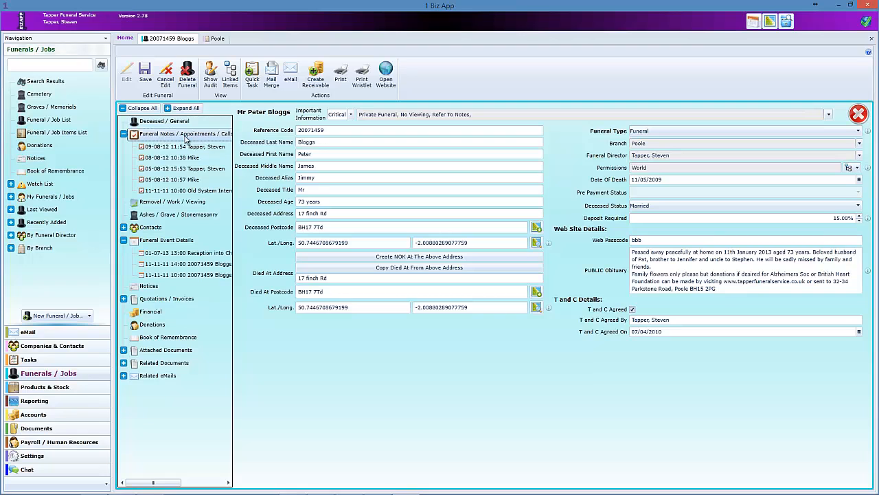
click(186, 136)
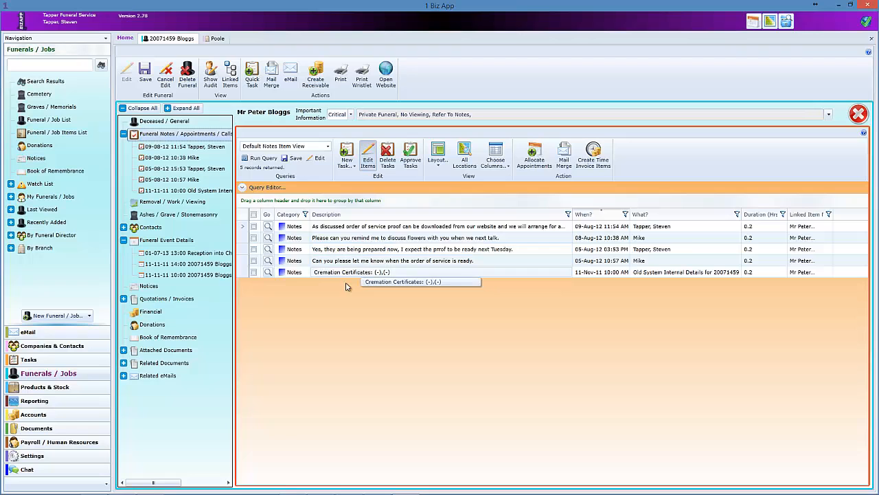
click(168, 203)
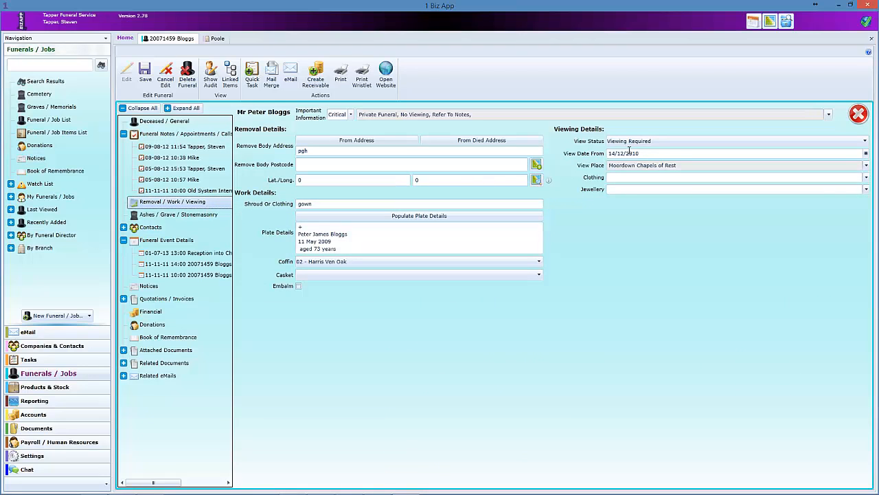
- Set view place Poole Chapels of Rest, status Ready To View; clothing and jewellery given to family
click(656, 141)
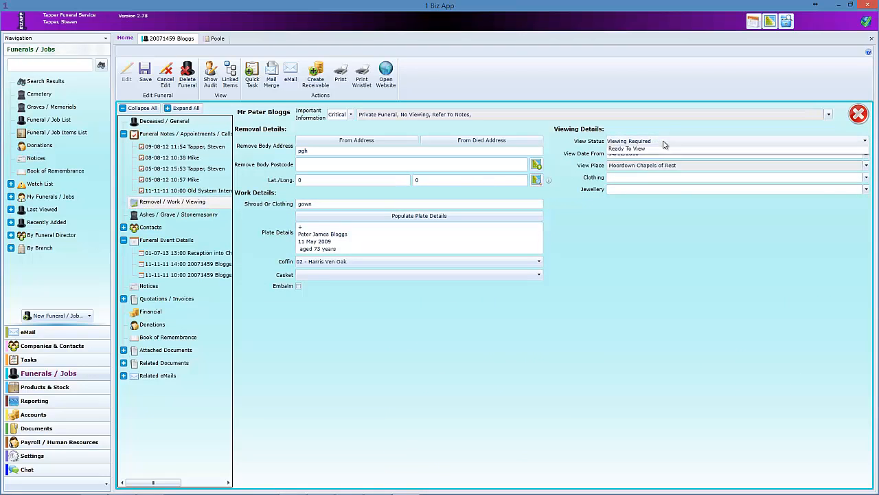
click(661, 161)
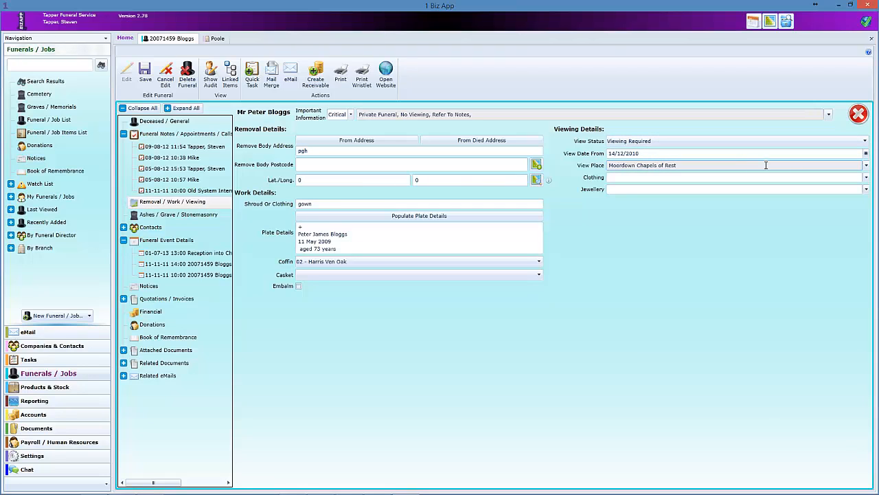
click(866, 166)
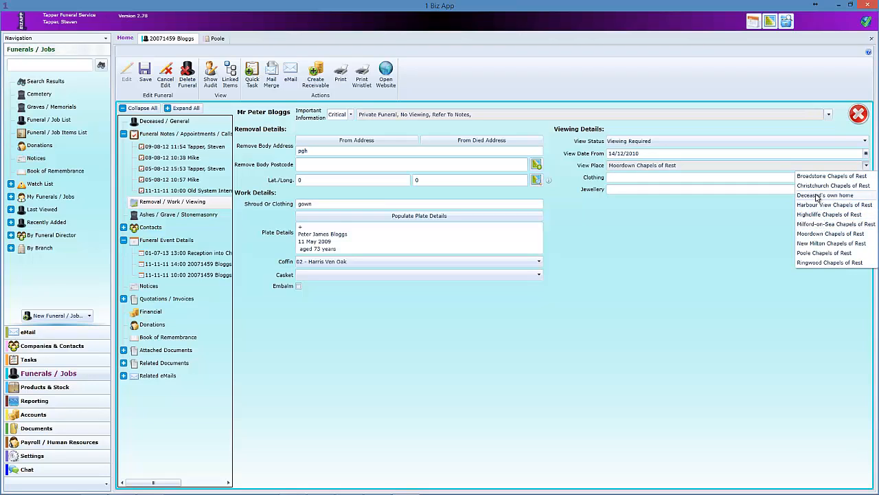
click(825, 252)
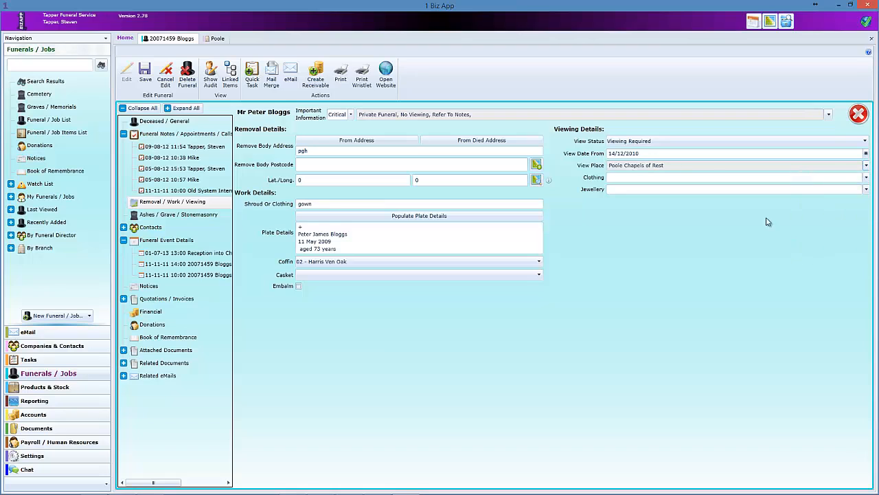
click(622, 142)
click(695, 192)
click(866, 177)
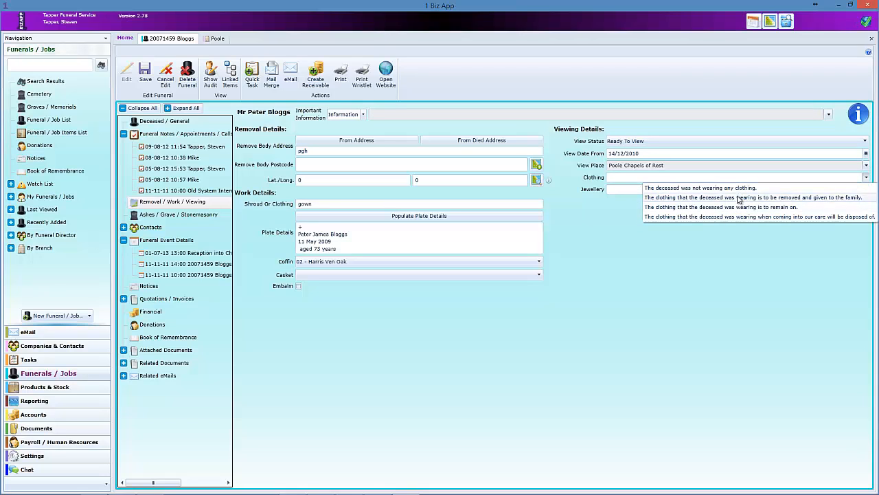
click(702, 198)
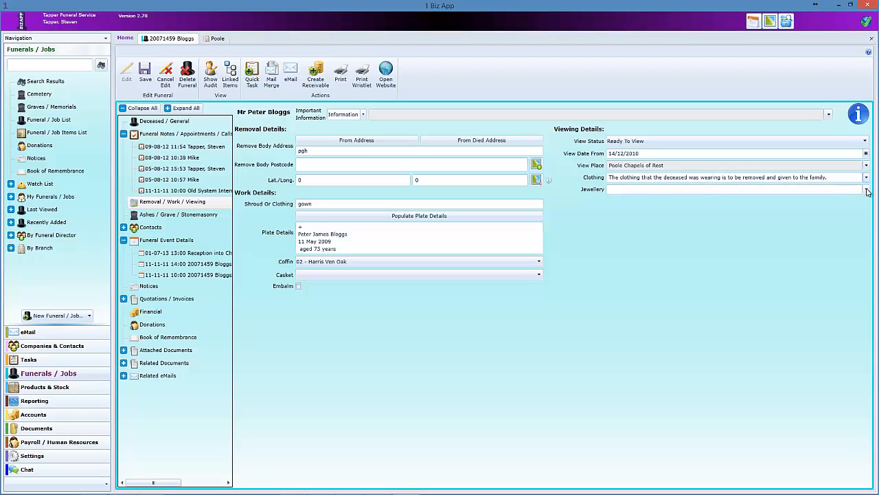
click(866, 190)
click(715, 210)
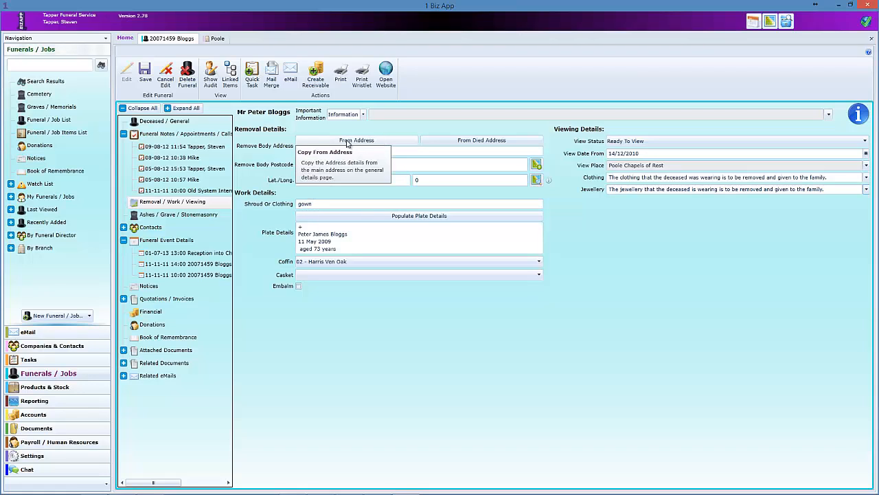
- Fill the removal address from the place of death and regenerate the plate inscription
click(348, 141)
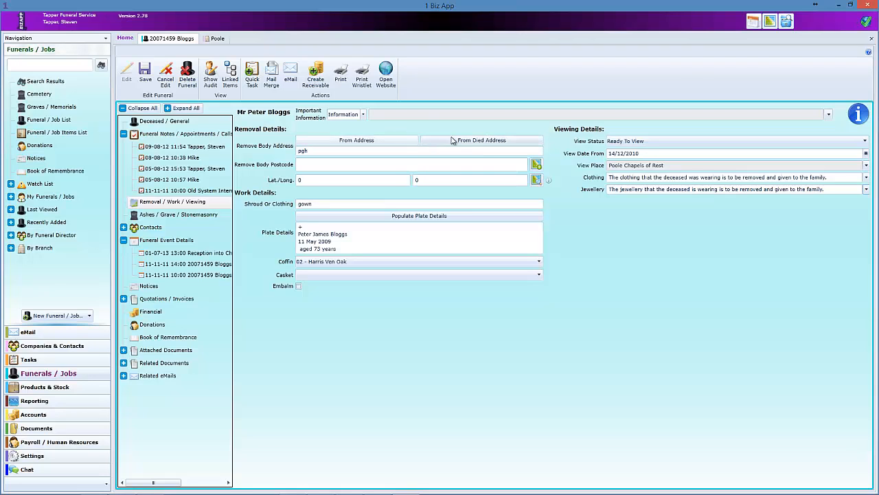
click(476, 141)
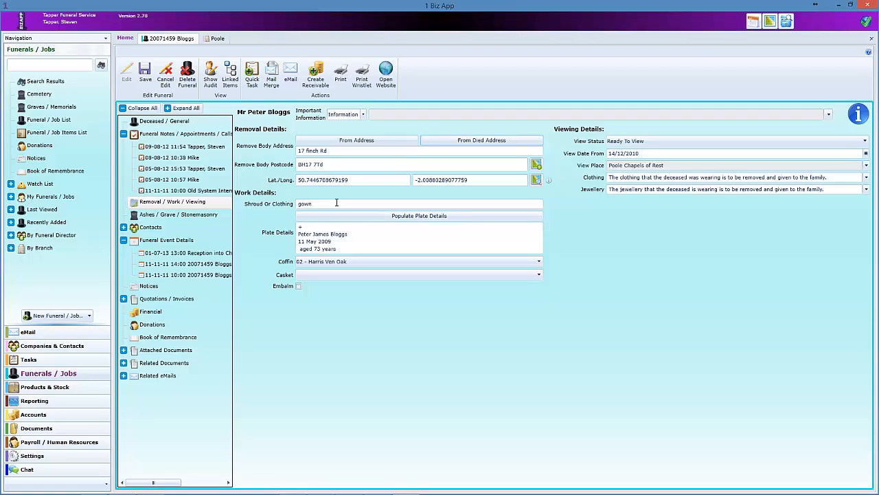
drag(314, 205, 264, 208)
click(363, 247)
key(ctrl+a)
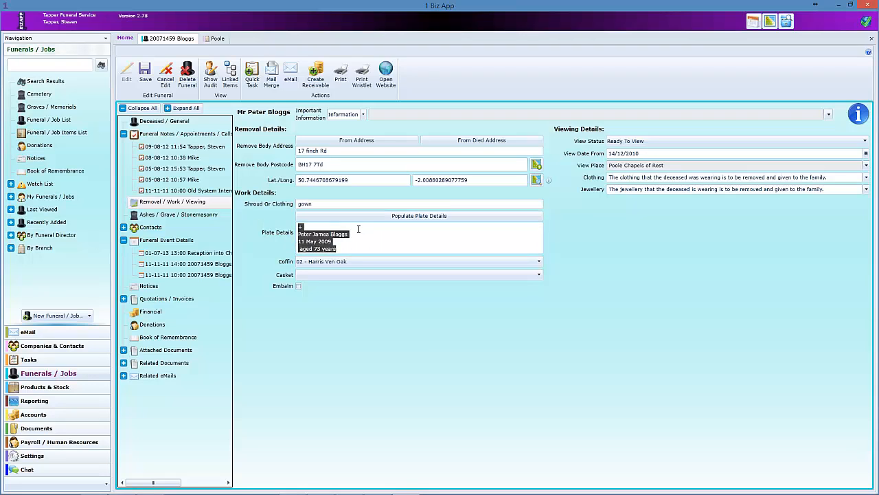
key(Delete)
click(399, 218)
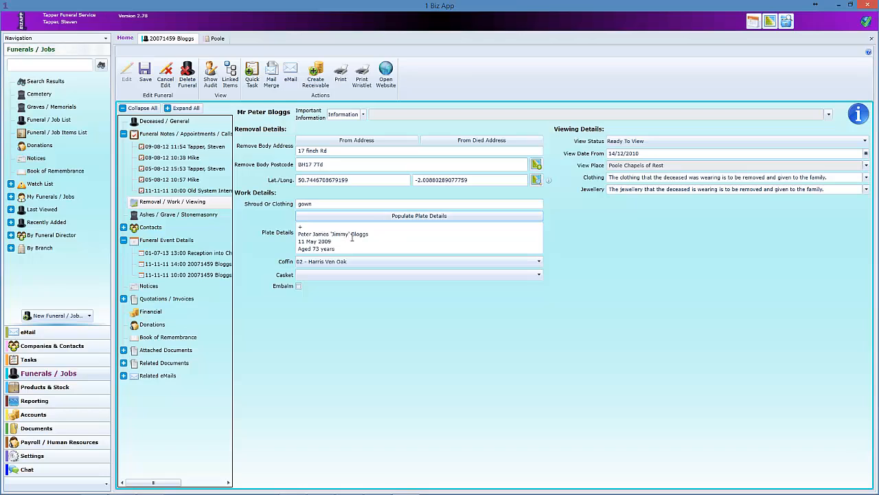
click(374, 236)
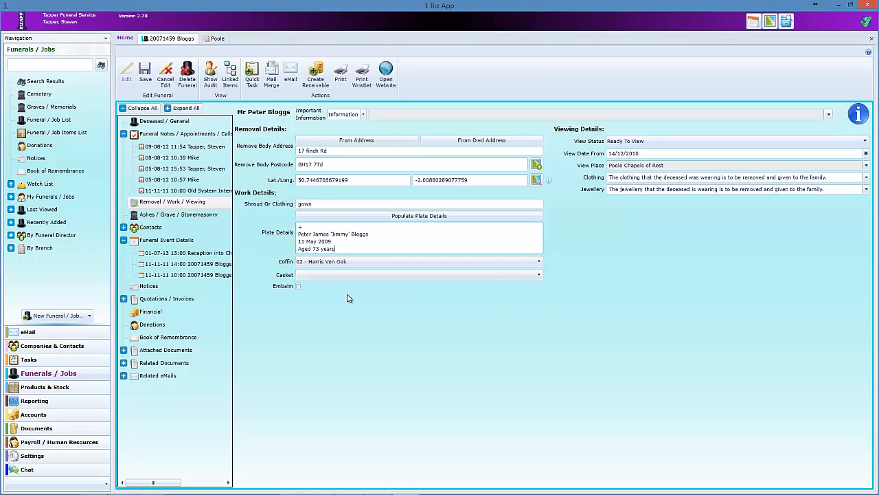
- Review the coffin and casket options, leaving both unchanged
click(362, 264)
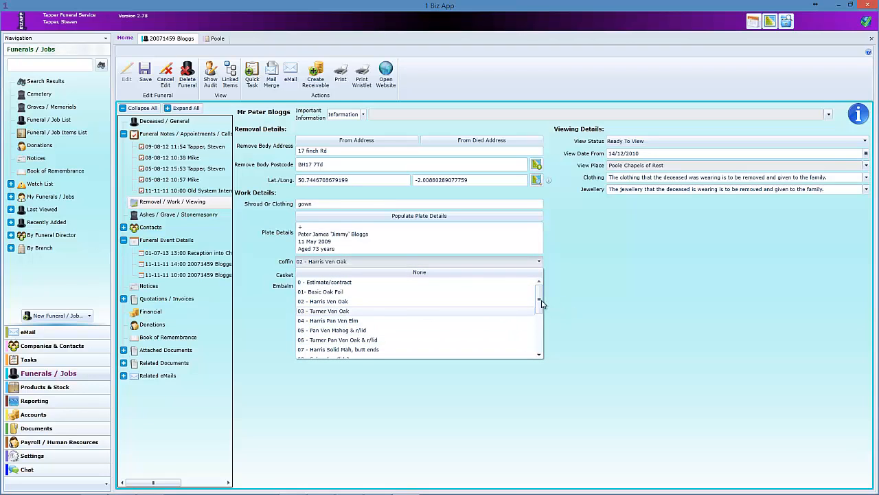
scroll(541, 305, down, 3)
click(563, 320)
click(356, 275)
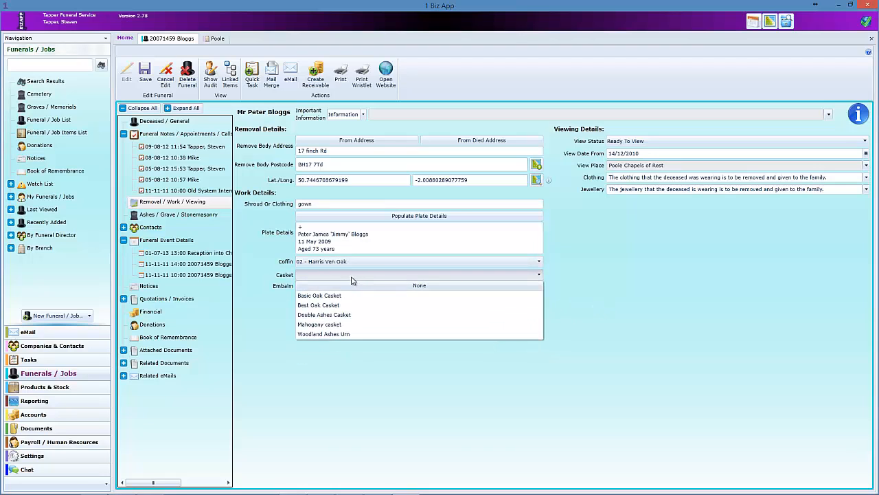
click(352, 280)
- Browse the Coffins product category in Products & Stock
click(52, 388)
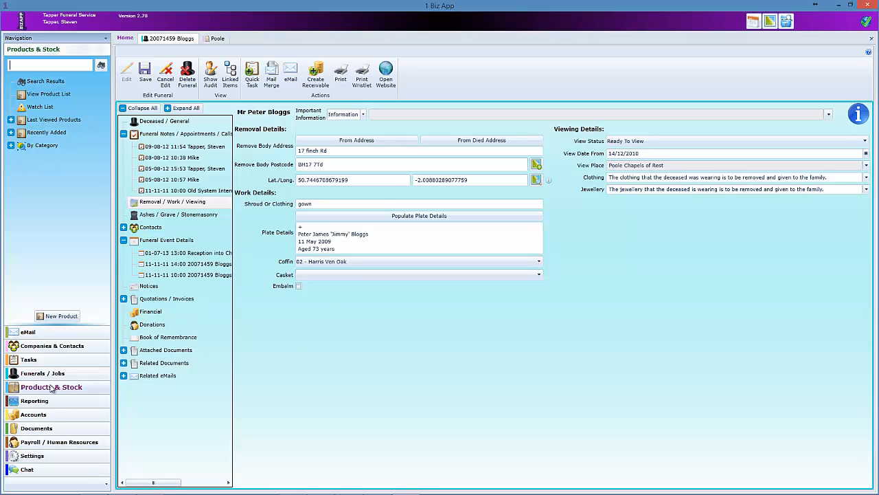
click(10, 145)
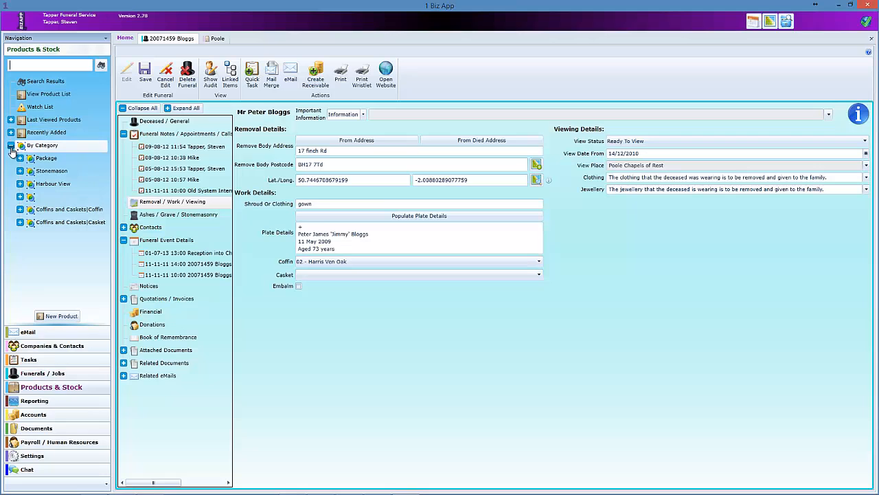
click(20, 209)
scroll(91, 282, down, 4)
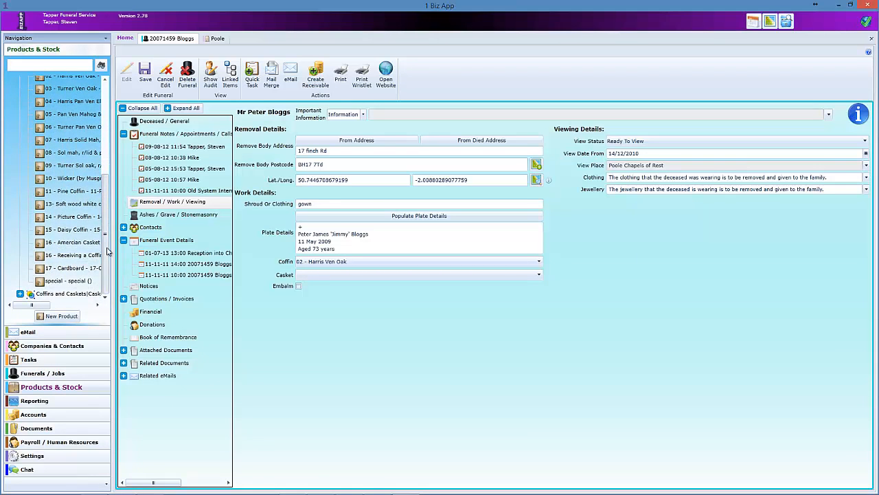
drag(105, 258, 110, 151)
click(20, 209)
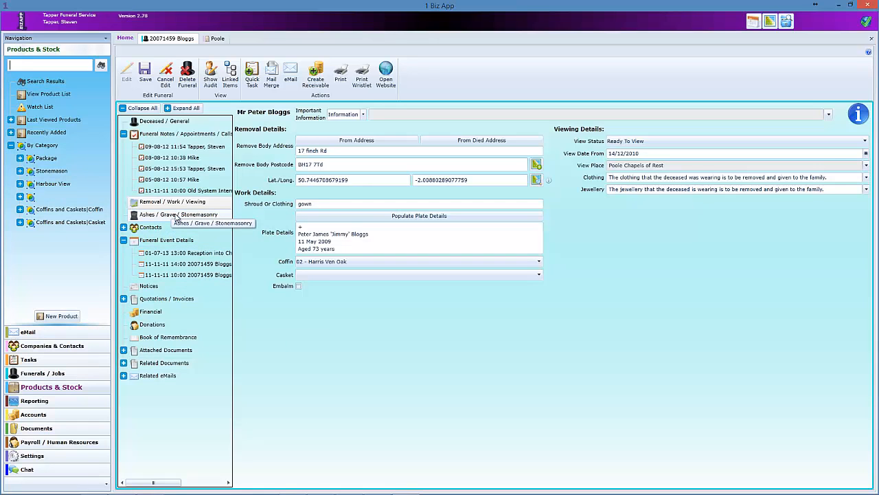
- Open Ashes / Grave / Stonemasonry and the full grave record for 1-DJ7
click(174, 215)
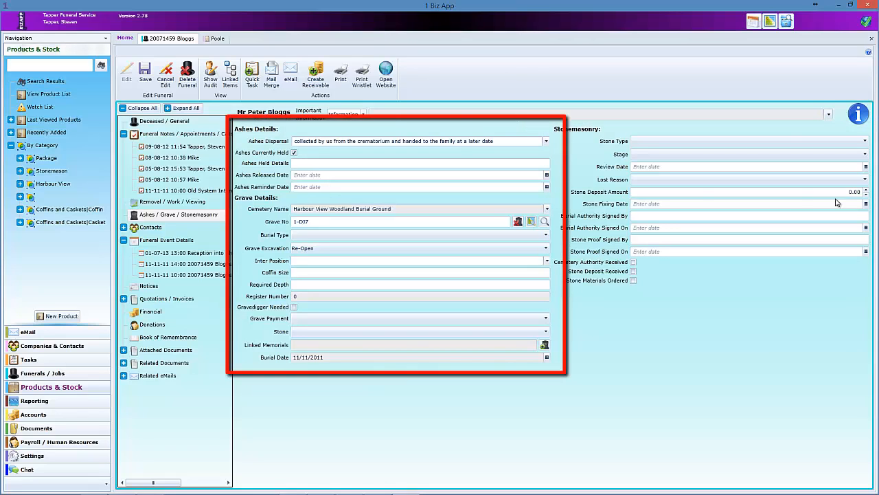
click(331, 221)
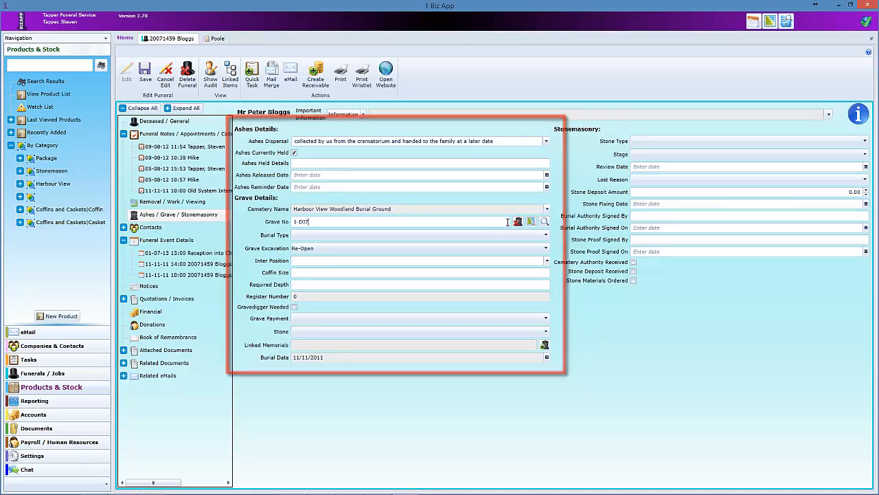
click(532, 223)
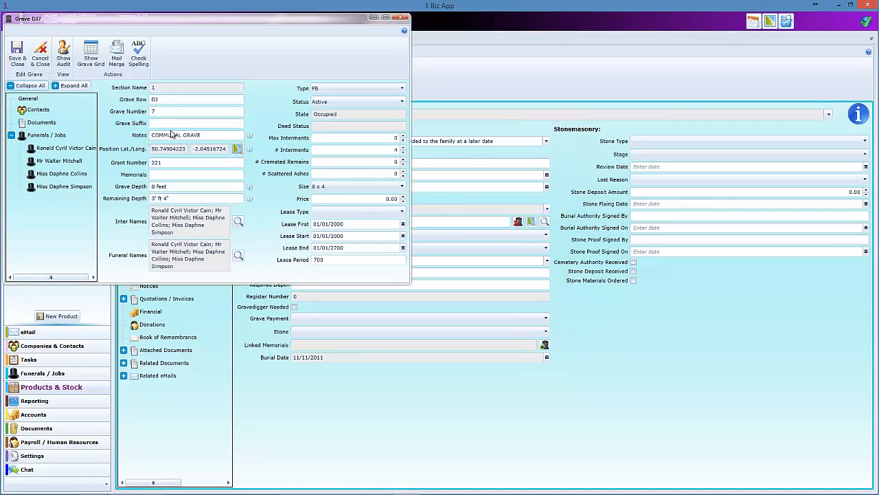
click(172, 134)
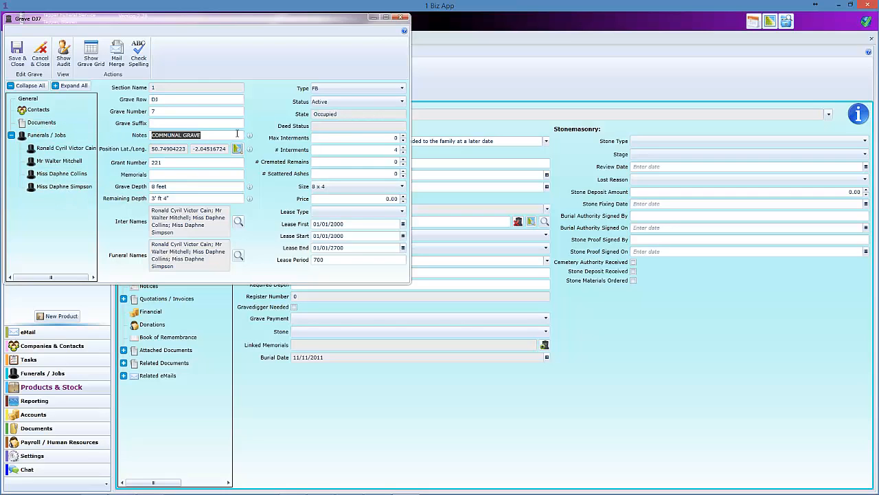
click(91, 52)
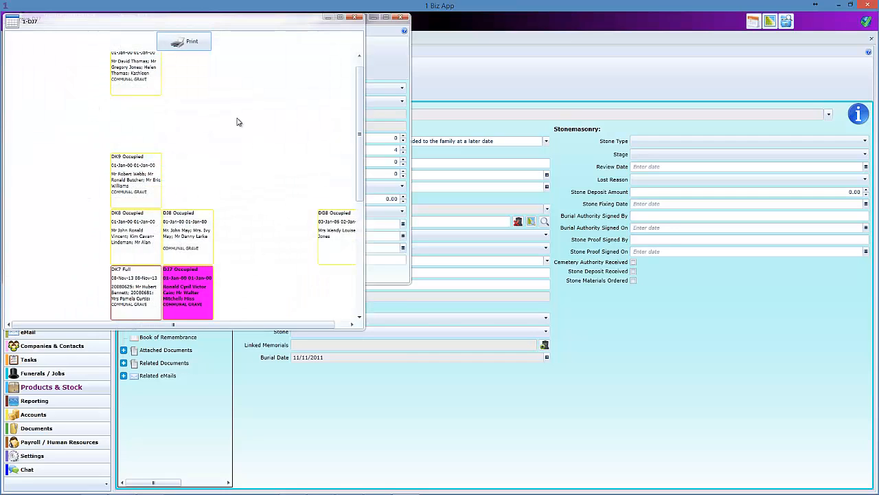
click(355, 18)
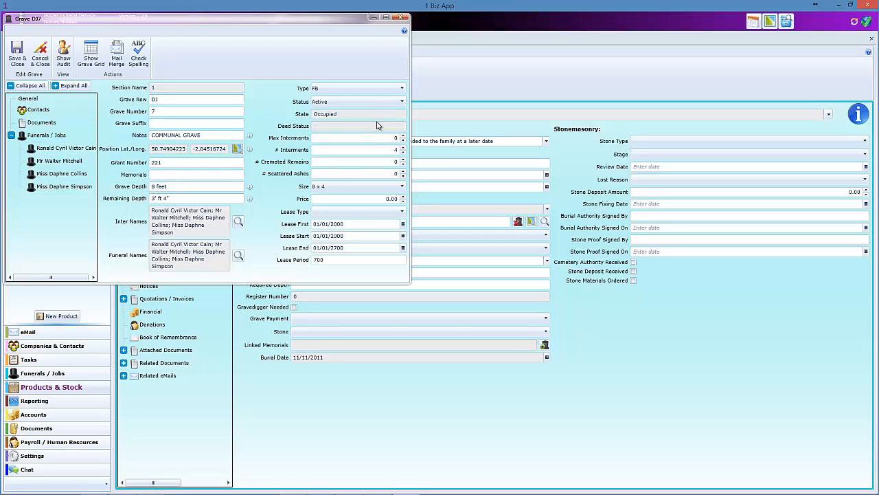
click(365, 238)
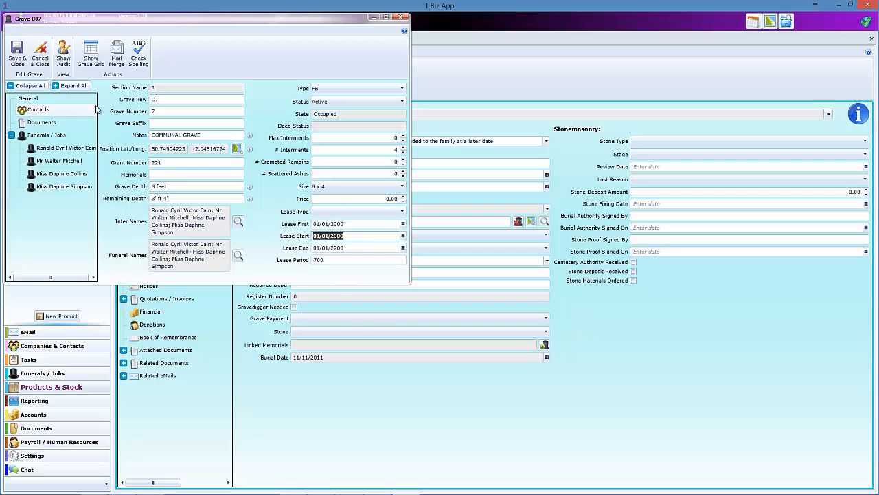
click(117, 54)
scroll(405, 228, down, 7)
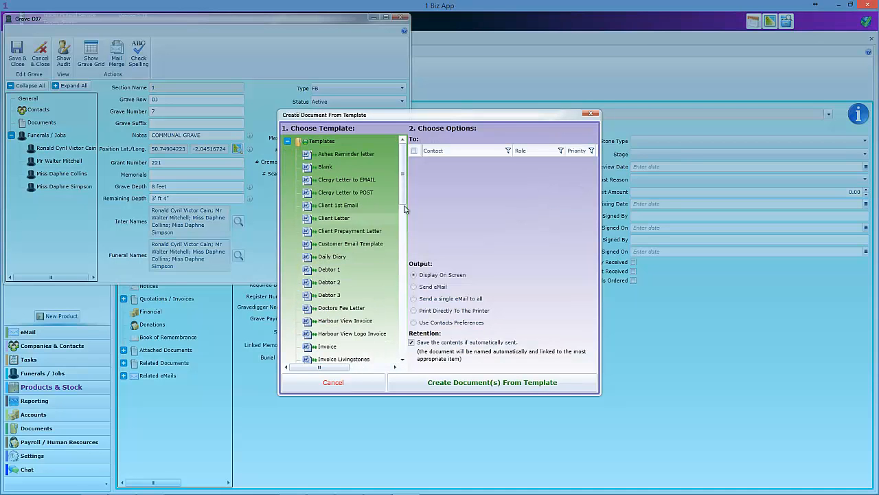
scroll(394, 277, up, 3)
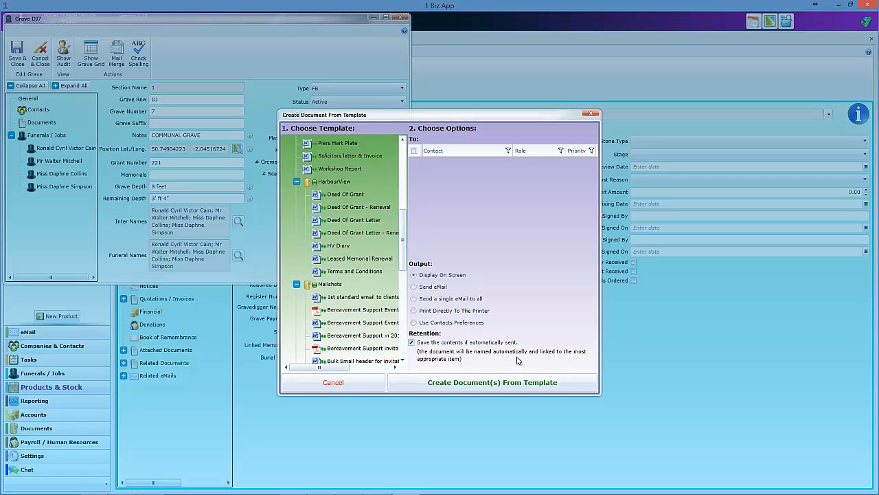
click(591, 114)
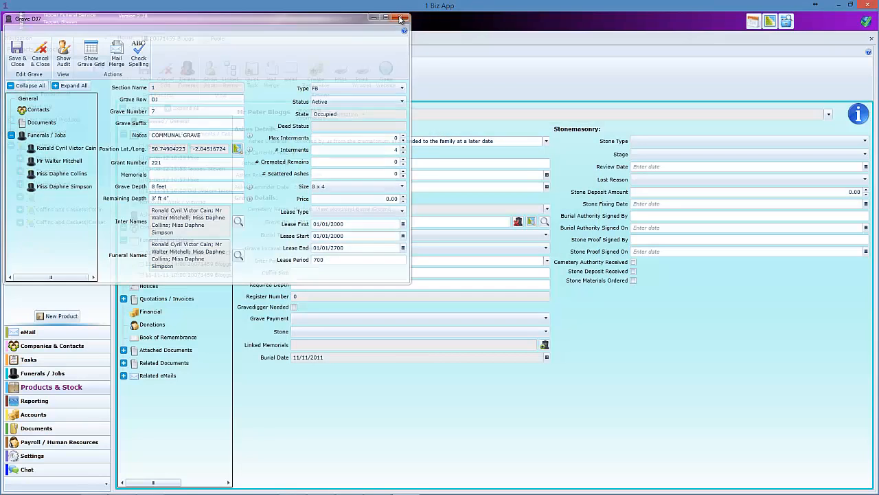
click(400, 16)
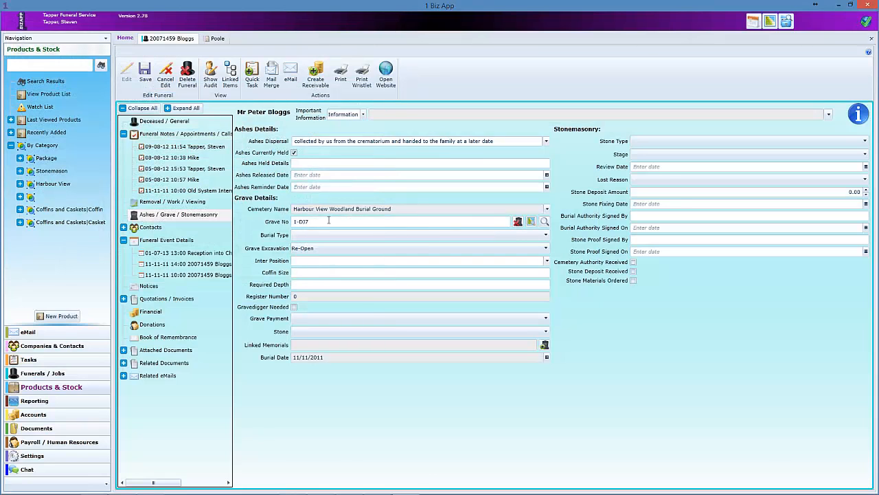
double_click(303, 221)
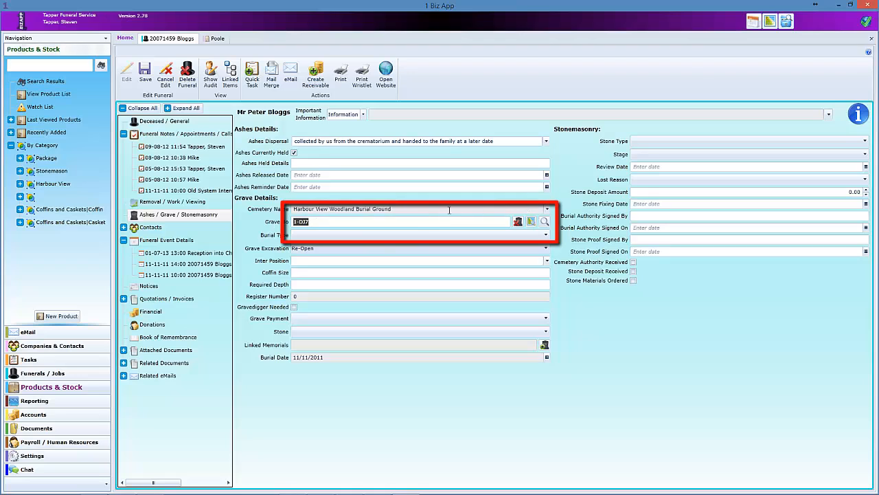
click(336, 223)
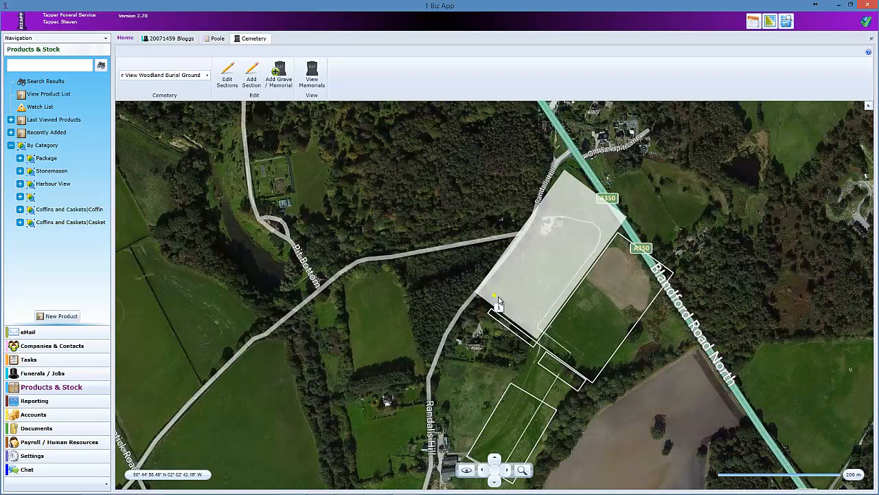
mouse_move(494, 298)
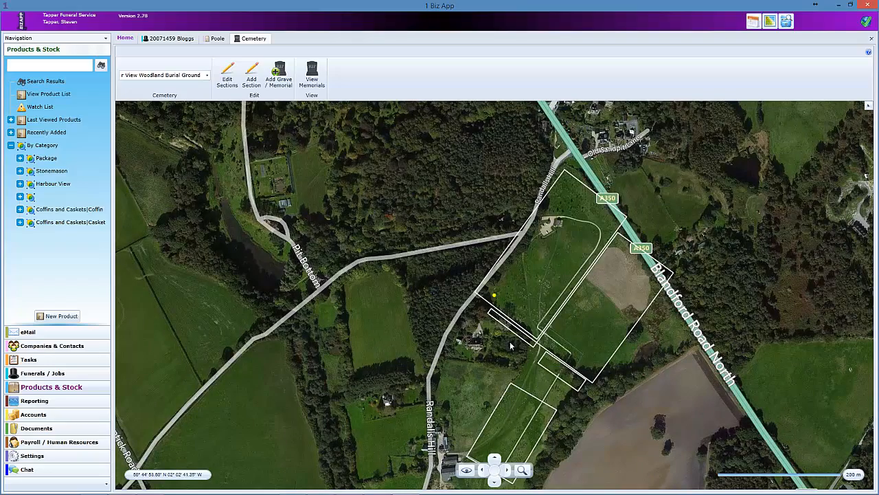
scroll(512, 323, up, 2)
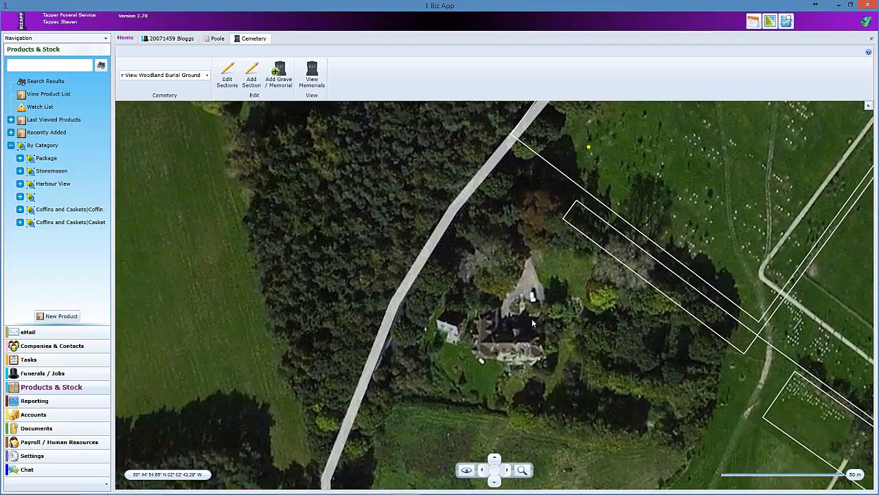
drag(716, 254, 624, 380)
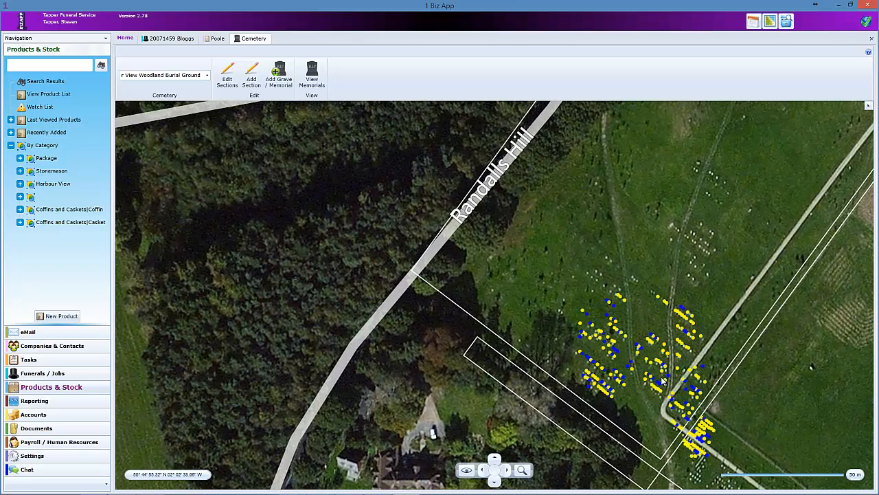
click(707, 378)
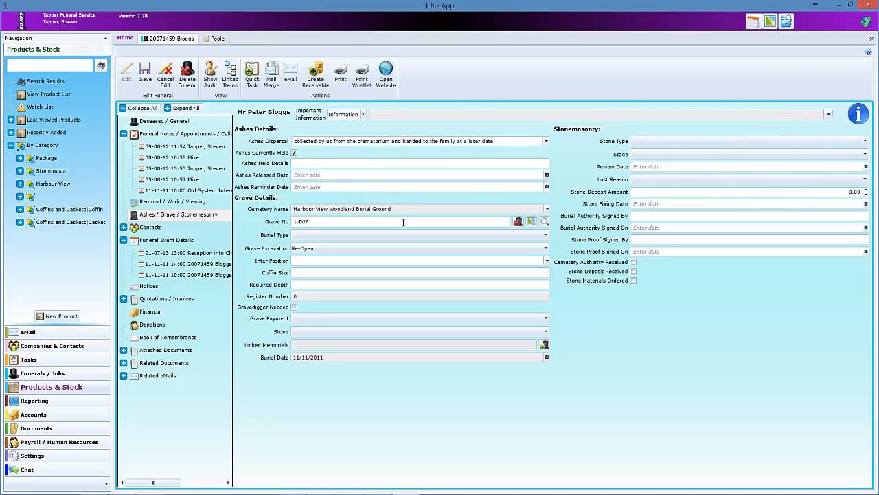
- Review burial type, grave excavation (Re-Open) and inter position choices, leaving them unchanged
click(313, 236)
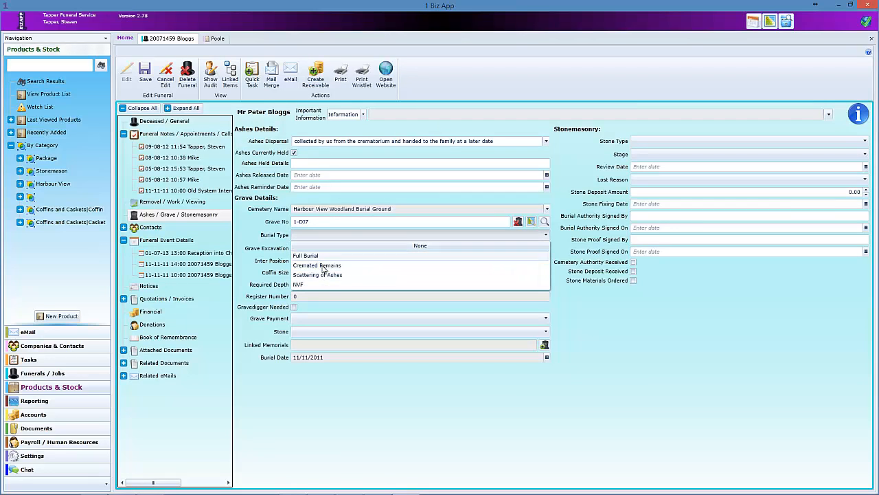
click(323, 246)
click(323, 248)
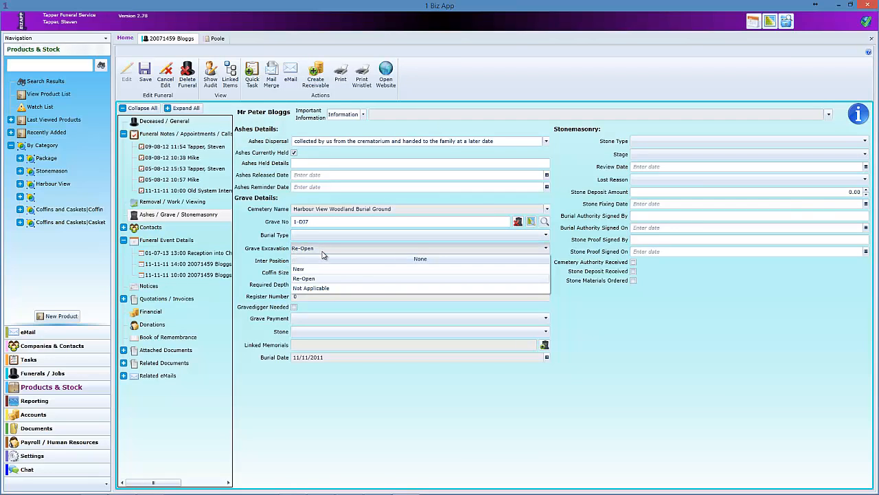
click(323, 252)
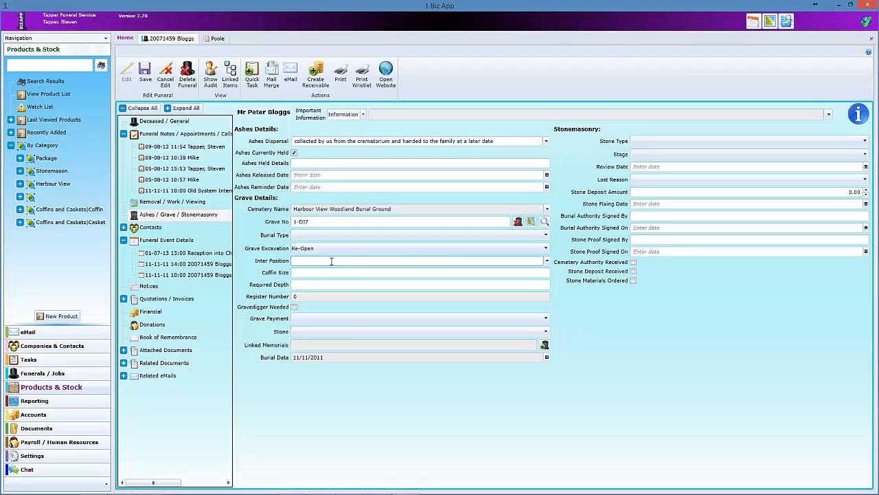
click(332, 261)
scroll(593, 326, down, 2)
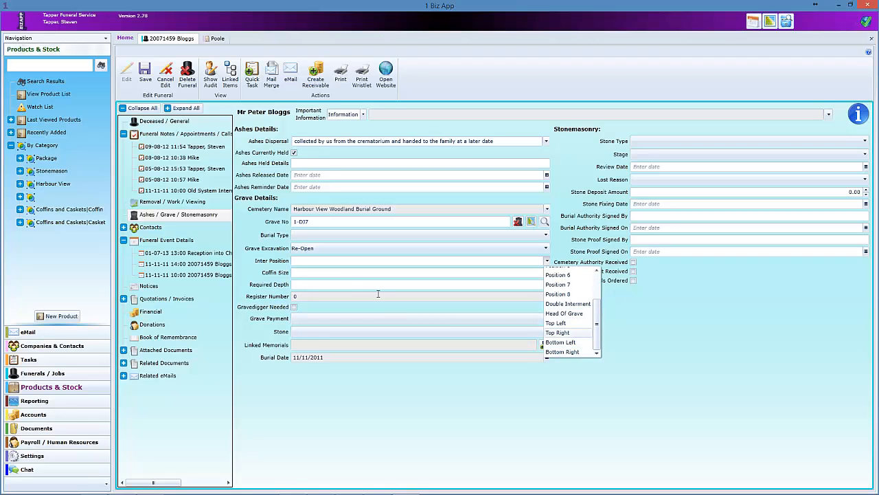
key(Escape)
- Switch to Funerals / Jobs, leaving stone type, stonemasonry stage and lost reason blank
click(43, 373)
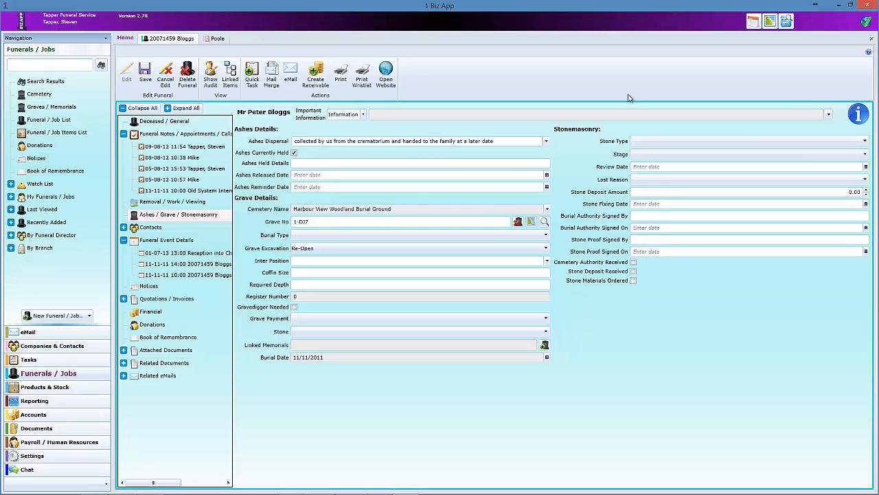
click(646, 144)
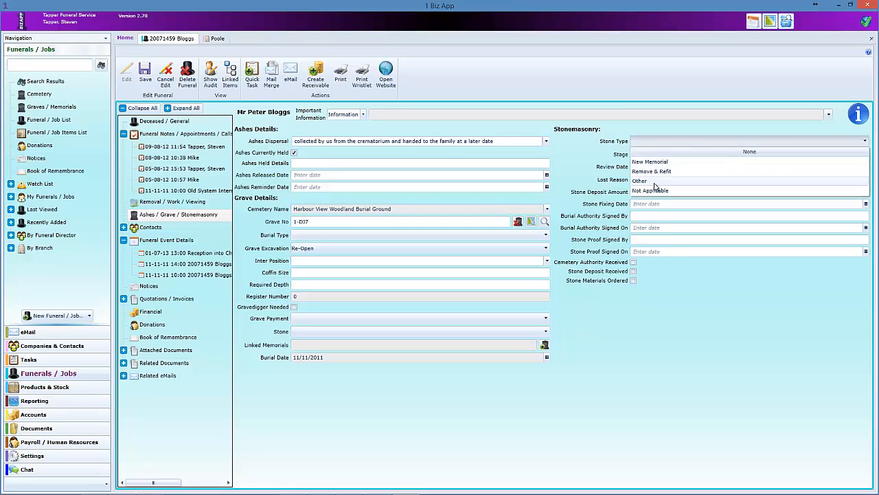
click(649, 152)
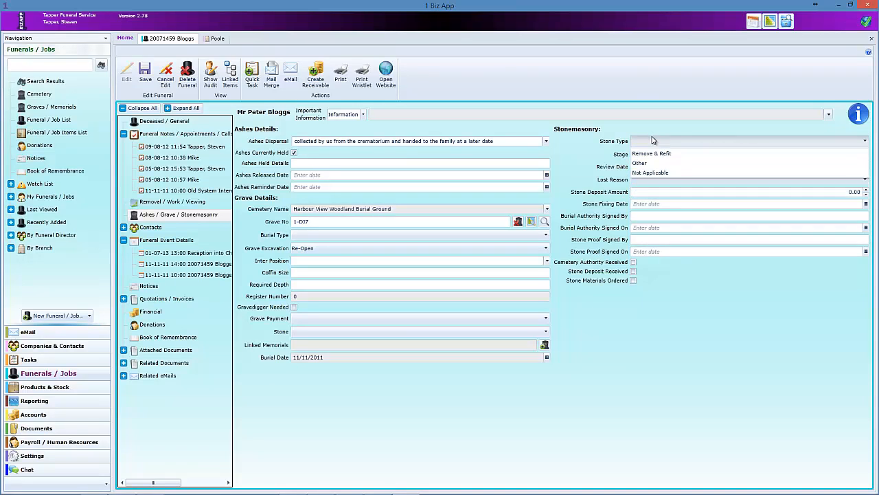
click(649, 154)
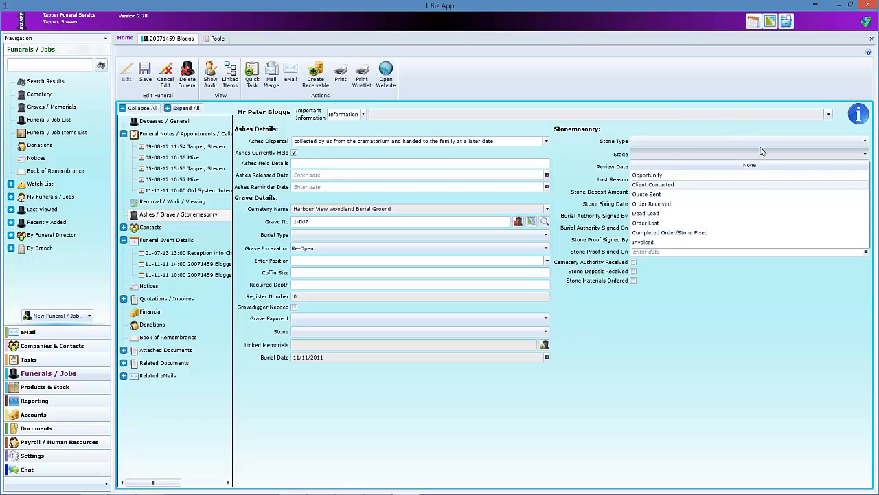
click(692, 165)
click(692, 167)
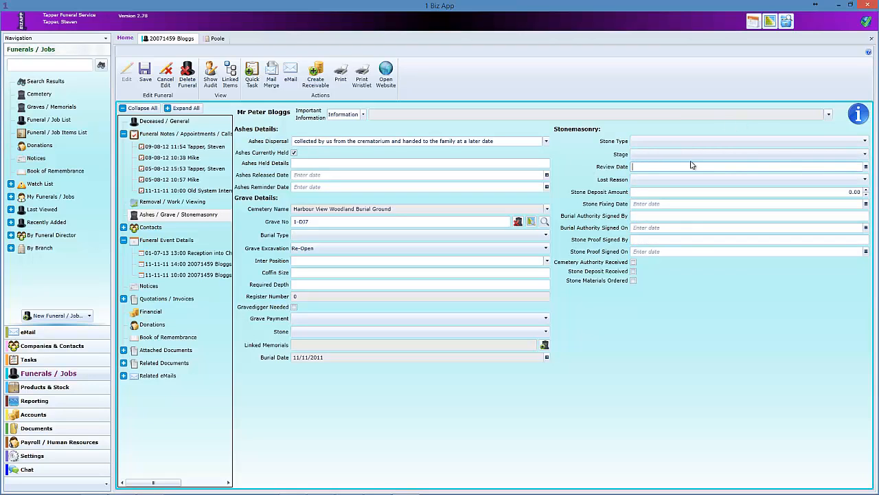
click(659, 178)
click(656, 179)
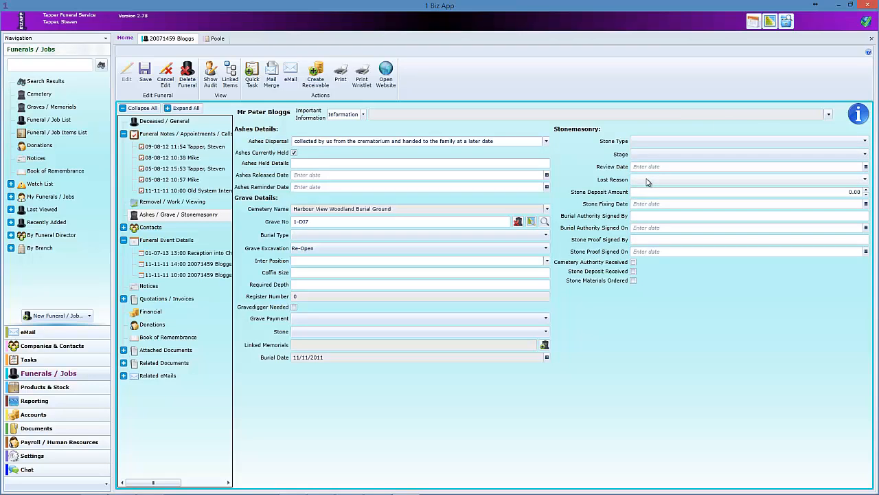
click(652, 193)
click(662, 204)
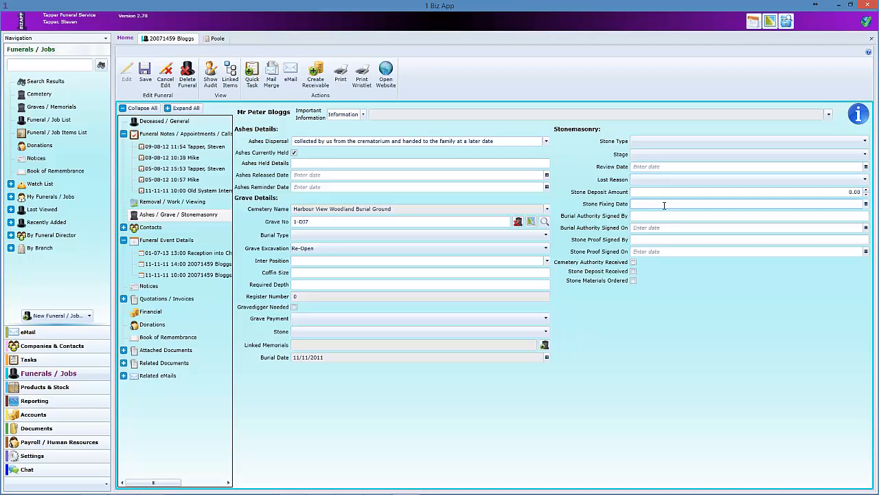
click(649, 215)
click(641, 239)
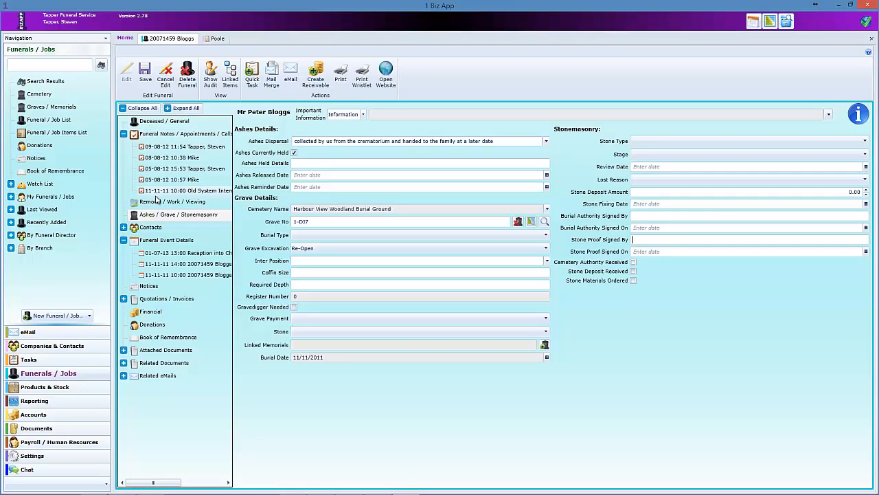
- Browse the funeral's contacts and scheduled events, then open its Notices
click(123, 227)
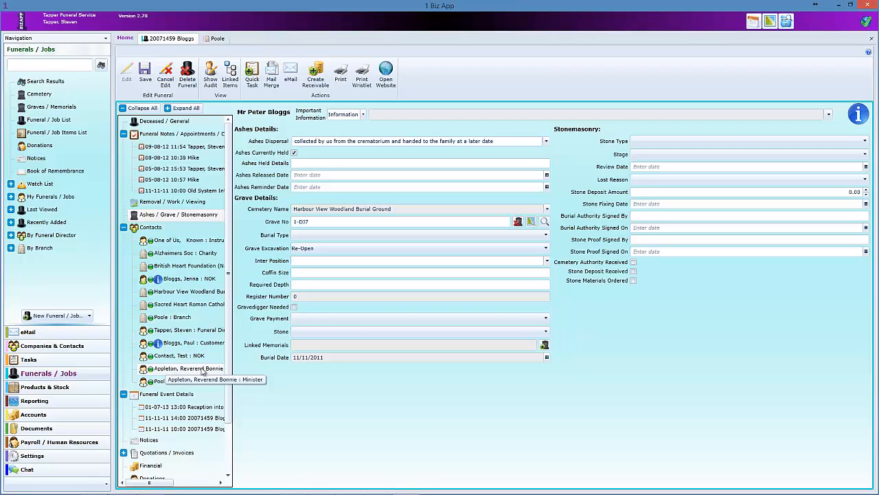
click(124, 227)
click(163, 241)
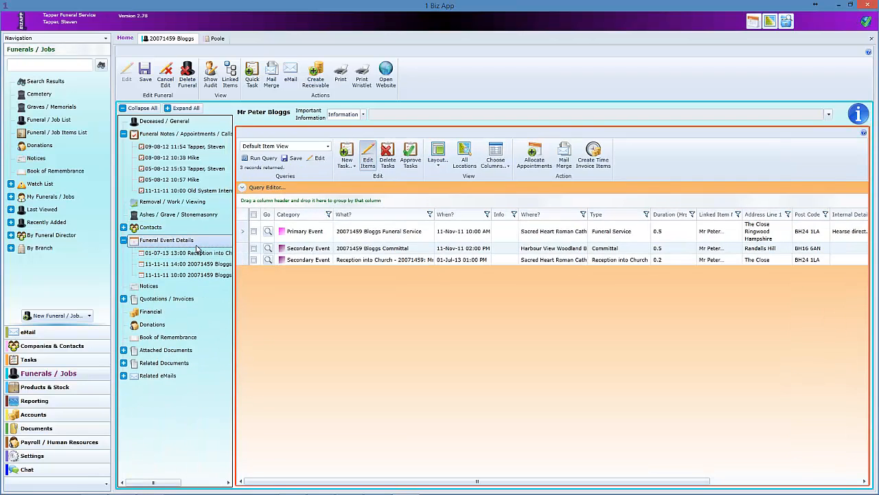
click(152, 289)
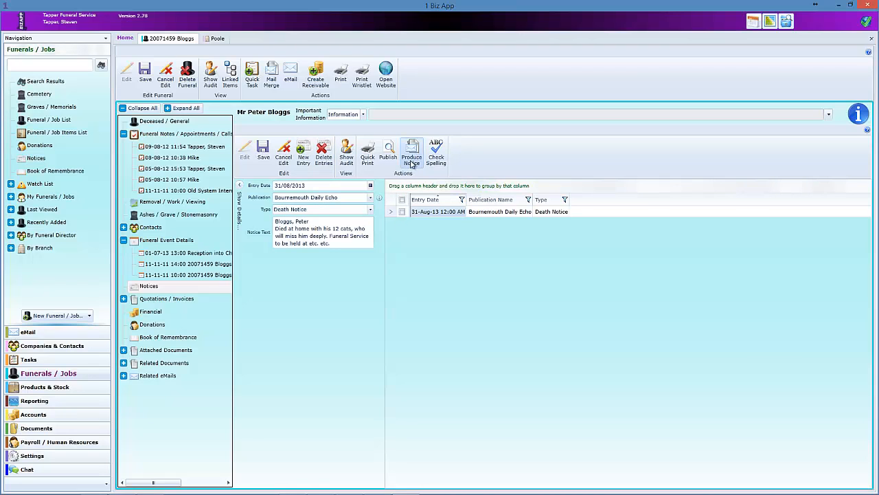
- Review the publication choices, keeping the Bournemouth Daily Echo notice unchanged
click(370, 197)
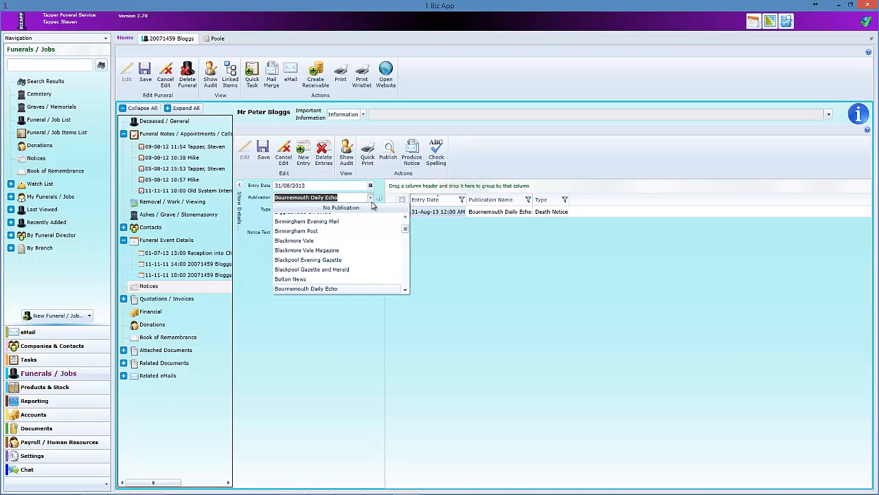
scroll(404, 250, down, 5)
scroll(404, 249, down, 10)
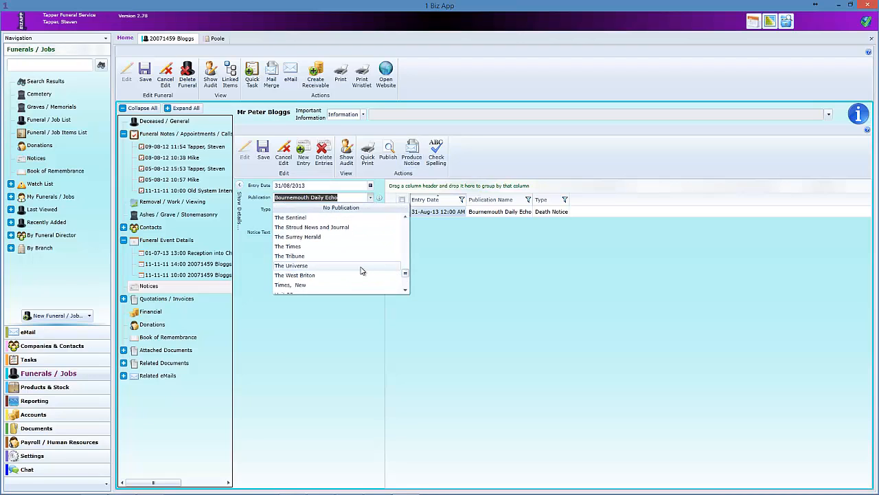
click(442, 253)
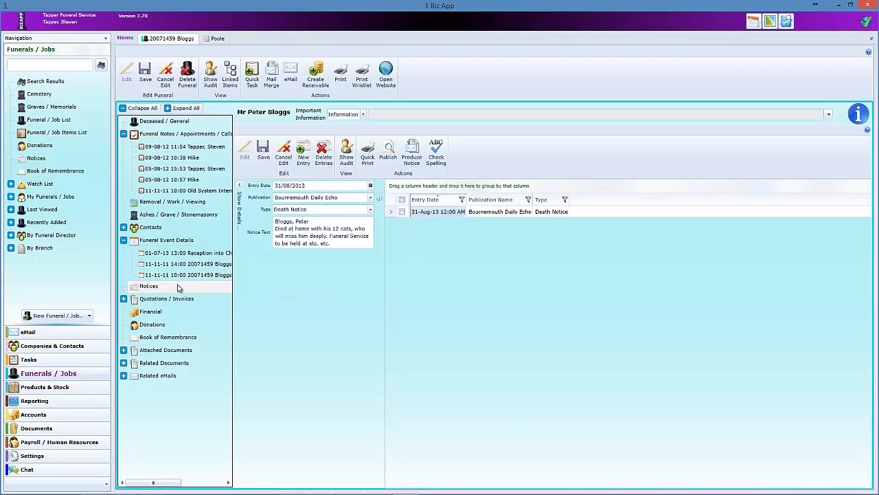
- View the Bournemouth Crematorium package items and the Package product category
click(124, 298)
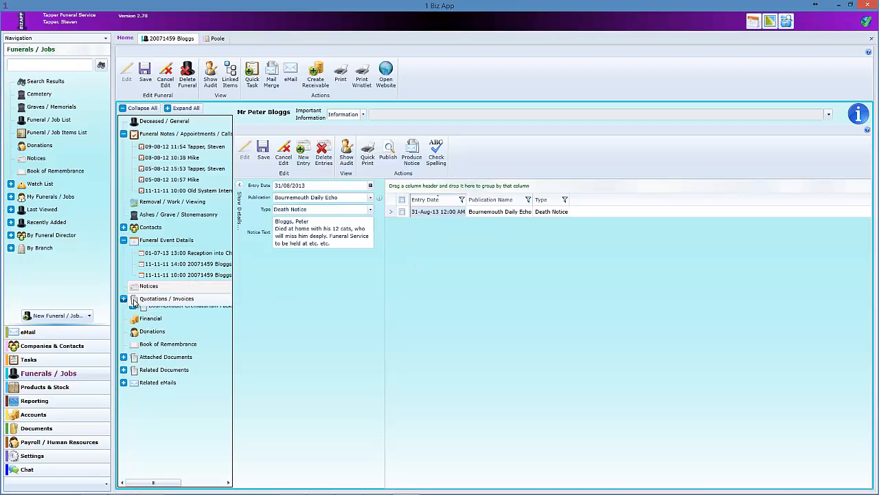
click(170, 313)
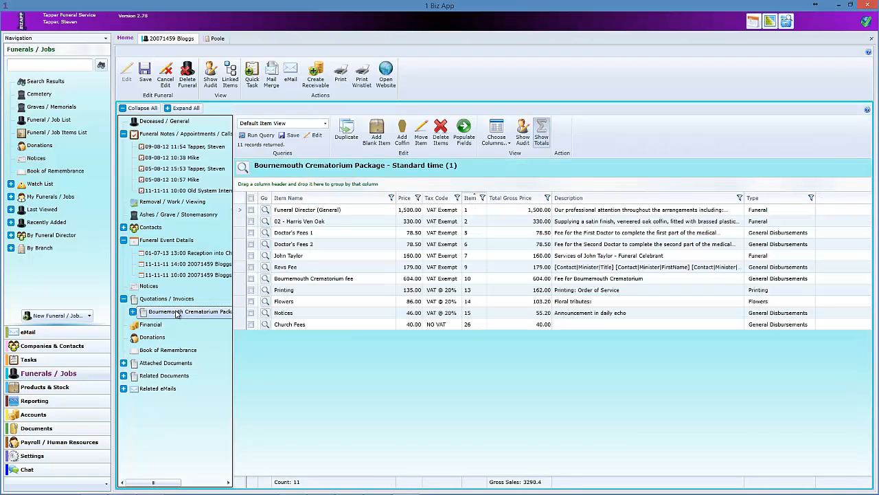
click(38, 389)
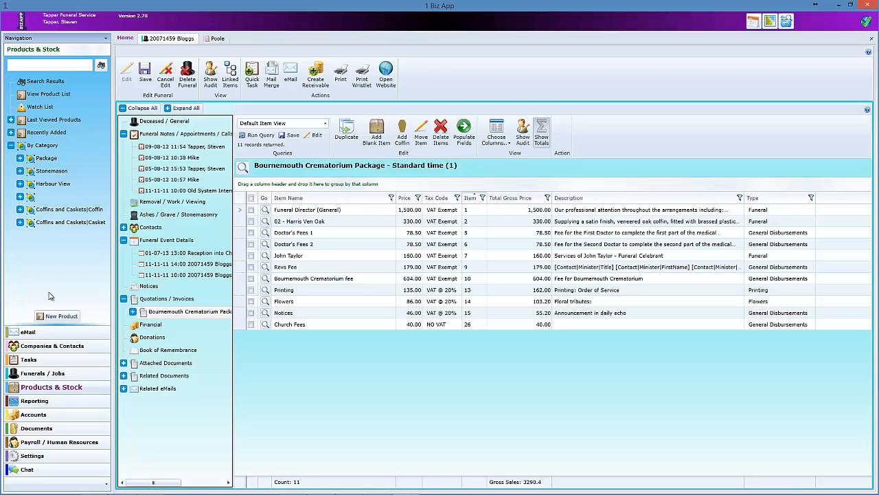
click(20, 160)
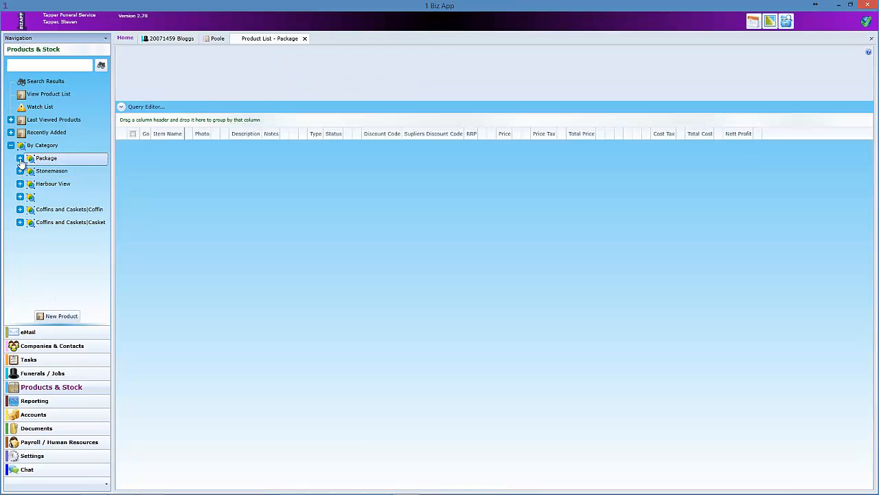
- Close the package product list and show the funeral's Quotations / Invoices
scroll(104, 180, down, 1)
scroll(105, 180, down, 3)
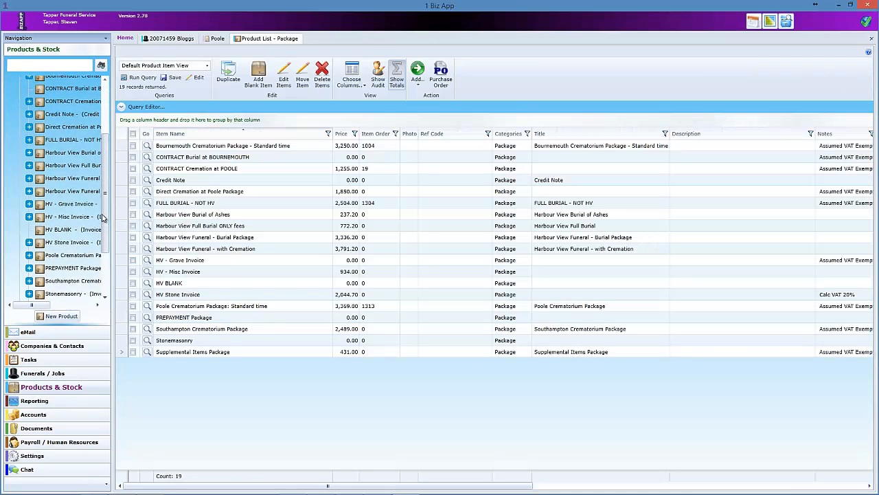
click(872, 38)
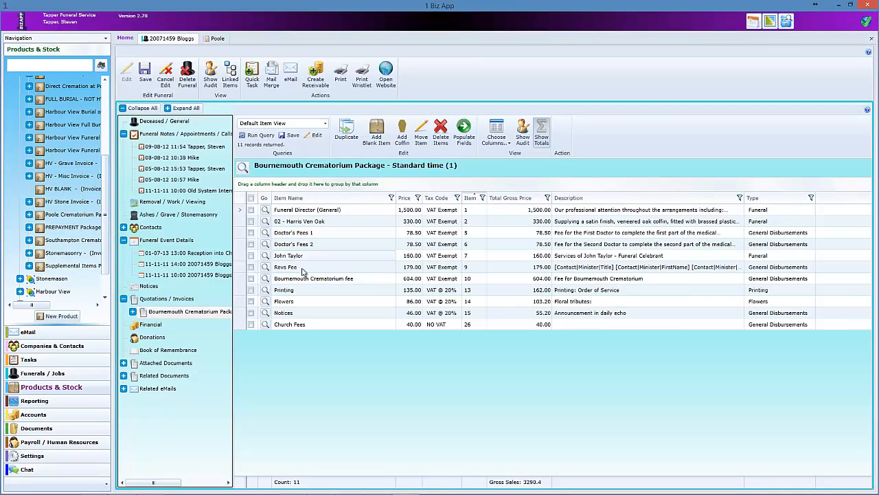
click(154, 302)
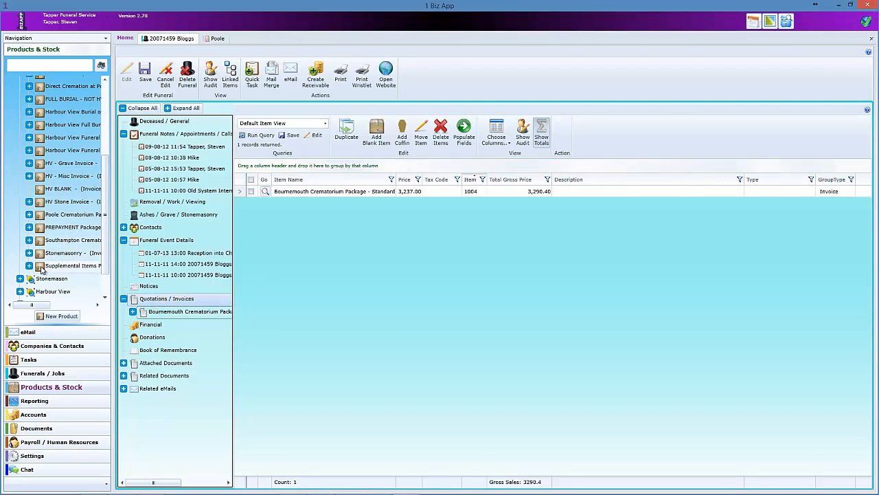
- Add the Supplemental Items Package, then delete the Misc, Pacemaker, Catering, Notices and DVD items
drag(43, 267, 332, 276)
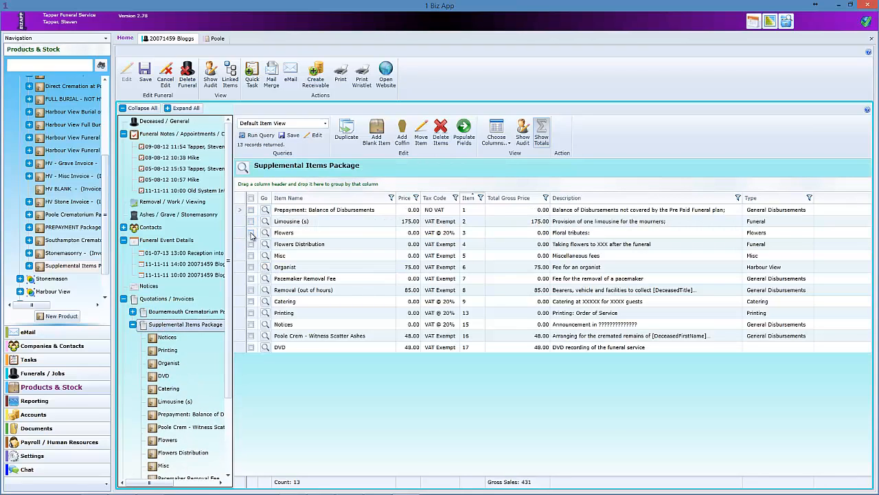
click(251, 255)
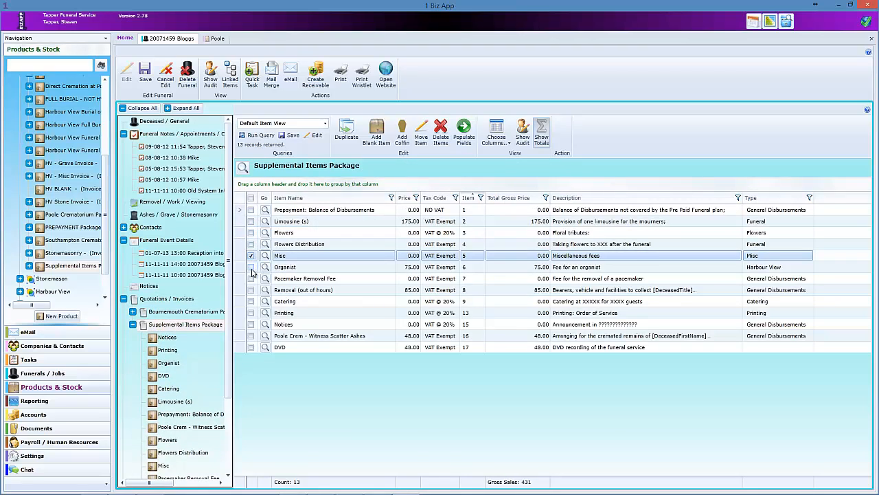
click(251, 278)
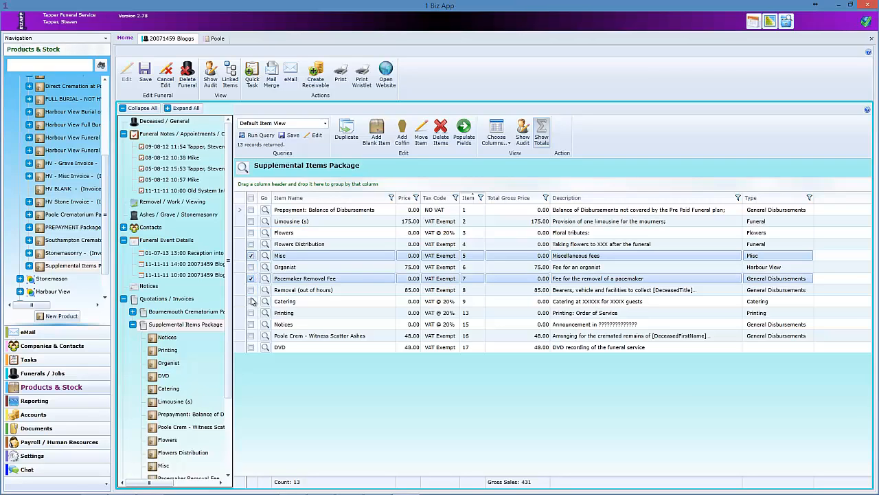
click(251, 301)
click(251, 325)
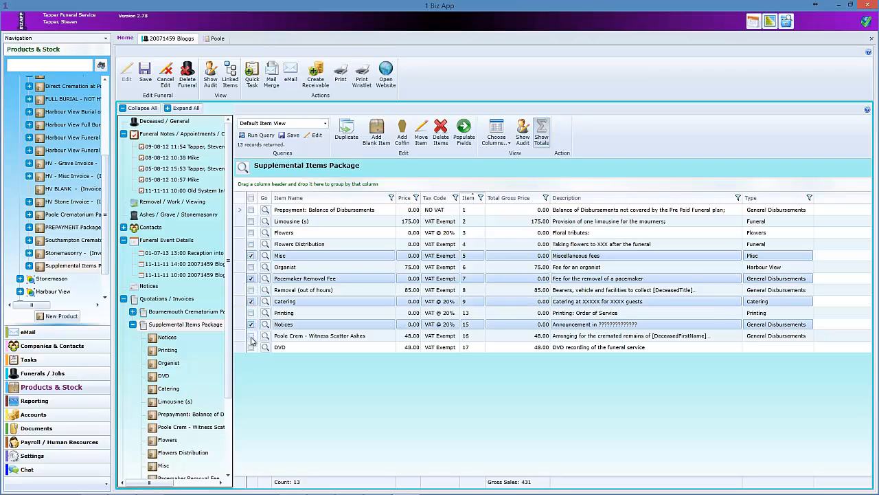
click(250, 347)
click(440, 131)
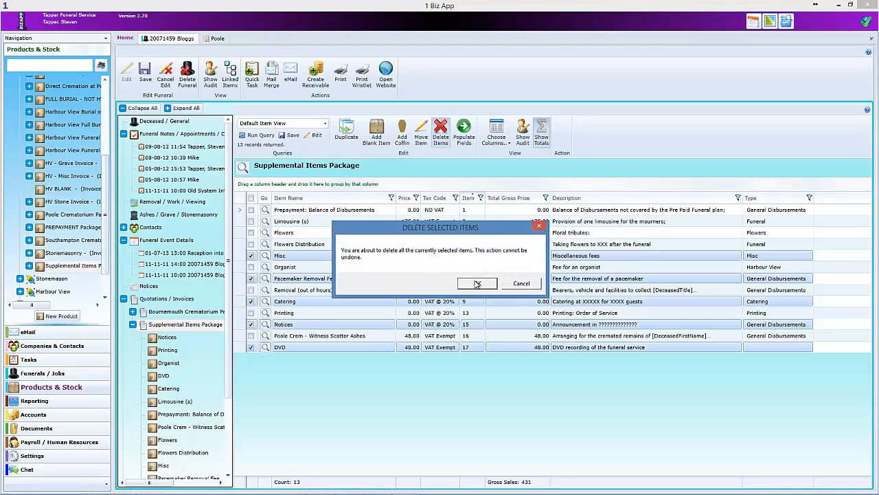
click(476, 288)
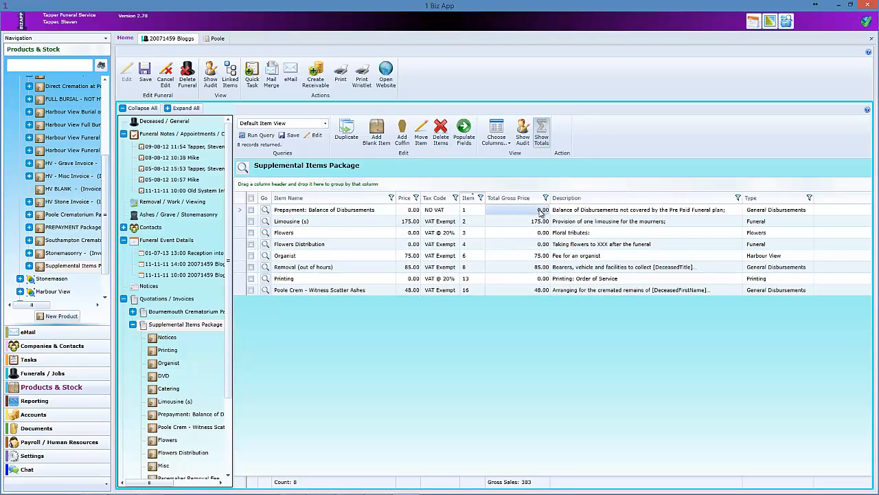
- Set prices: disbursements balance 55.00, Flowers 456.00, Flowers Distribution 25.00, Printing 89.00
click(416, 210)
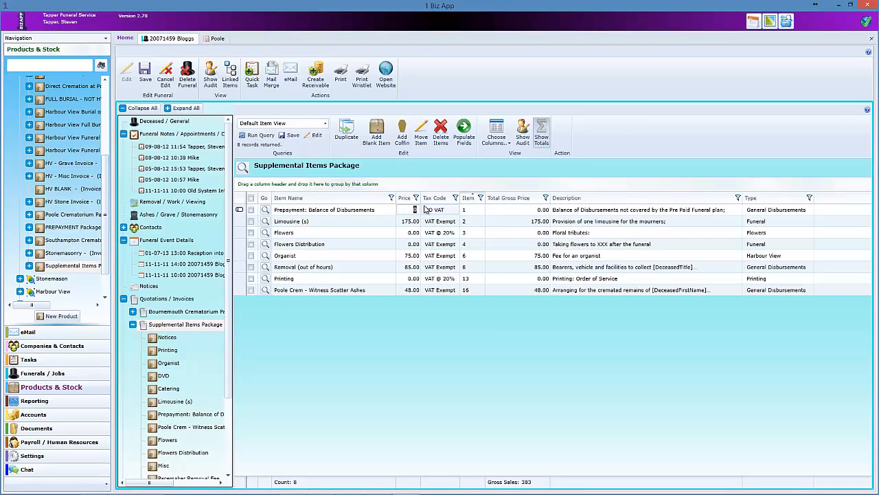
text(55)
key(Down)
key(Down)
text(456)
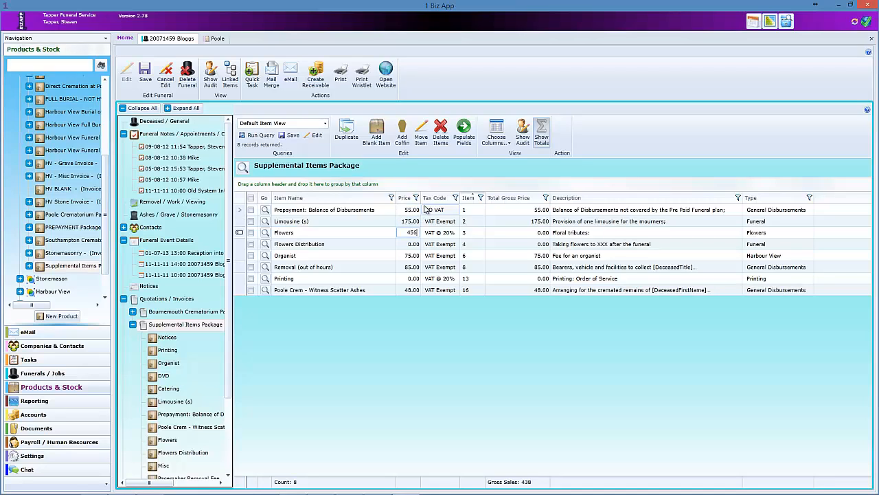
key(Down)
text(25)
key(Down)
key(Down)
key(Down)
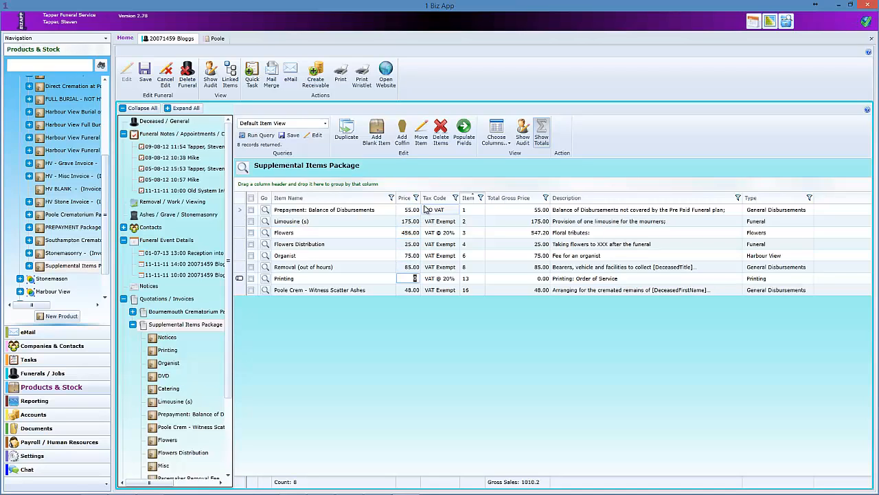
text(89)
key(Down)
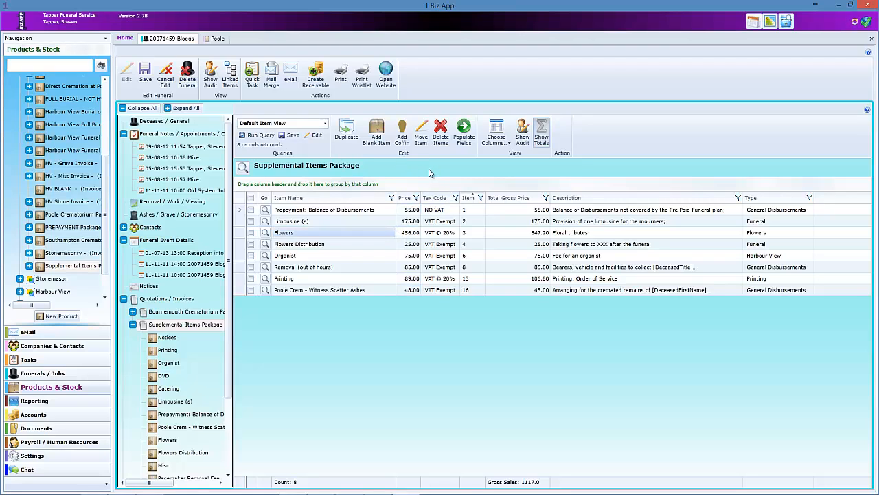
- Select all eight items and fill the deceased's details into their descriptions
click(465, 130)
click(483, 279)
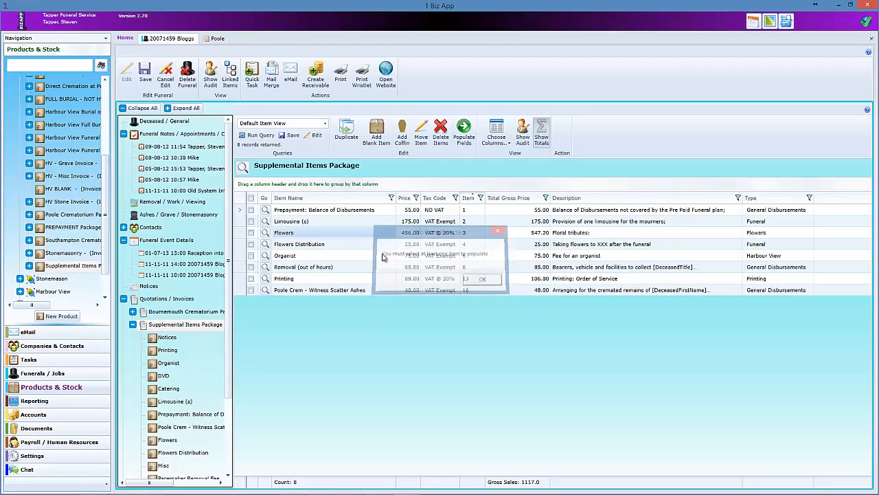
click(251, 197)
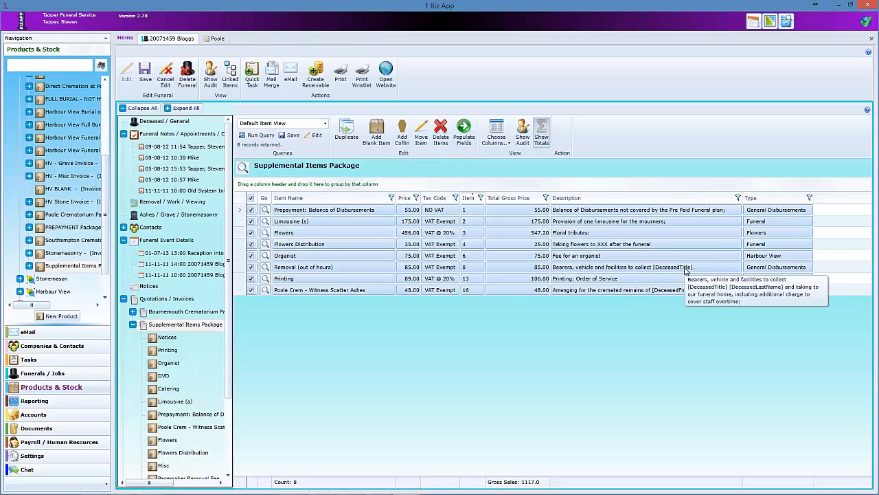
click(464, 132)
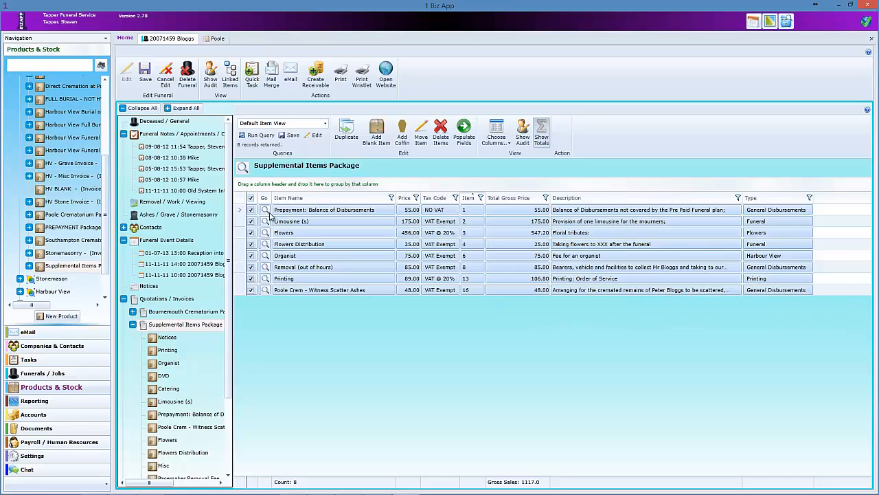
click(251, 197)
click(272, 75)
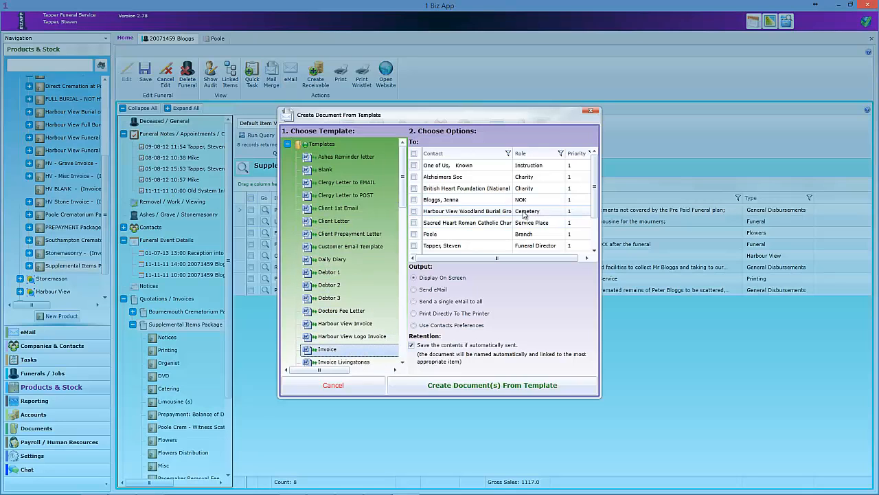
- Generate Invoice 11.docx from the Invoice template, review its 1,117.00 total, then close it
scroll(595, 218, down, 1)
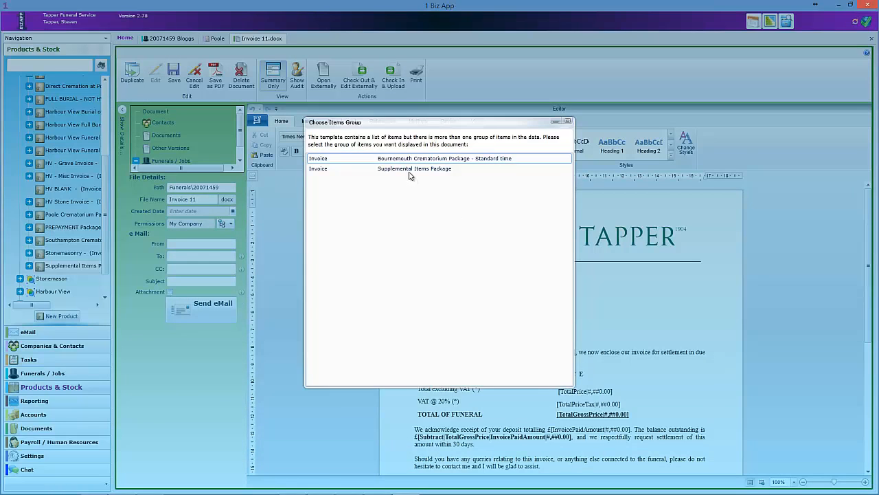
double_click(412, 175)
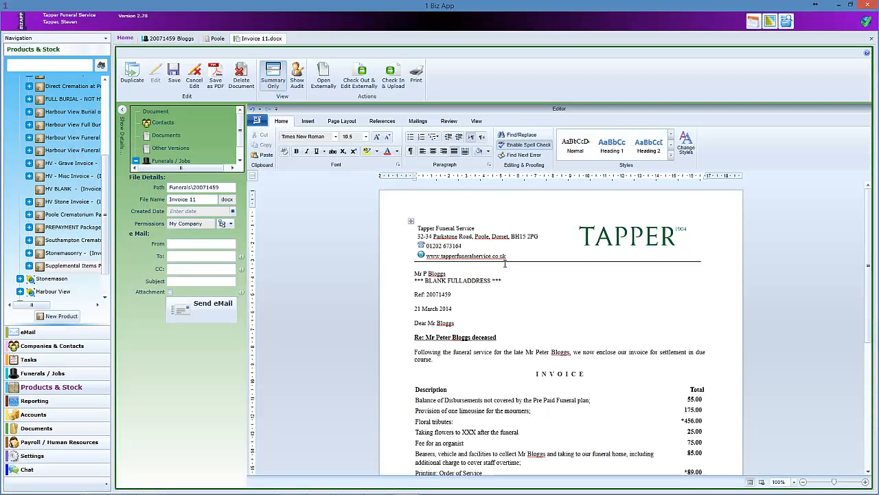
scroll(505, 263, down, 5)
scroll(505, 263, up, 4)
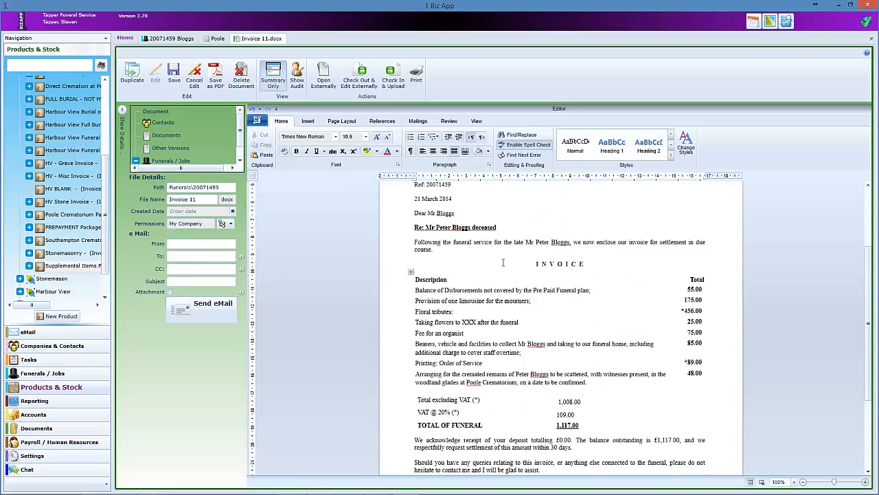
click(869, 42)
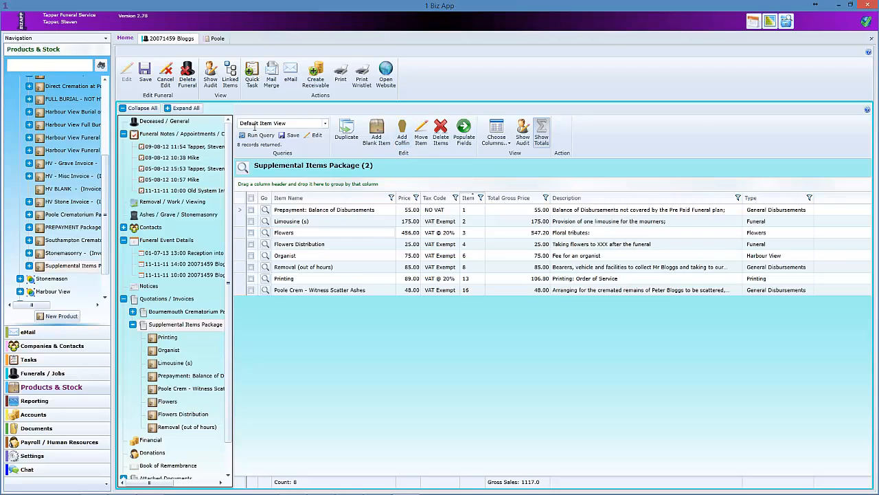
click(153, 202)
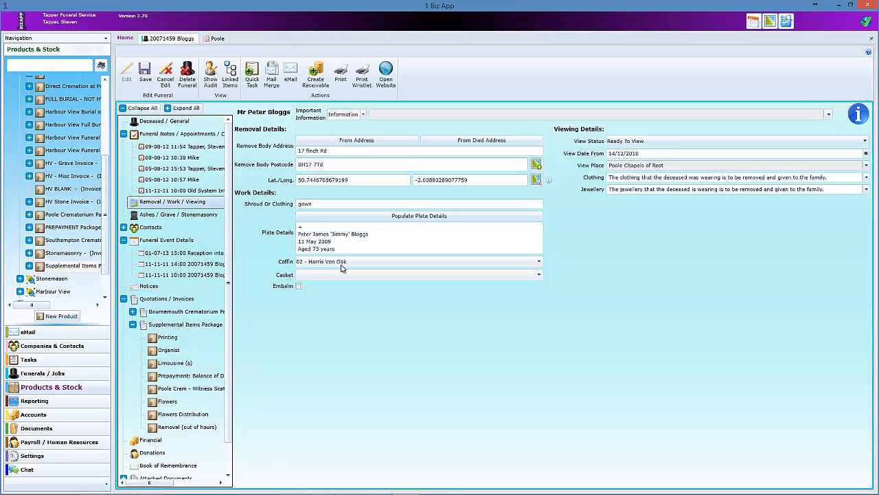
click(184, 324)
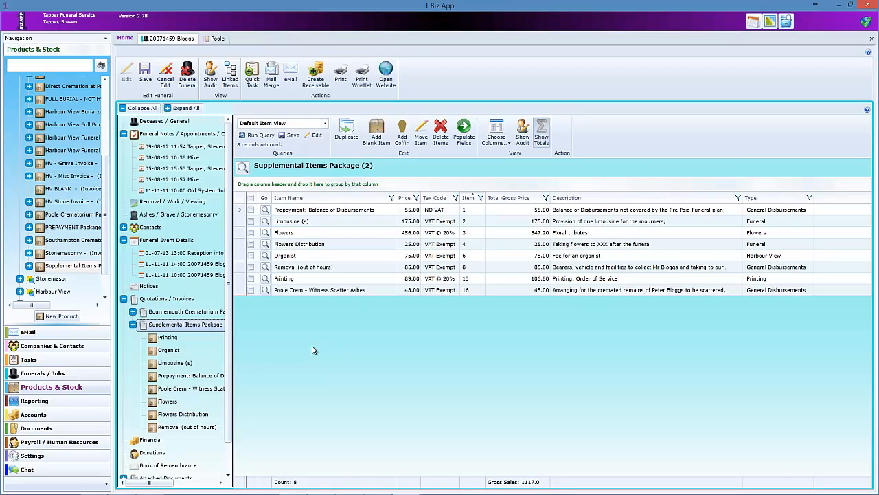
- View the deceased's public memorial page on the website, then return to the 1 Biz App record
click(386, 72)
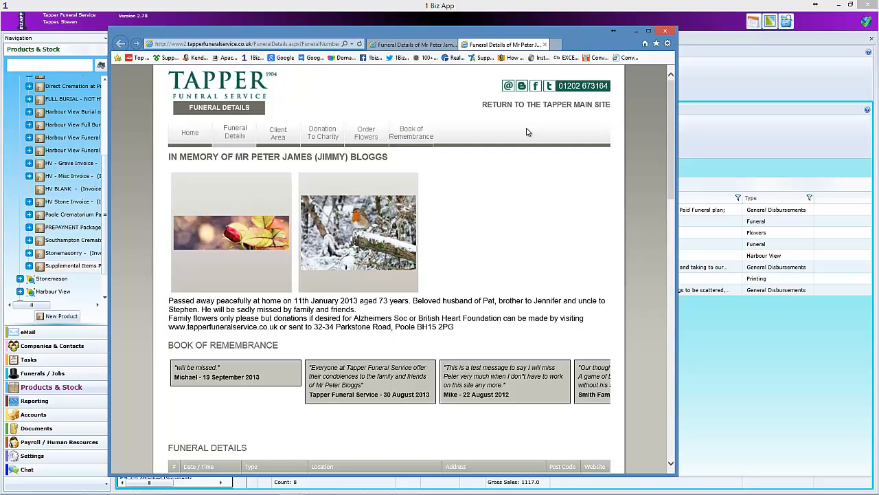
click(719, 132)
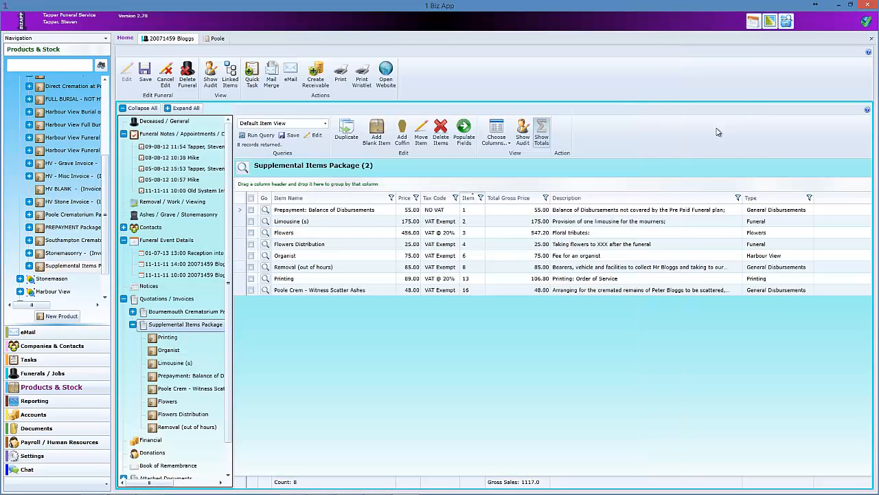
- Open the funeral's Financial Donations list and view the 24-Jan-14 and two 31-May-12 donations
click(134, 324)
click(156, 337)
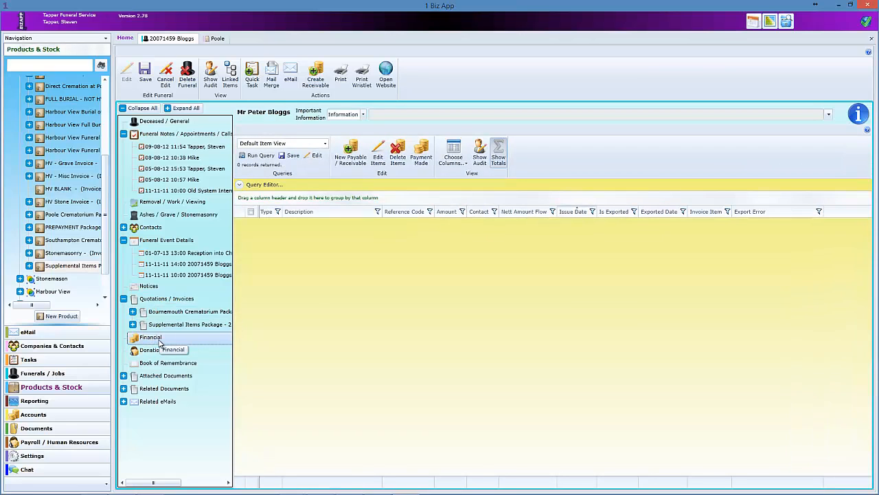
click(170, 351)
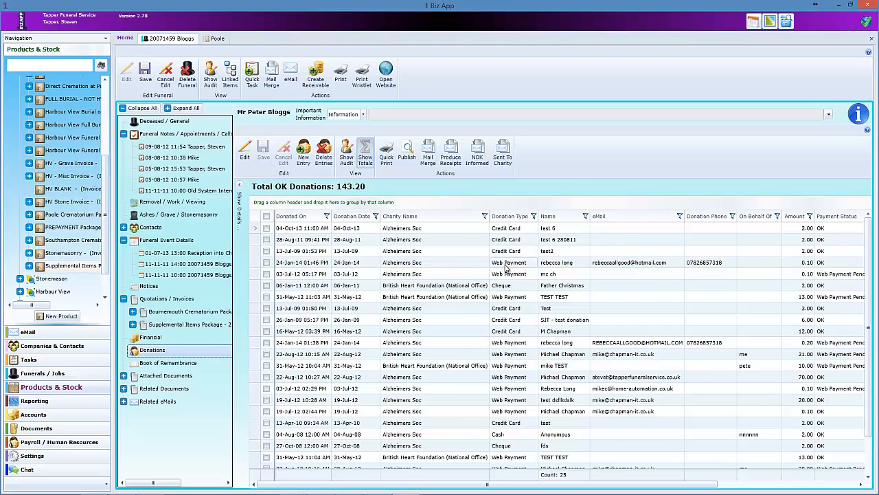
click(512, 264)
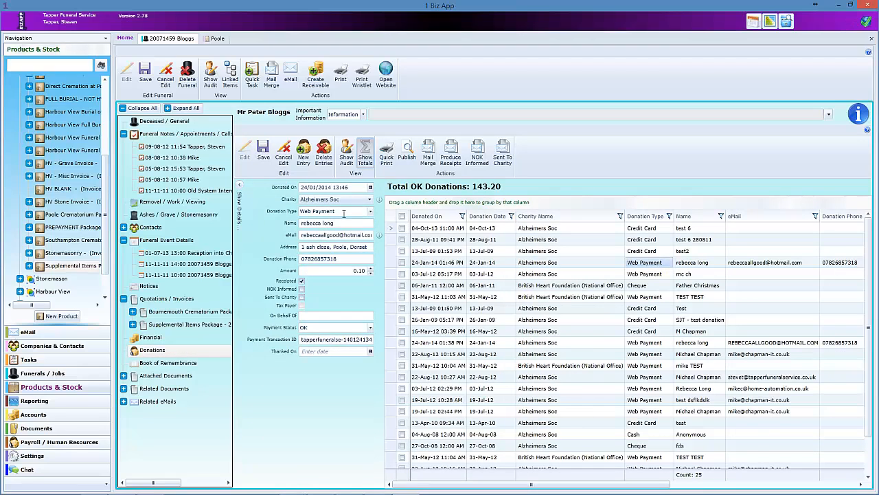
click(647, 296)
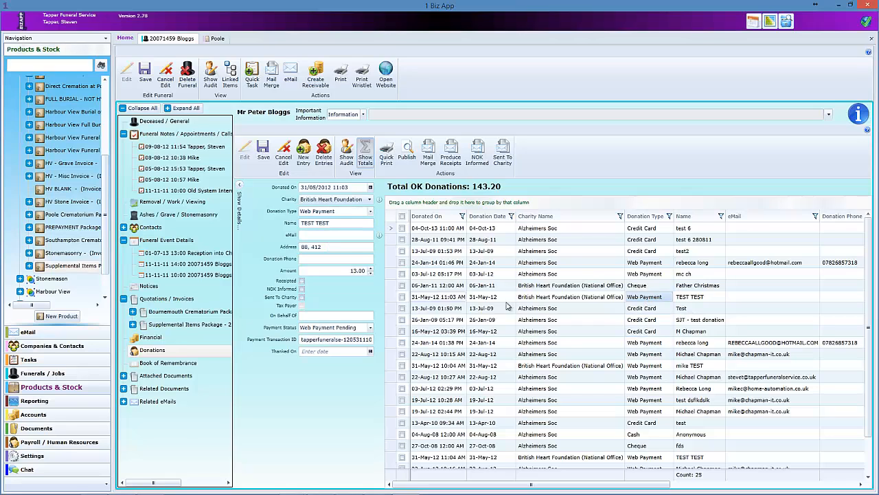
click(553, 365)
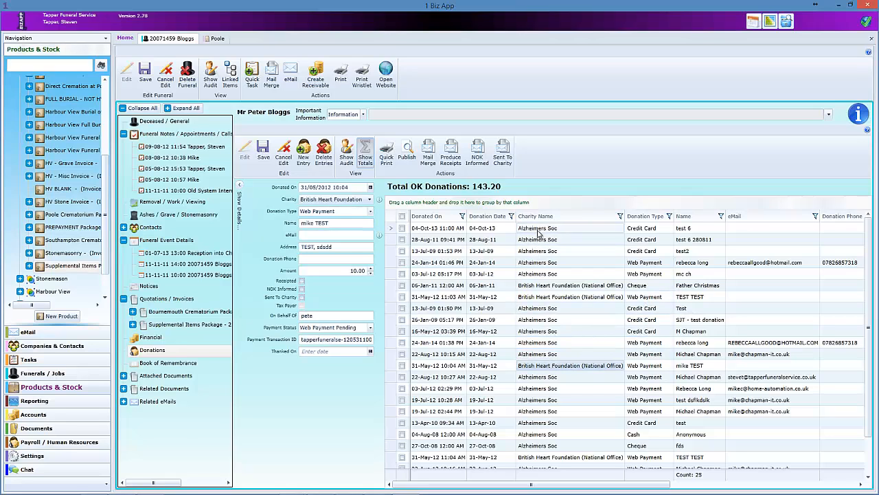
- Group the donations by charity name, expand Alzheimers Soc, then remove the grouping
drag(543, 216, 455, 202)
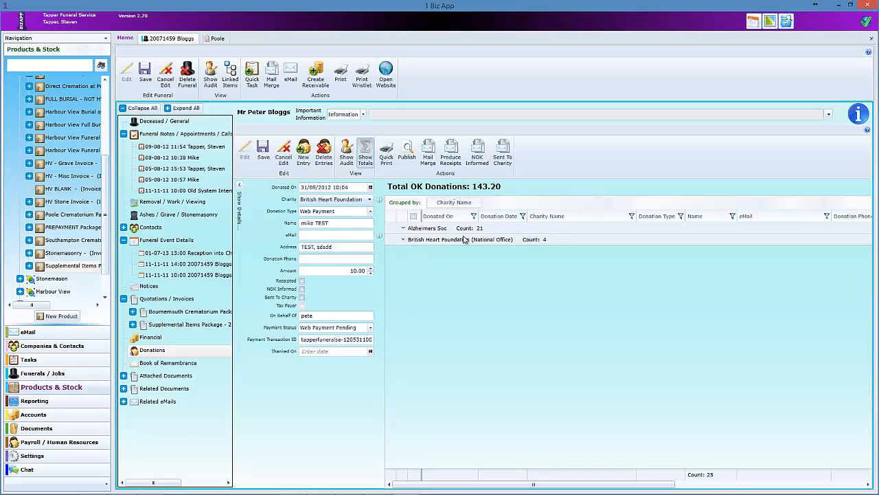
click(403, 228)
click(403, 228)
drag(454, 202, 548, 294)
- Scroll across the donation columns to review the 24-Jan-14 donation's payment details
drag(560, 484, 522, 483)
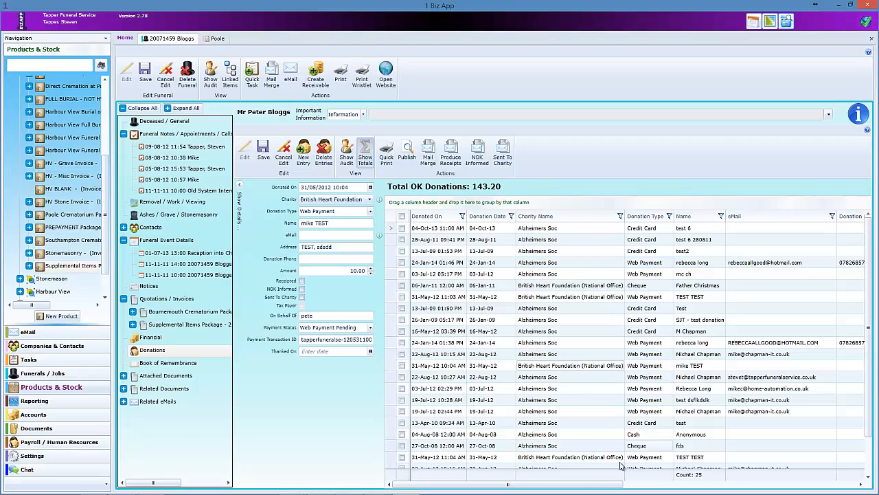
drag(572, 488, 728, 494)
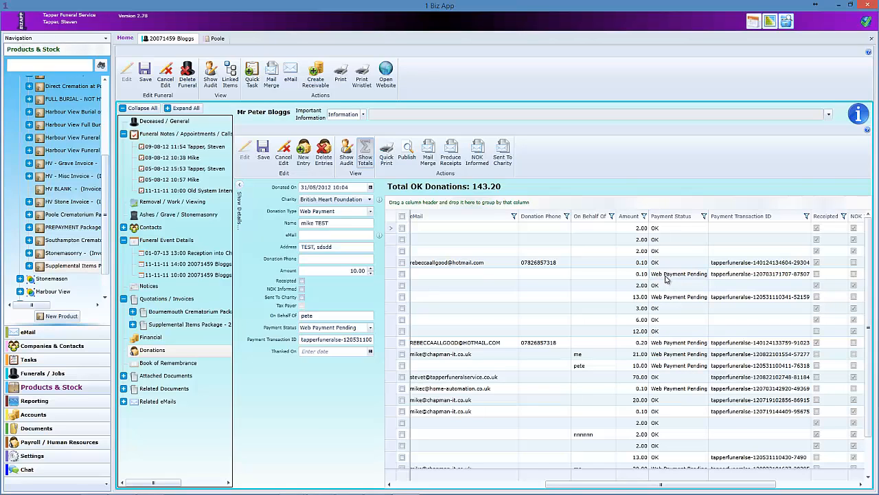
click(728, 265)
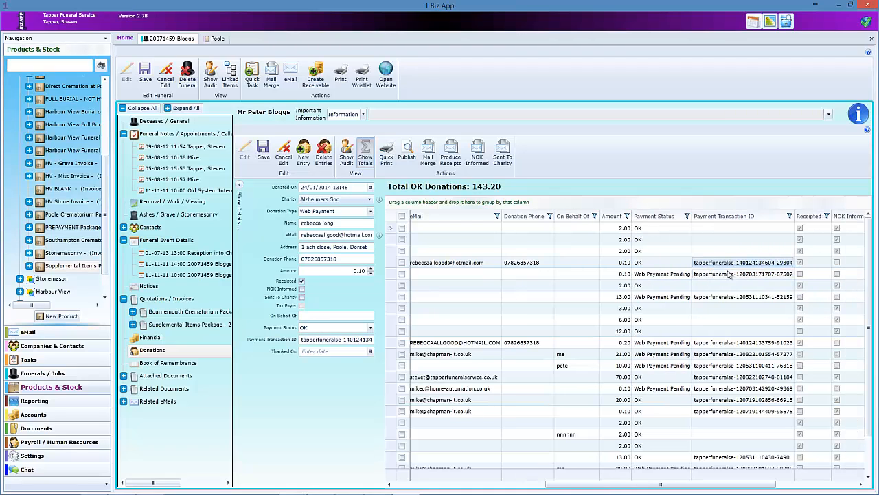
scroll(728, 397, down, 2)
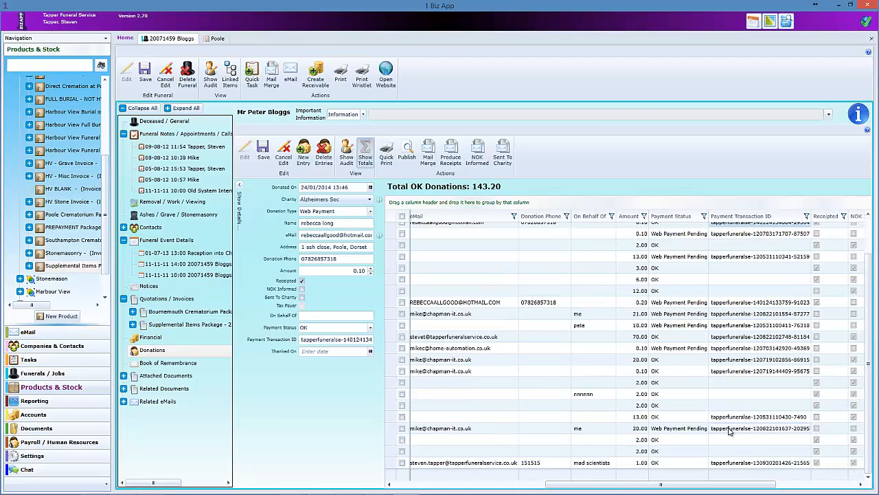
scroll(699, 353, up, 3)
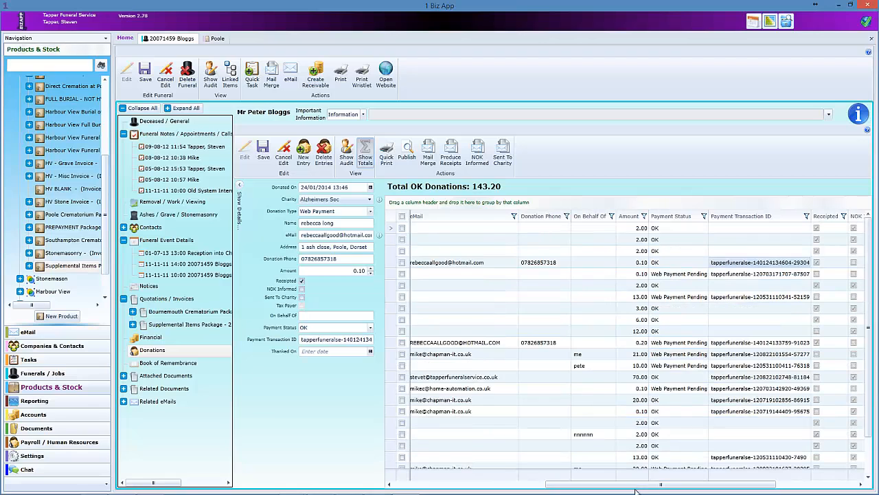
drag(564, 483, 412, 483)
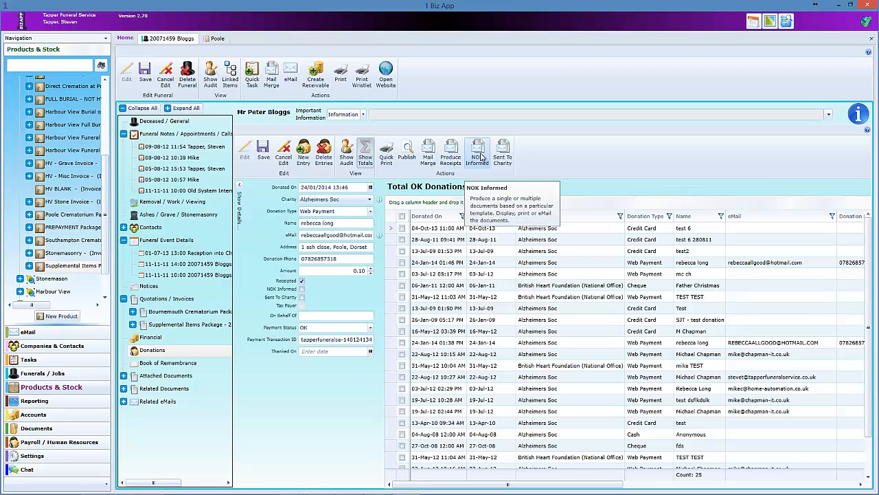
- Run NOK Informed and Send To Charity, review three donations, then open Deceased General details
click(480, 156)
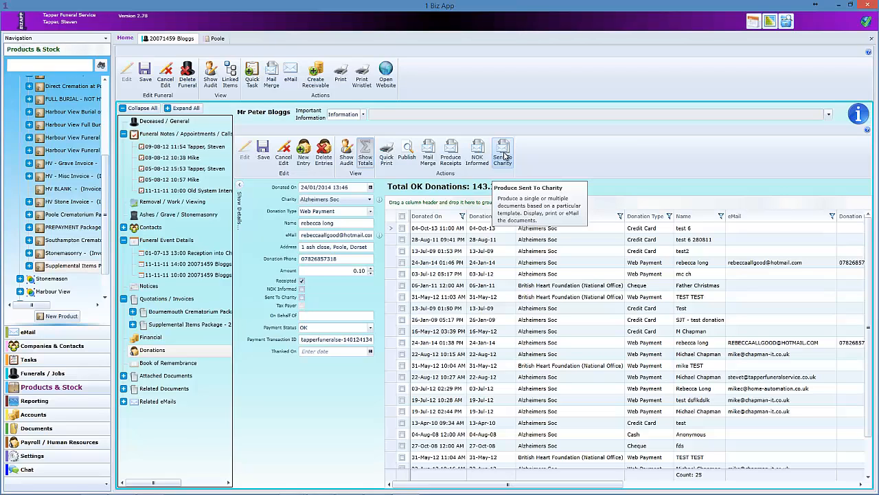
click(504, 157)
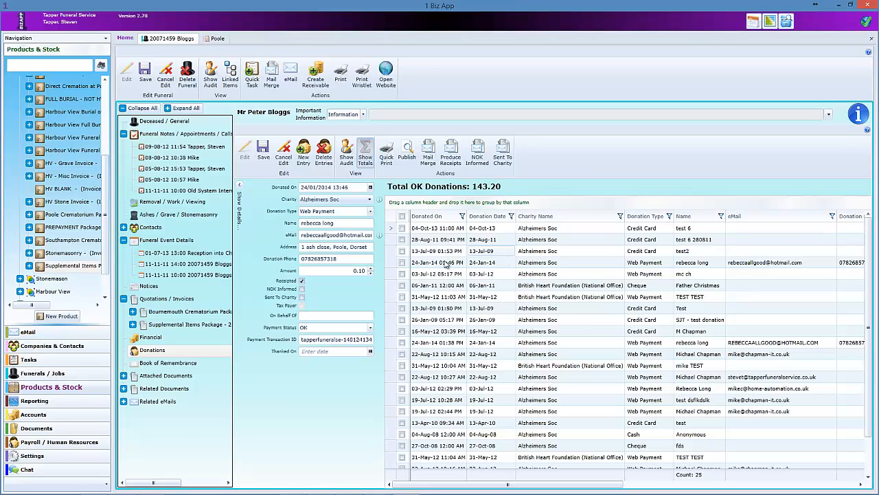
click(539, 274)
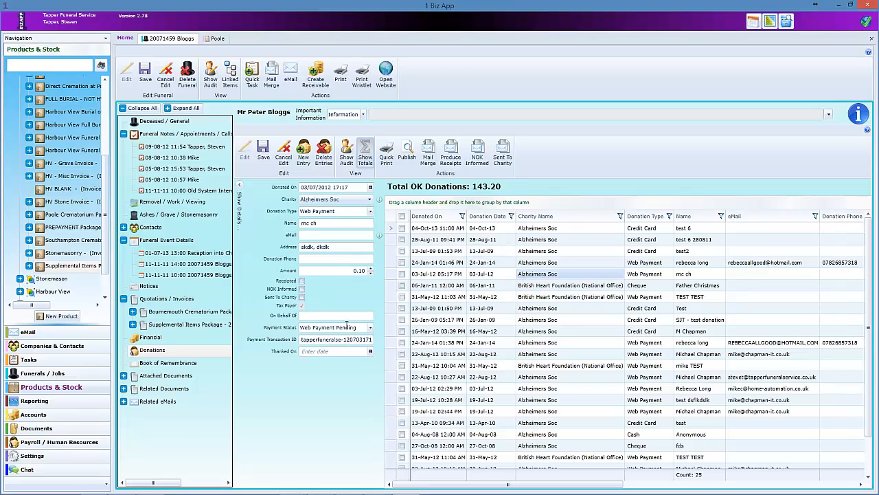
click(549, 297)
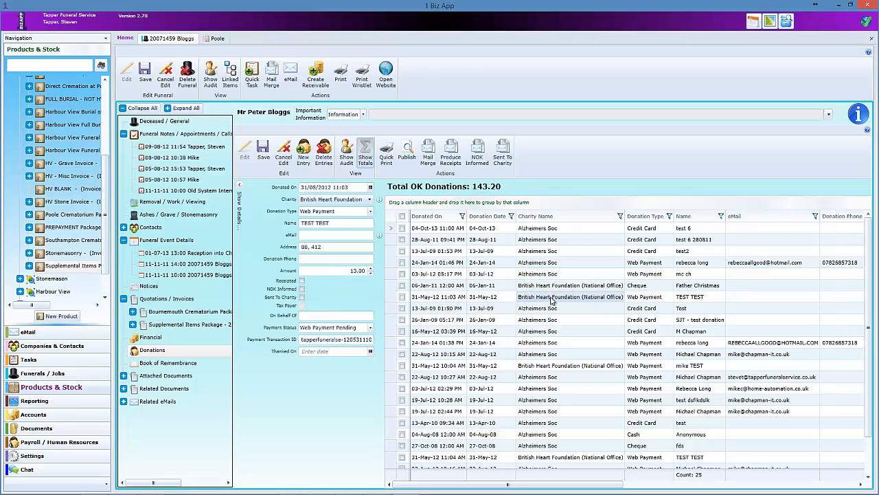
click(550, 320)
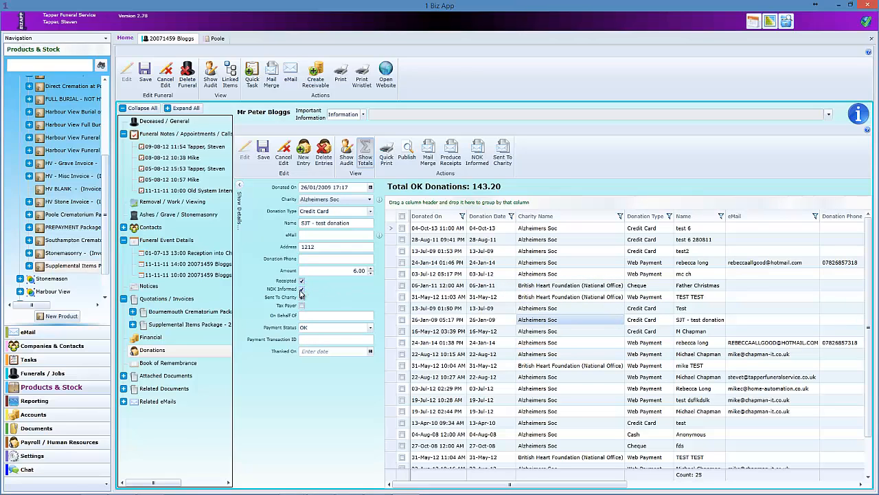
click(169, 121)
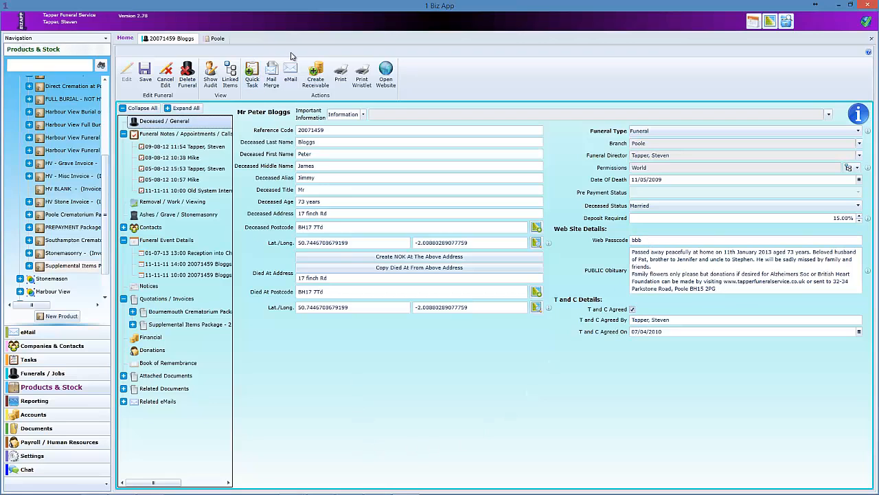
- Log into the funeral website's Client Area with the web passcode to see charity donation totals
mouse_move(193, 491)
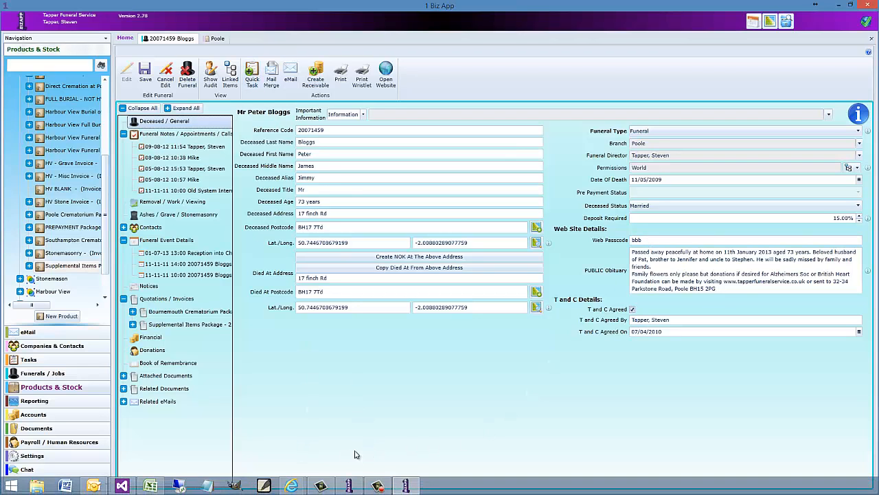
mouse_move(292, 486)
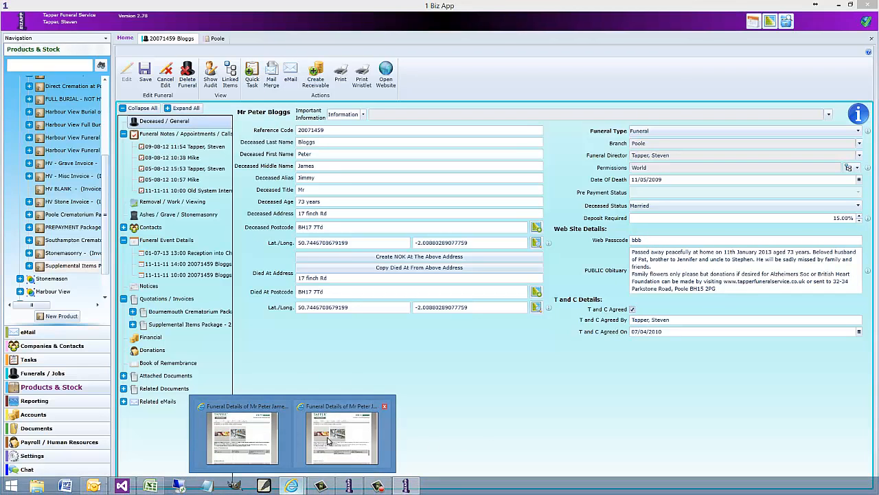
click(331, 441)
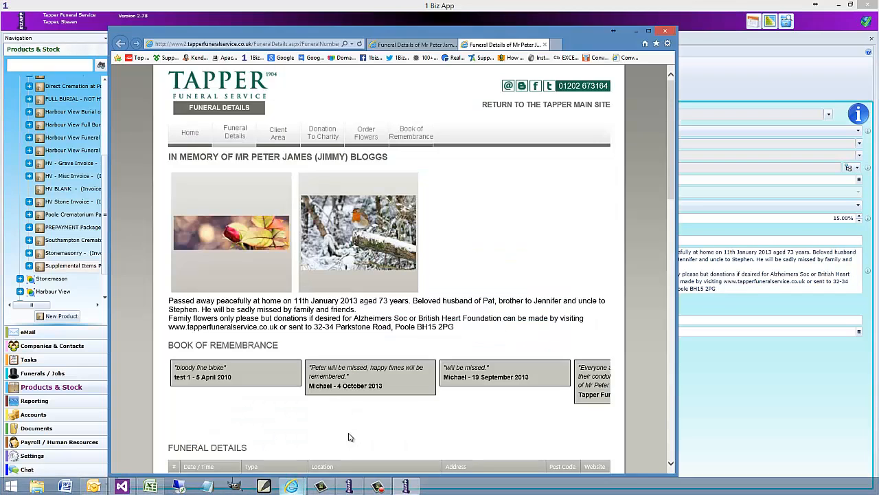
click(279, 134)
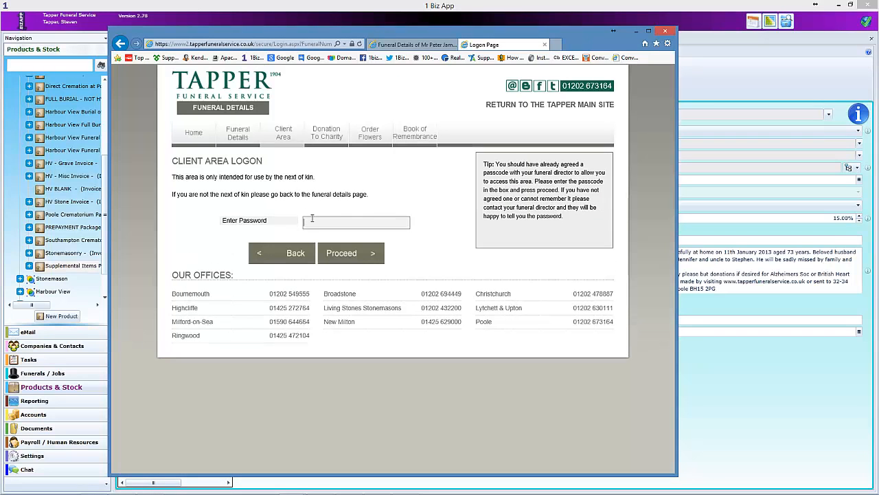
click(336, 256)
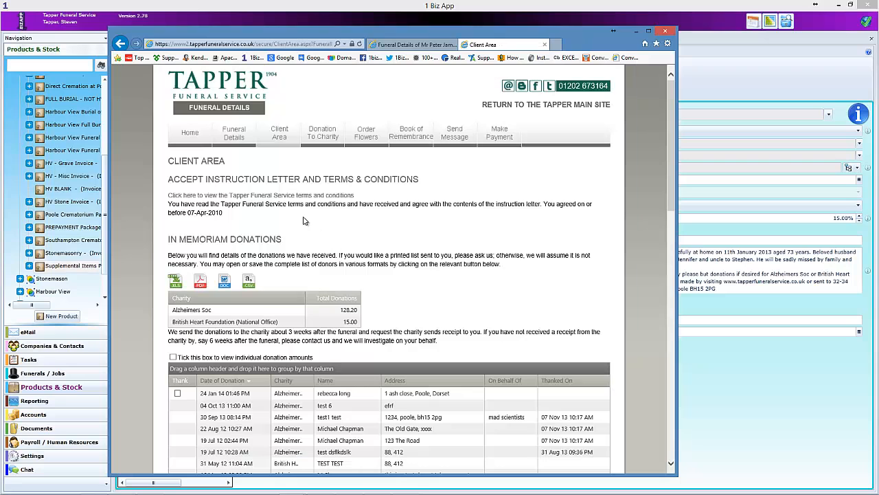
scroll(305, 220, down, 2)
scroll(196, 175, up, 2)
- Return to the record and move from T and C Agreed By to the 07/04/2010 agreed date
click(703, 229)
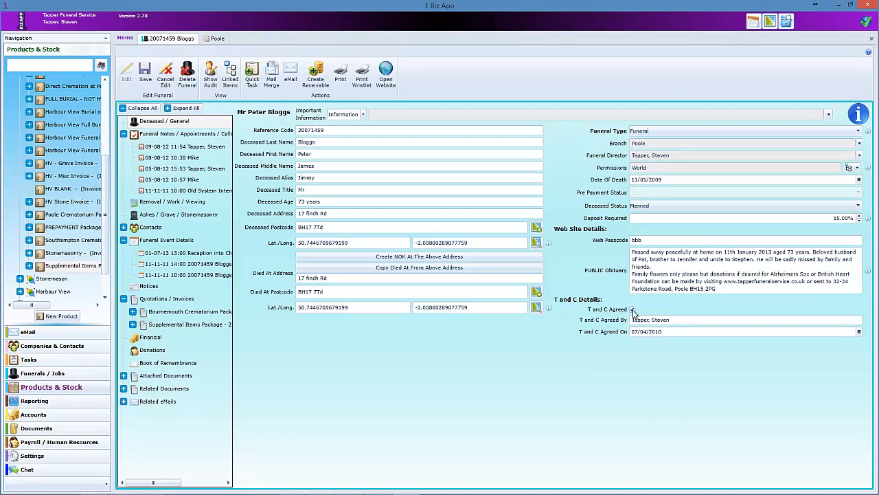
drag(684, 319, 612, 320)
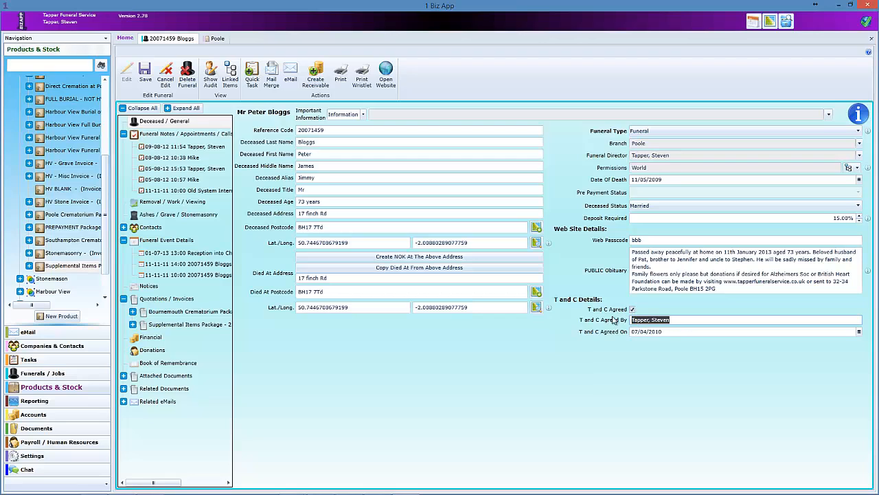
key(Tab)
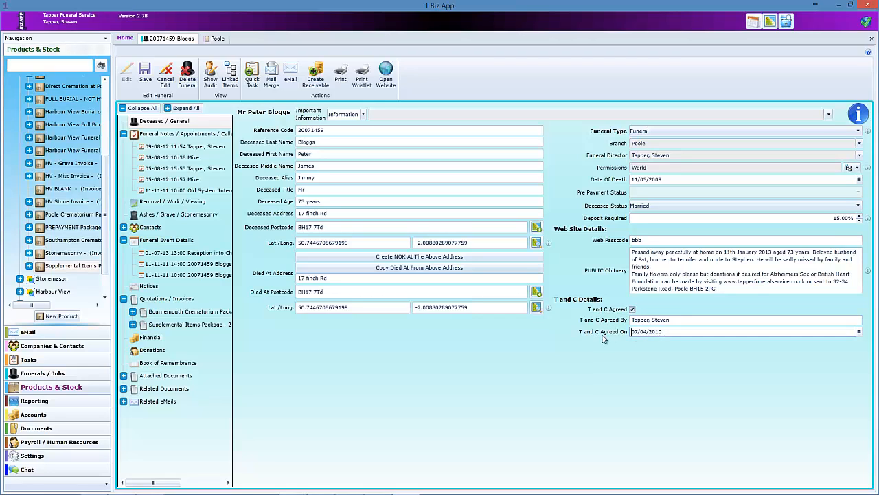
- In the Client Area's In Memoriam Donations, tick Thank on the newest donation
mouse_move(266, 486)
mouse_move(293, 486)
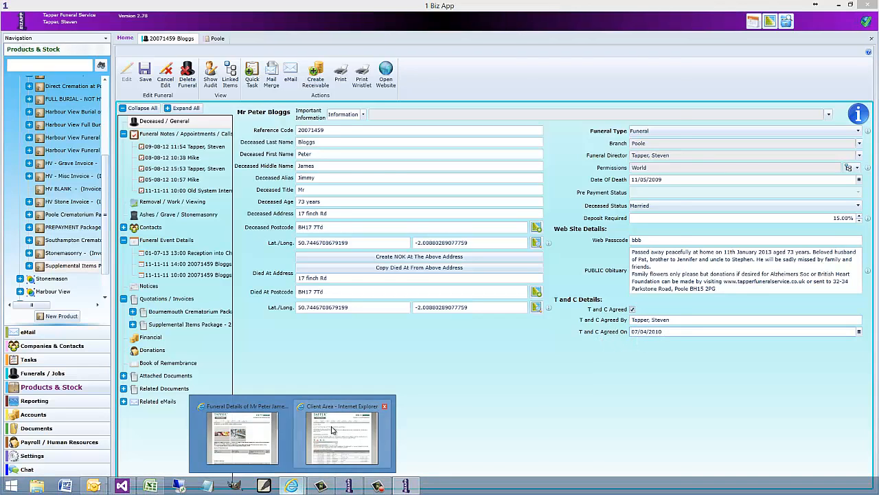
click(347, 433)
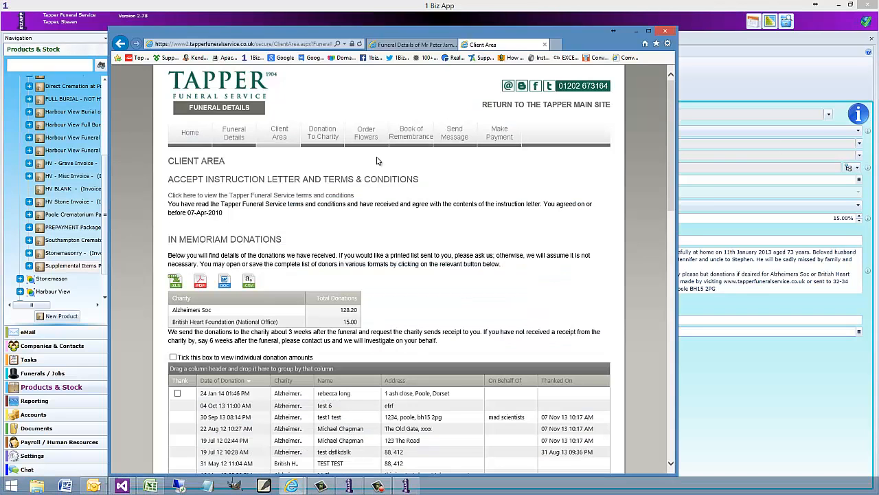
triple_click(241, 246)
scroll(300, 237, down, 2)
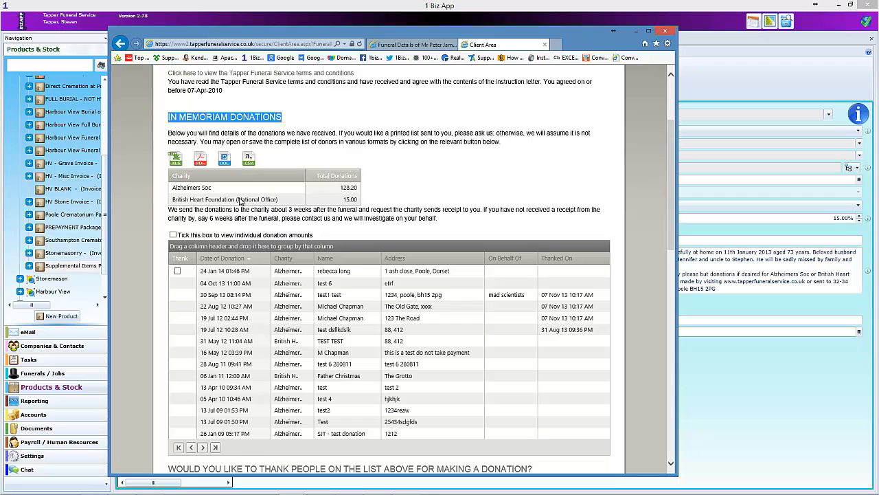
scroll(218, 173, down, 2)
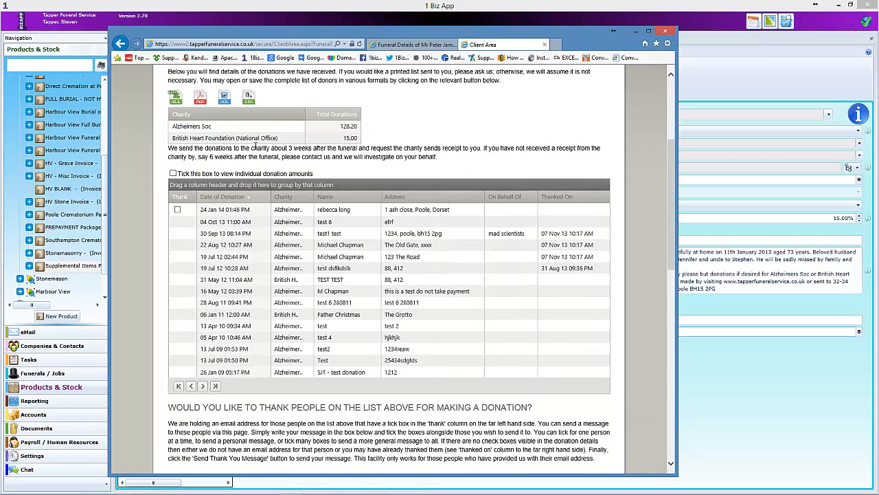
click(178, 210)
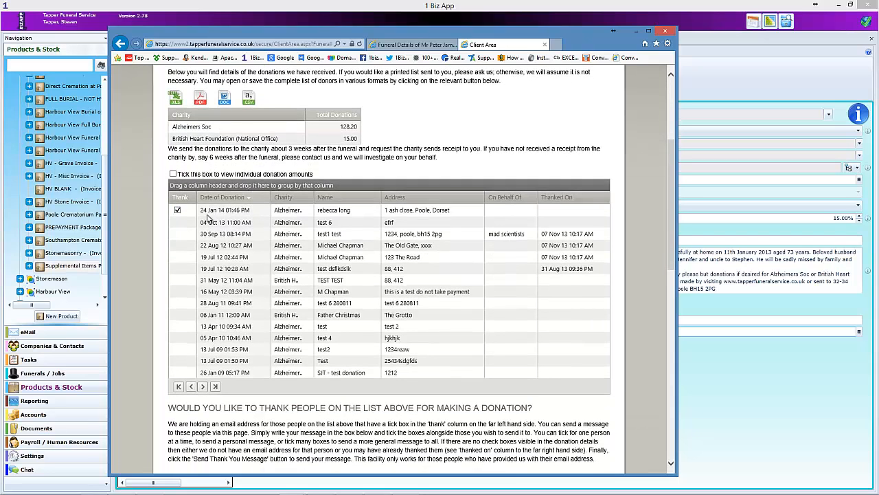
- Tick the box to view individual donation amounts and scroll through the donations list
scroll(261, 313, down, 6)
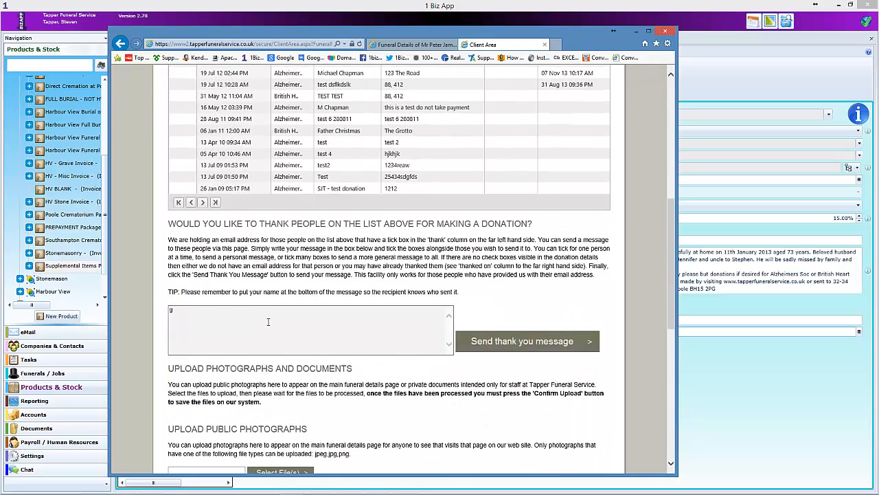
scroll(536, 350, up, 6)
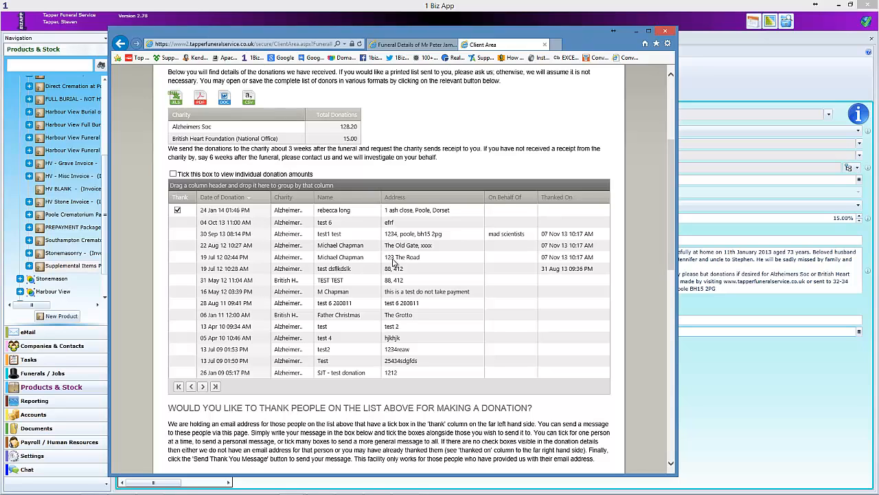
click(173, 173)
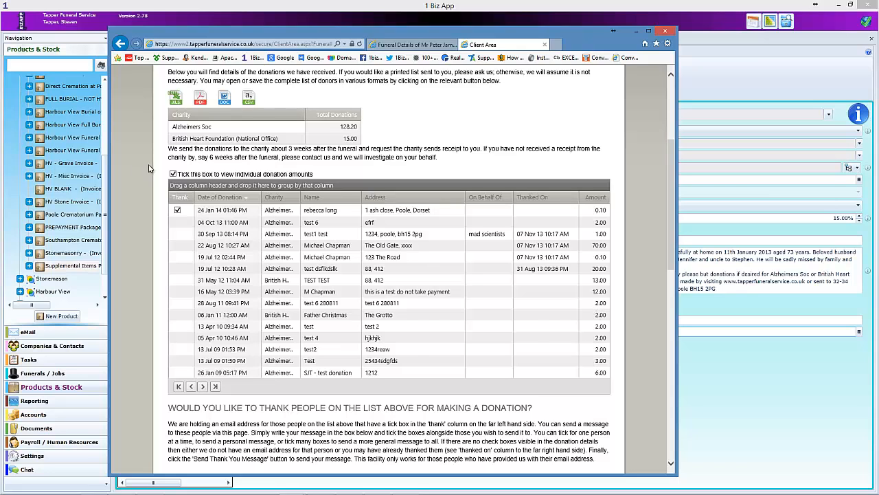
click(174, 174)
scroll(396, 304, down, 1)
scroll(396, 305, down, 2)
scroll(395, 304, up, 3)
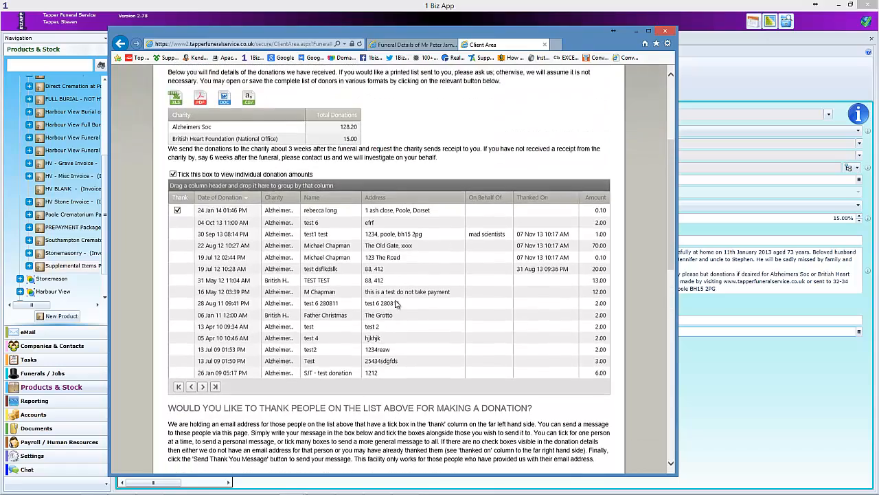
scroll(396, 305, down, 6)
drag(166, 246, 354, 264)
scroll(352, 275, down, 1)
scroll(350, 284, down, 2)
- Scroll through the Client Area's Upload, Messages, Documents and Bereavement Register sections
click(236, 184)
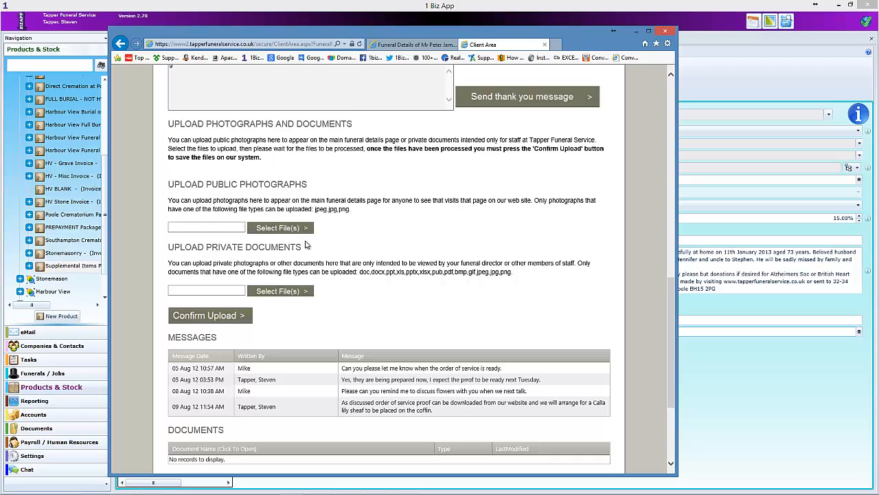
scroll(305, 246, down, 2)
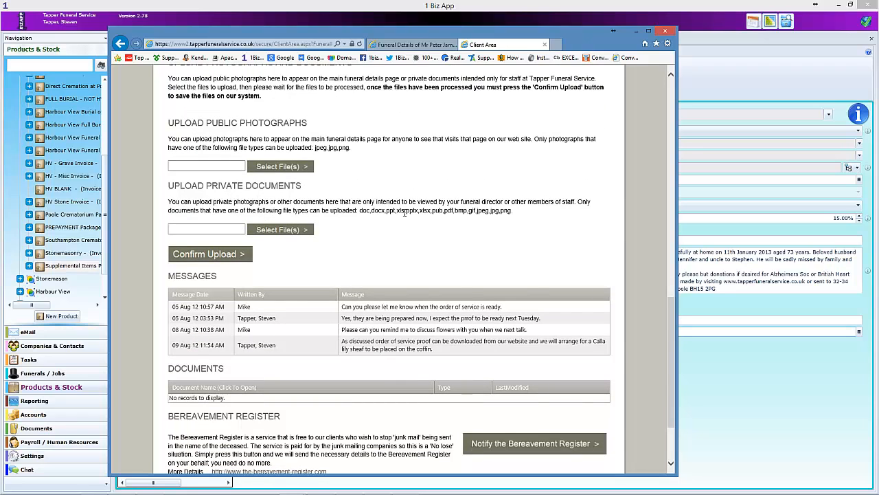
scroll(406, 213, down, 3)
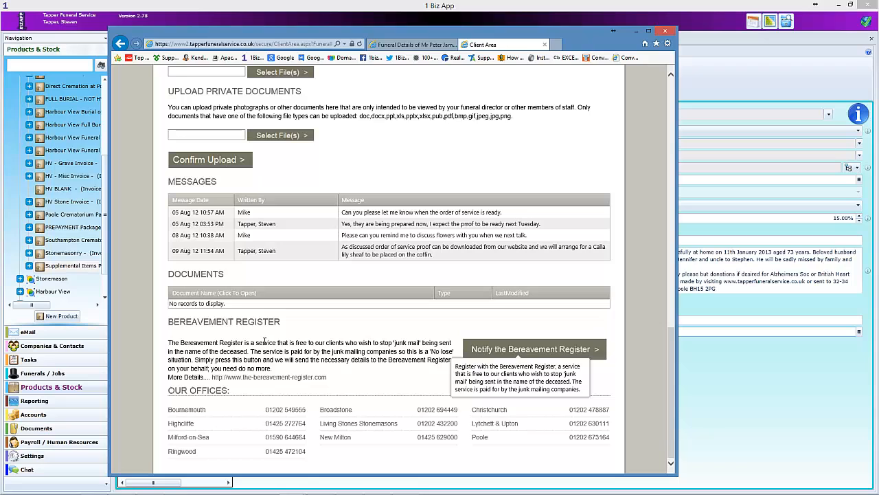
scroll(264, 343, up, 1)
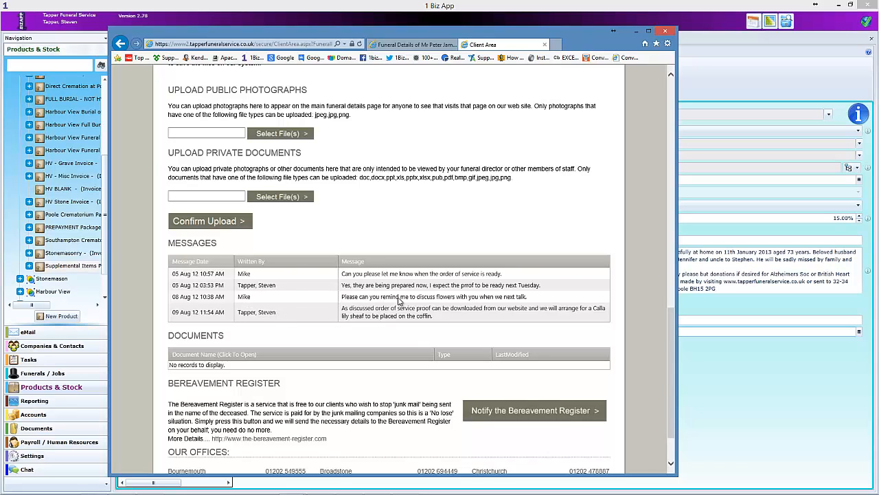
scroll(399, 304, up, 1)
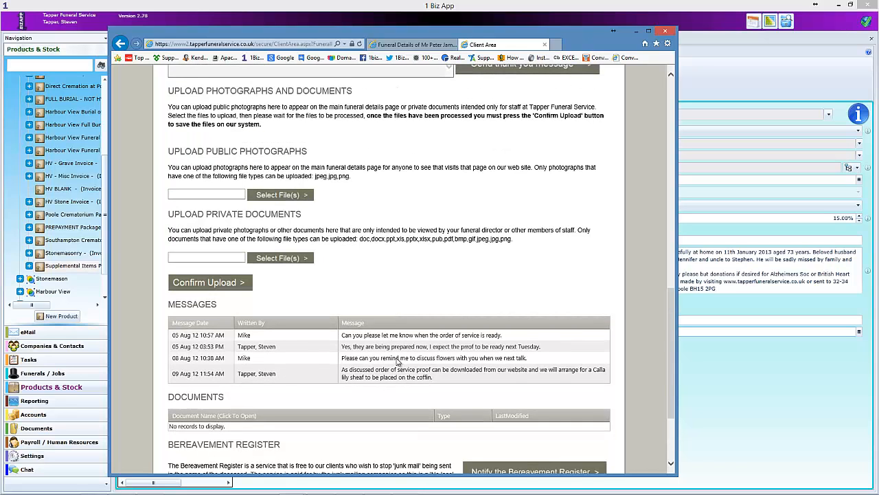
scroll(399, 358, up, 1)
scroll(398, 358, up, 1)
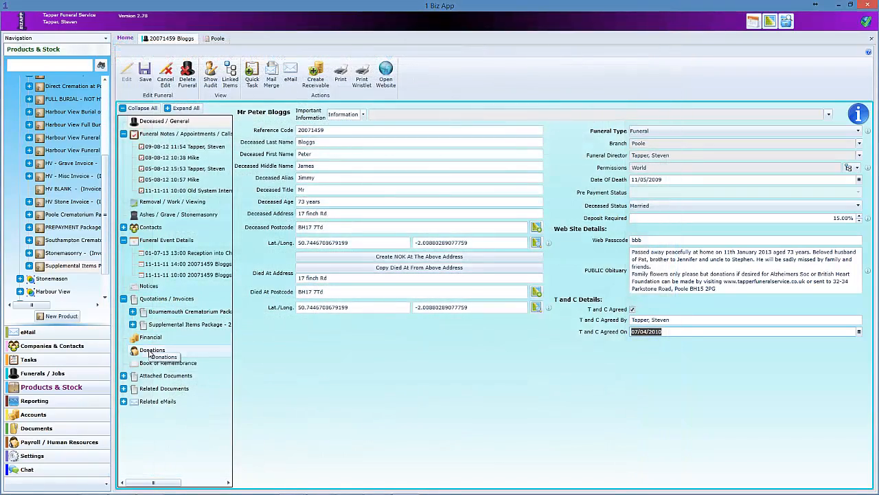
- Open the Book of Remembrance and tick the 19-Sep-13, 13-Apr-10 and 22-Aug-12 entries
click(171, 365)
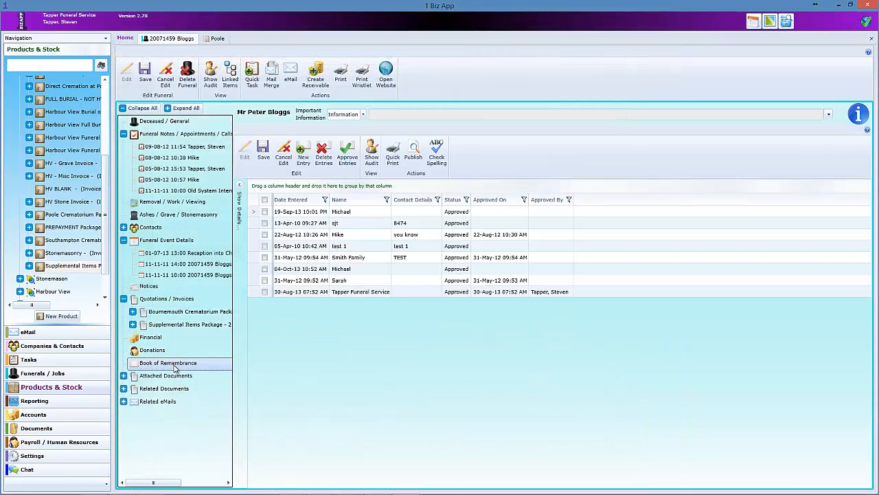
click(265, 212)
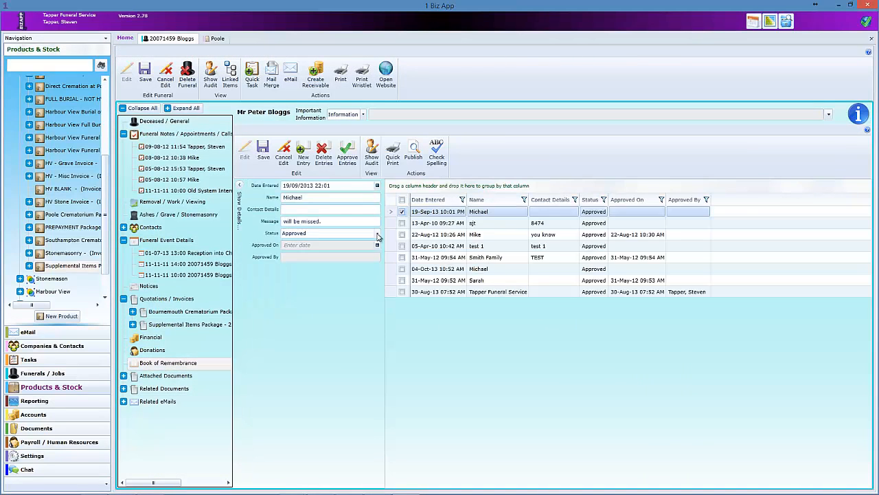
click(402, 223)
click(402, 234)
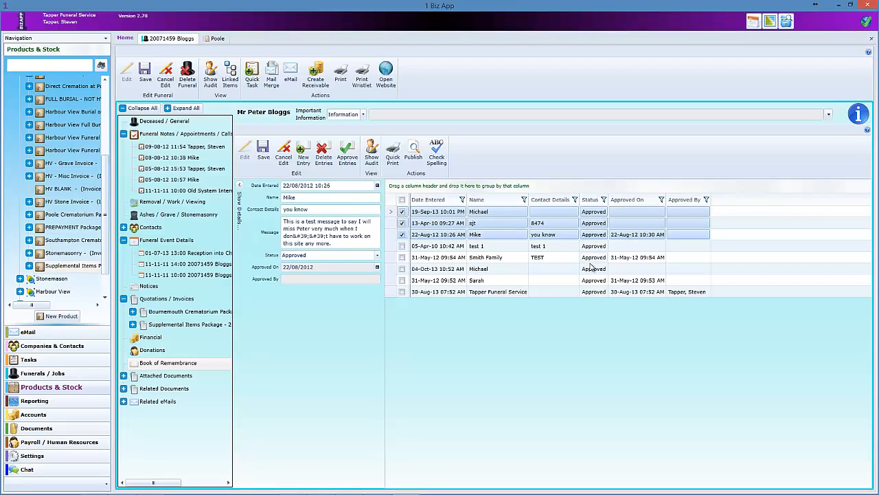
click(585, 246)
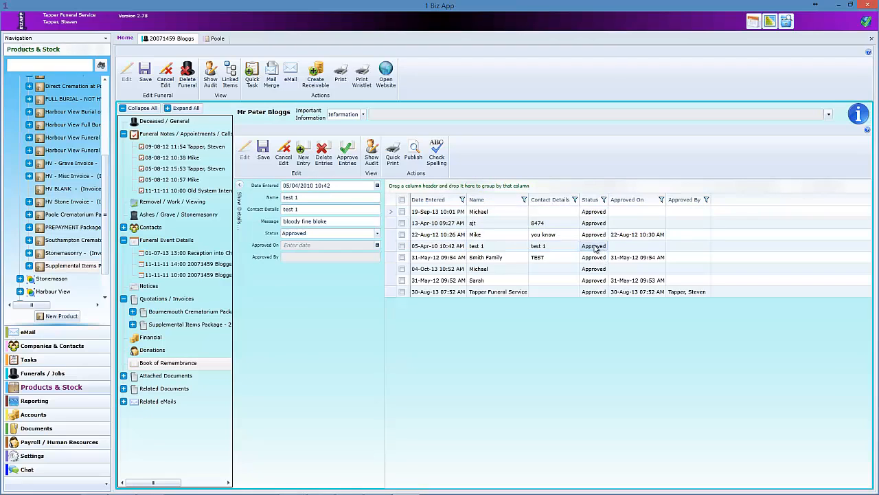
click(377, 233)
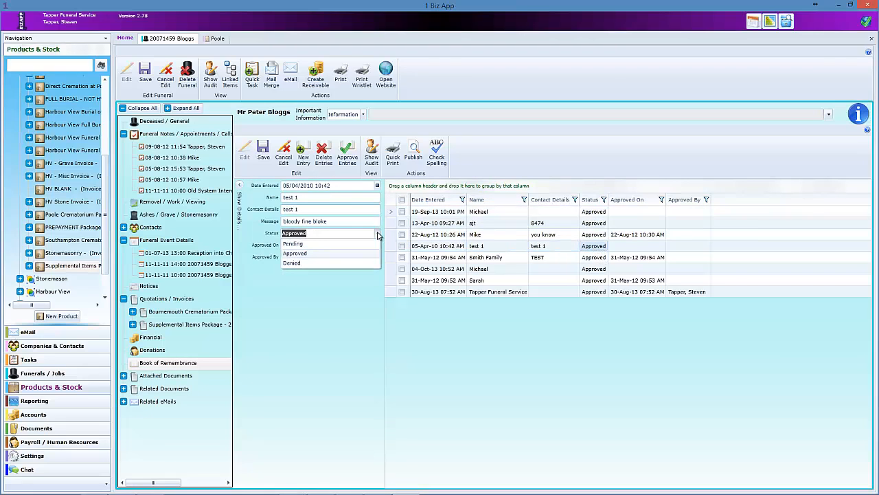
click(553, 234)
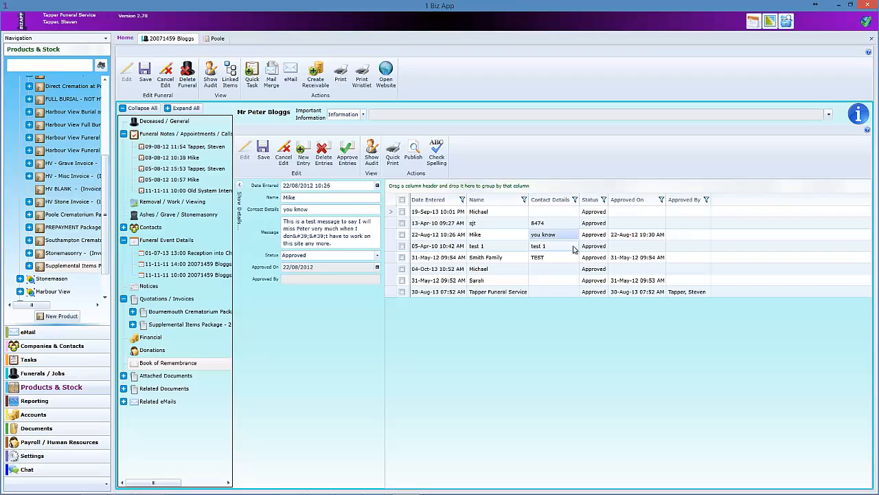
- Re-tick those three entries and approve them with Approve Entries
click(402, 212)
click(402, 222)
click(402, 234)
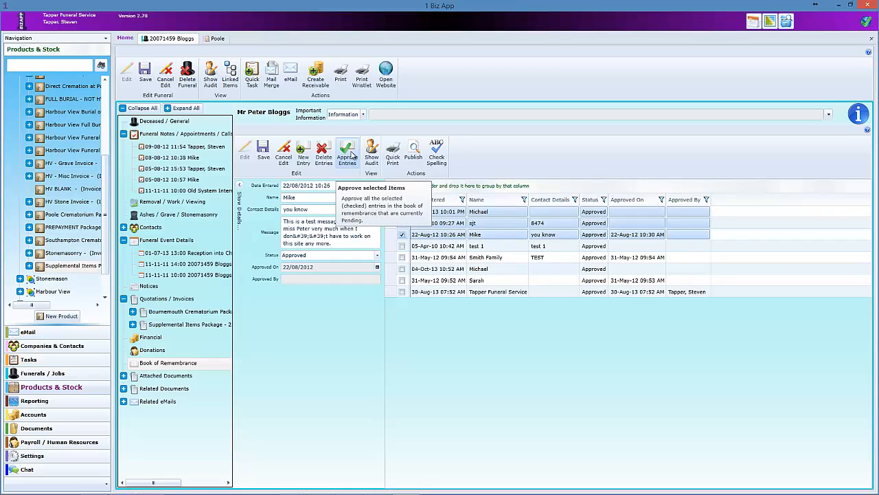
click(349, 152)
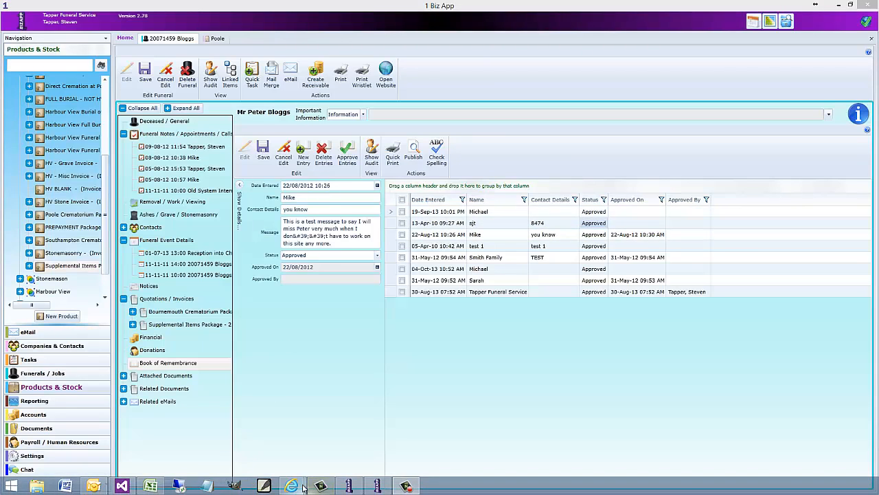
mouse_move(292, 485)
click(333, 435)
- Scroll through the approved Book of Remembrance cards on Funeral Details, then open the blank entry form
click(242, 433)
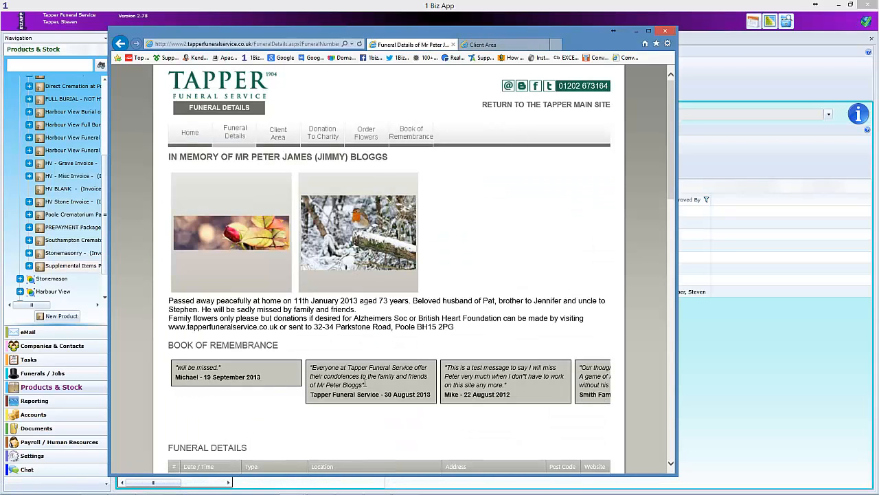
drag(474, 377, 438, 372)
click(513, 377)
scroll(543, 399, down, 3)
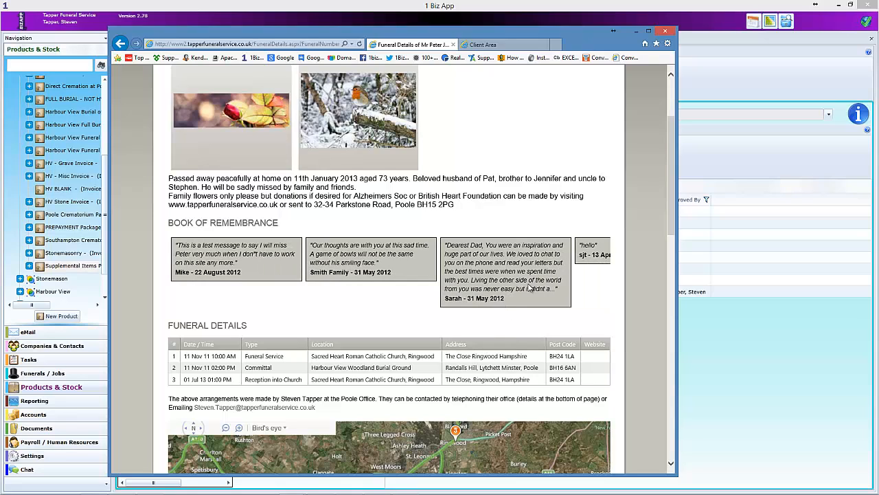
mouse_move(498, 281)
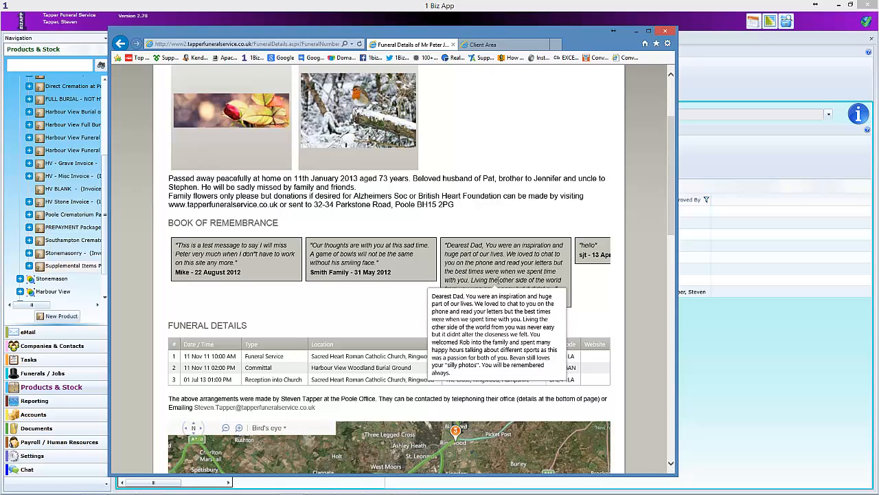
scroll(481, 157, up, 3)
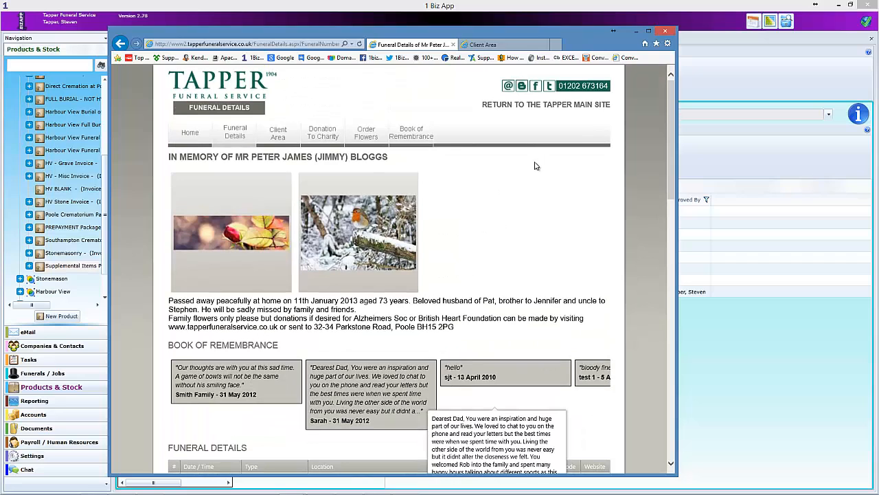
click(358, 143)
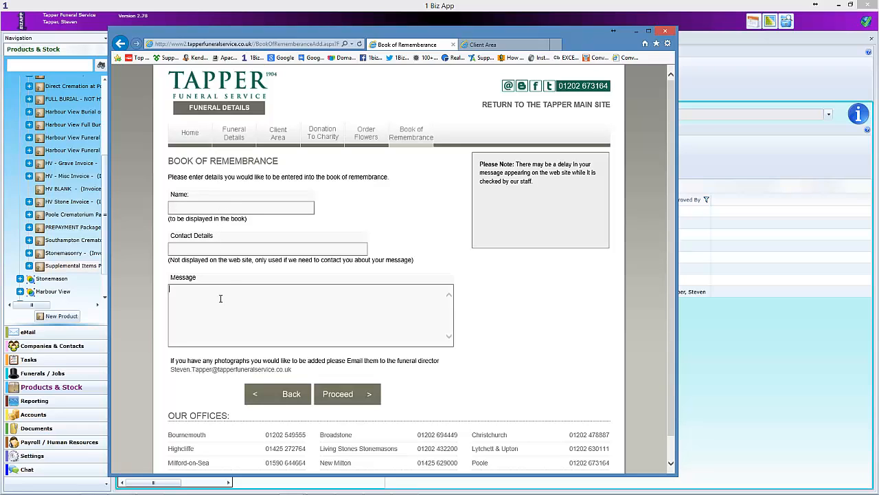
scroll(314, 370, down, 1)
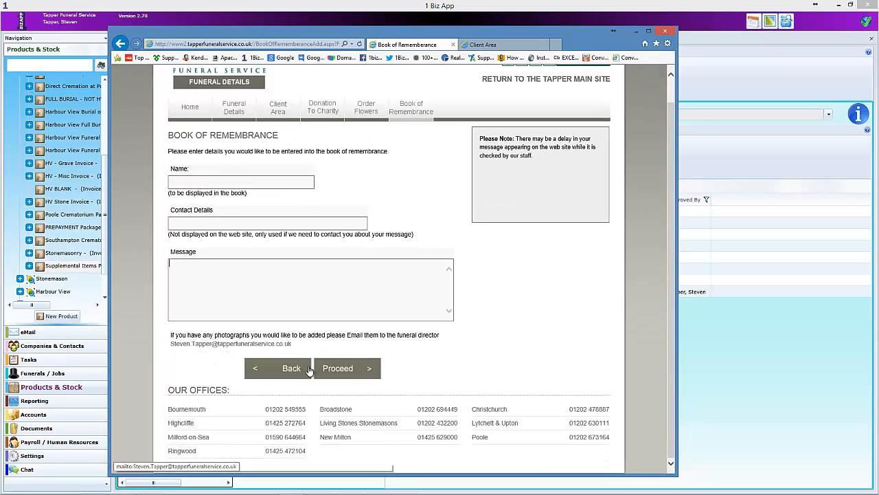
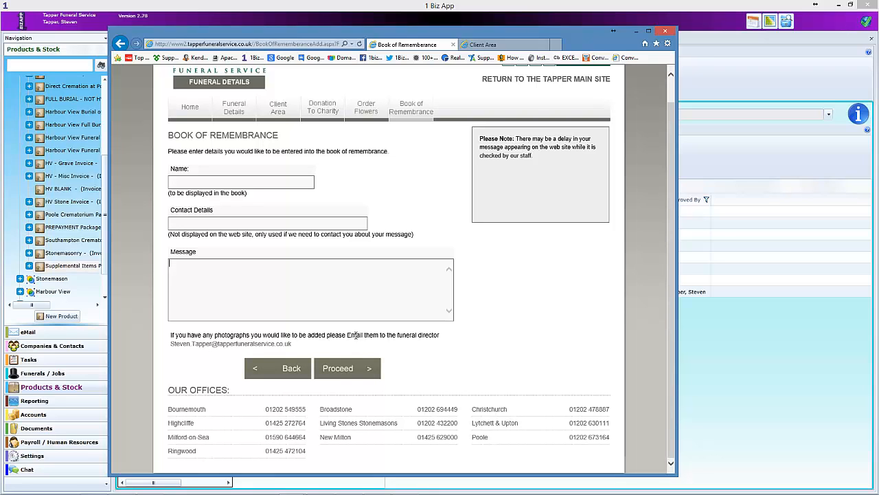
- Open the Make a Donation form and check its Country and Charity lists, leaving Alzheimers Soc selected
scroll(355, 330, up, 1)
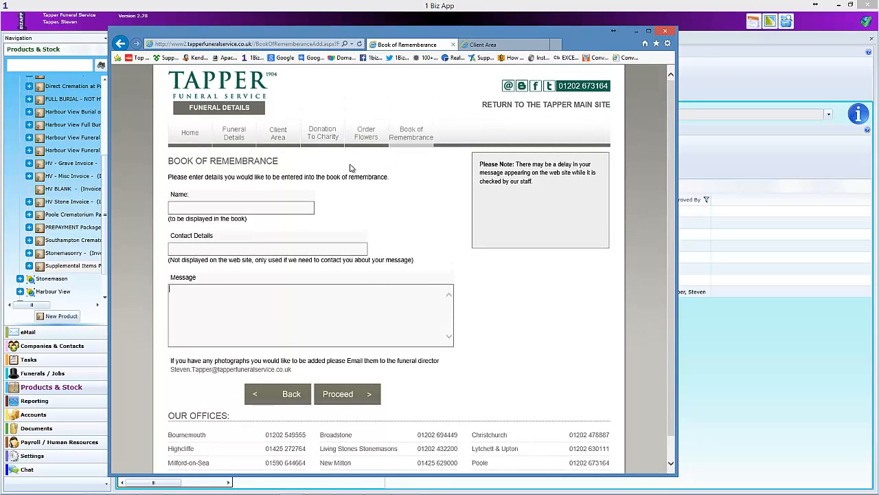
click(318, 135)
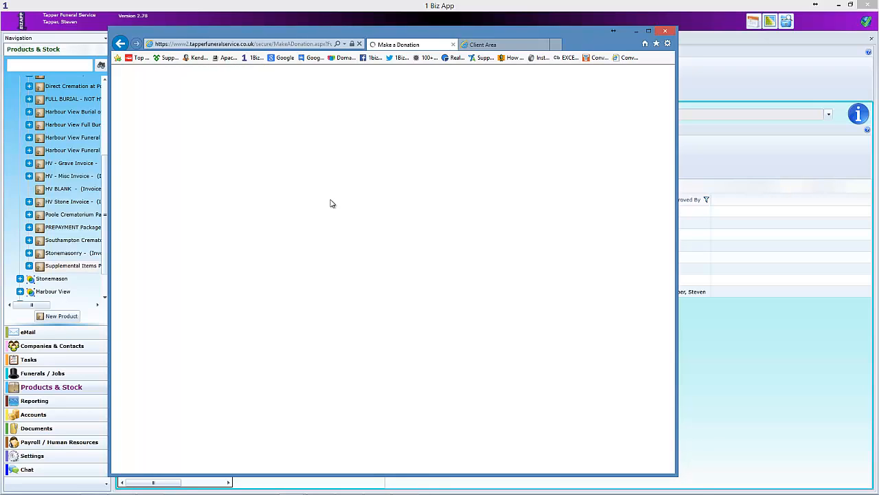
click(361, 300)
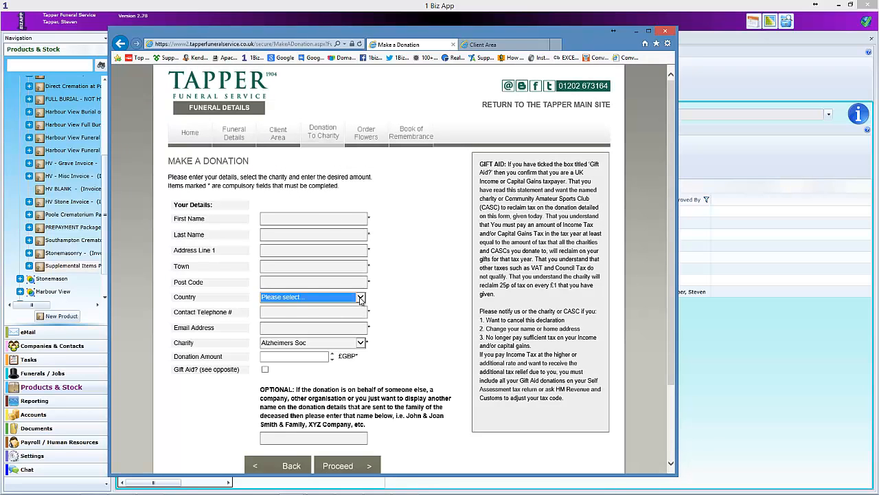
click(456, 281)
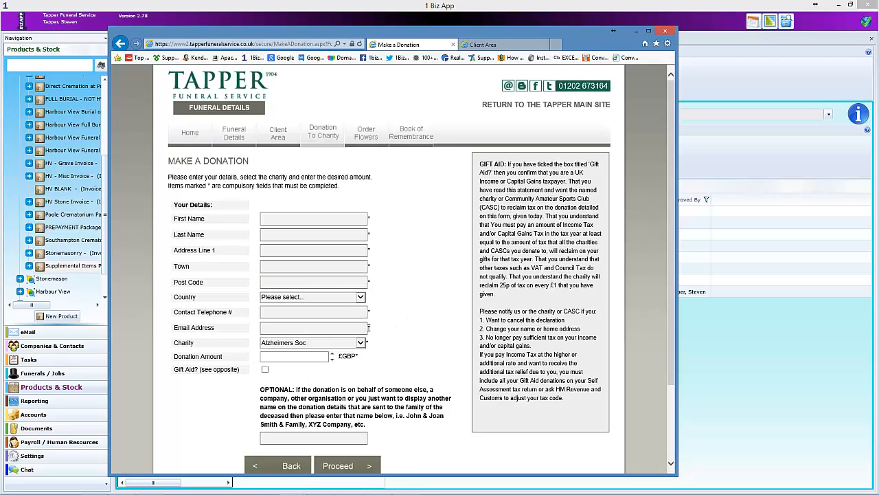
click(363, 344)
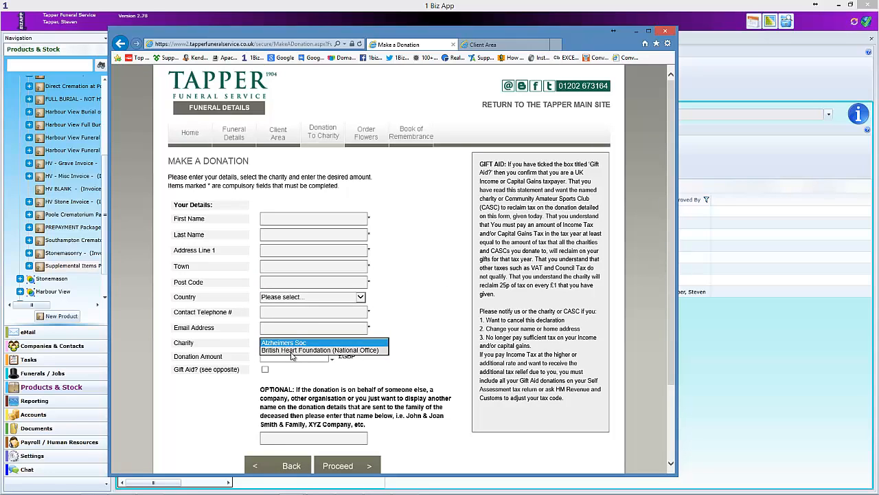
click(421, 315)
scroll(421, 316, down, 3)
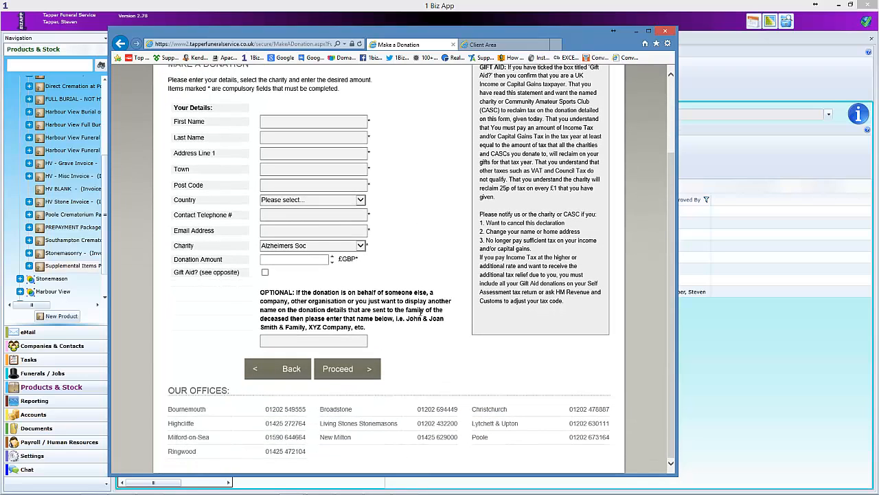
scroll(421, 313, up, 3)
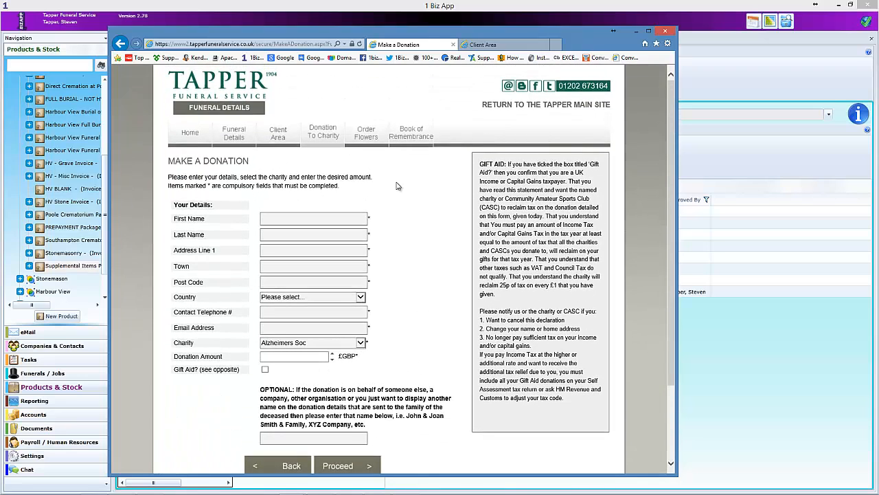
- Open Funeral Details and scroll through the arrangements table, route map and QR code, then back to the top
click(233, 134)
scroll(314, 197, down, 1)
scroll(315, 197, down, 6)
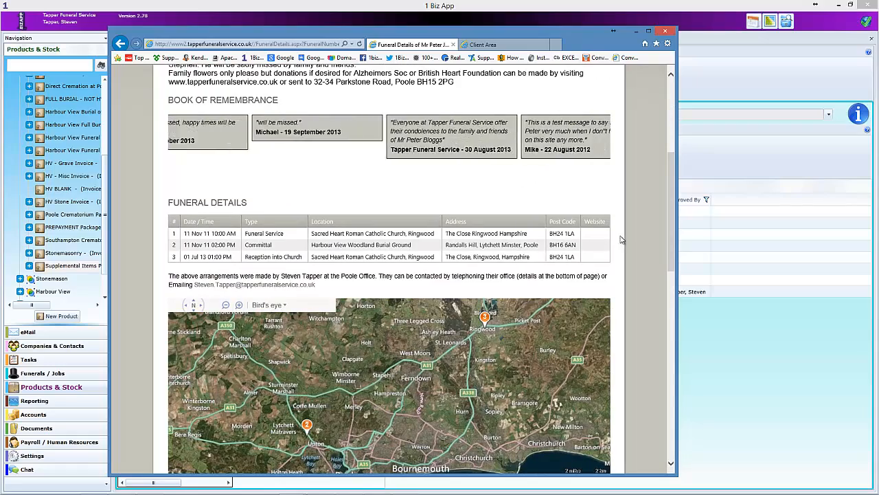
scroll(637, 241, down, 9)
scroll(637, 242, down, 4)
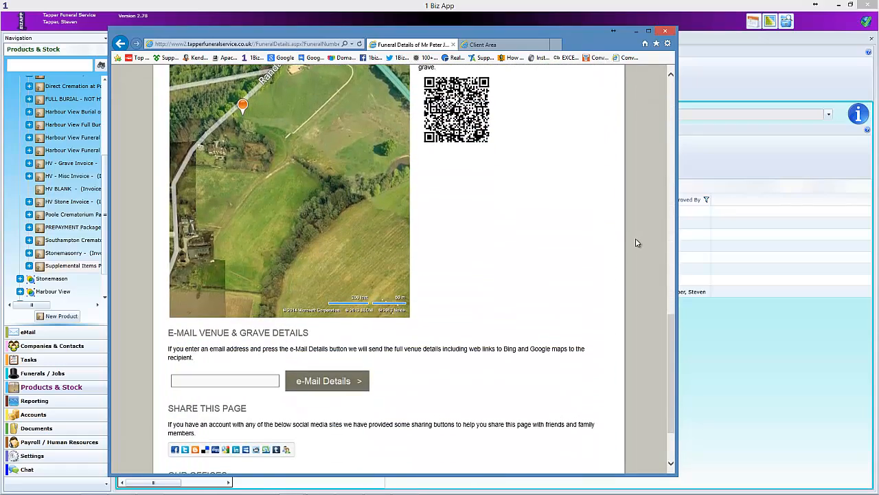
scroll(636, 243, up, 2)
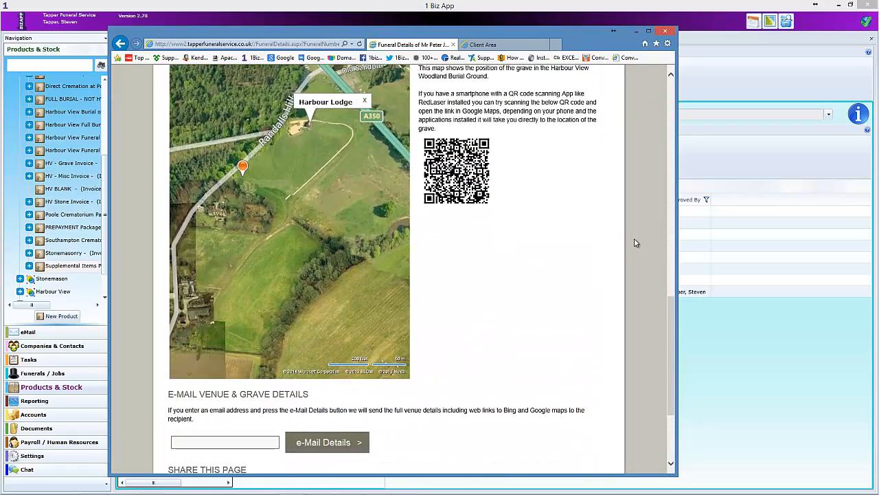
scroll(636, 242, down, 4)
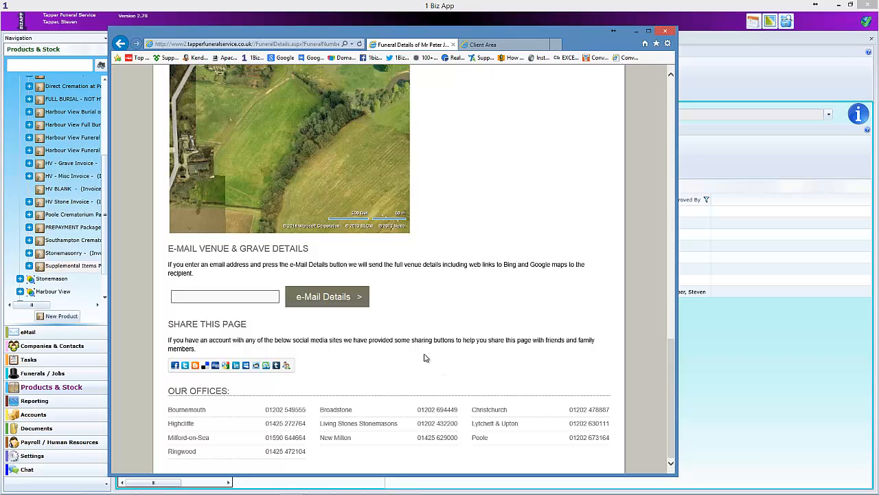
scroll(486, 311, up, 4)
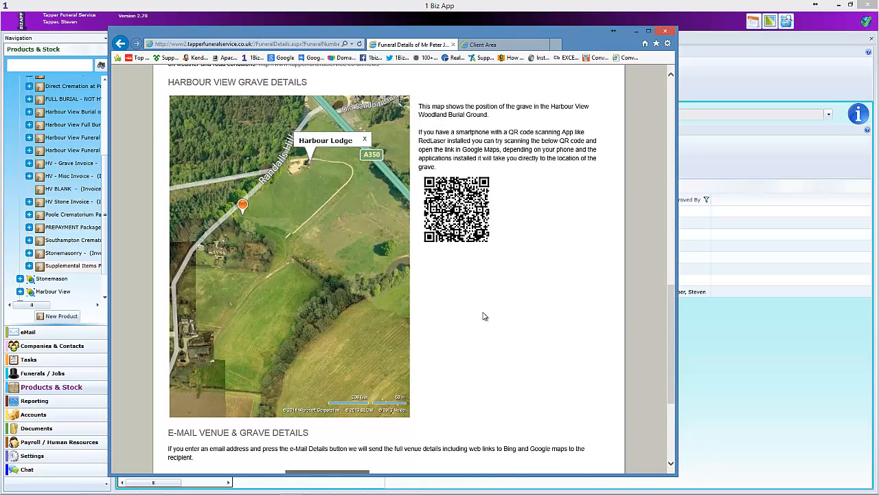
scroll(483, 316, up, 1)
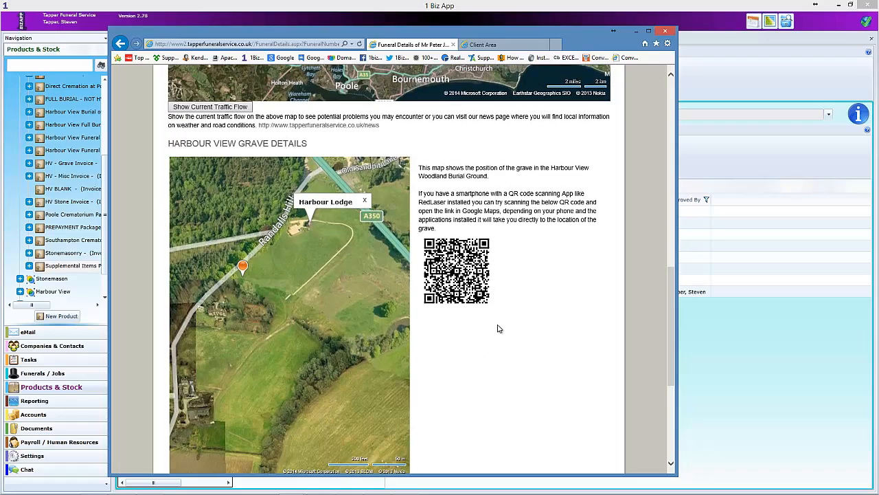
scroll(499, 327, up, 4)
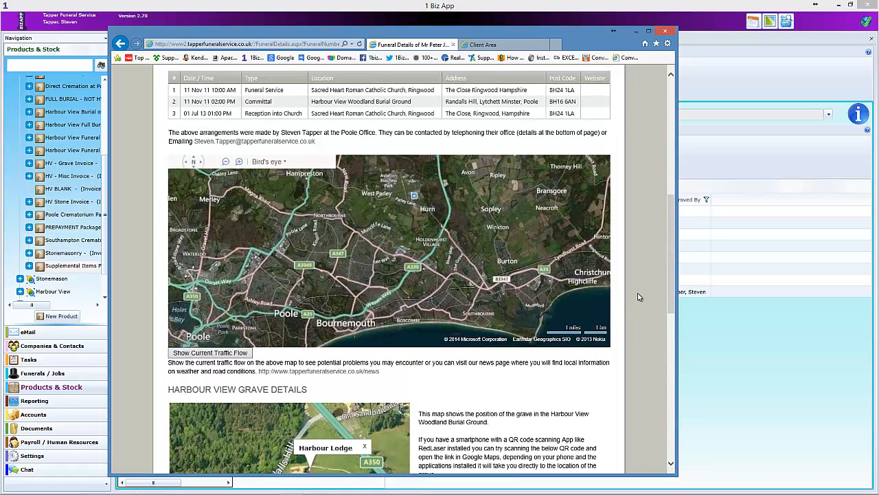
scroll(634, 299, up, 6)
scroll(633, 299, up, 1)
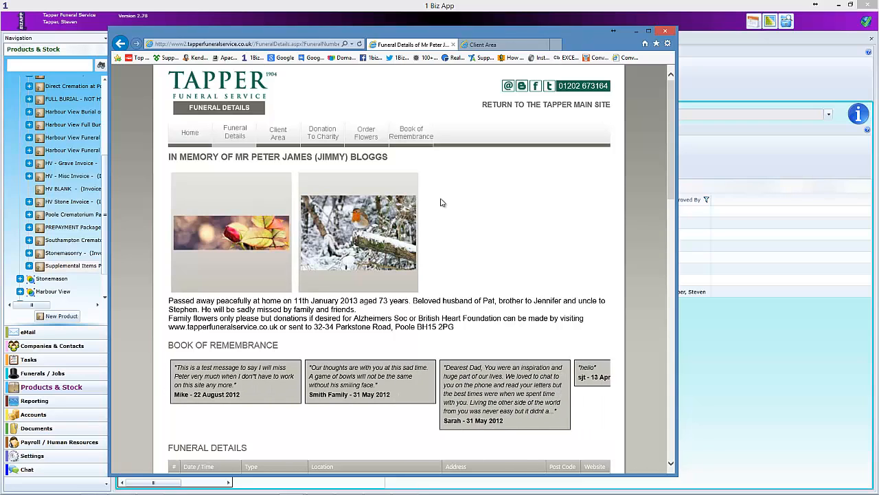
- Close the website and expand the funeral record's Attached Documents list
key(alt+F4)
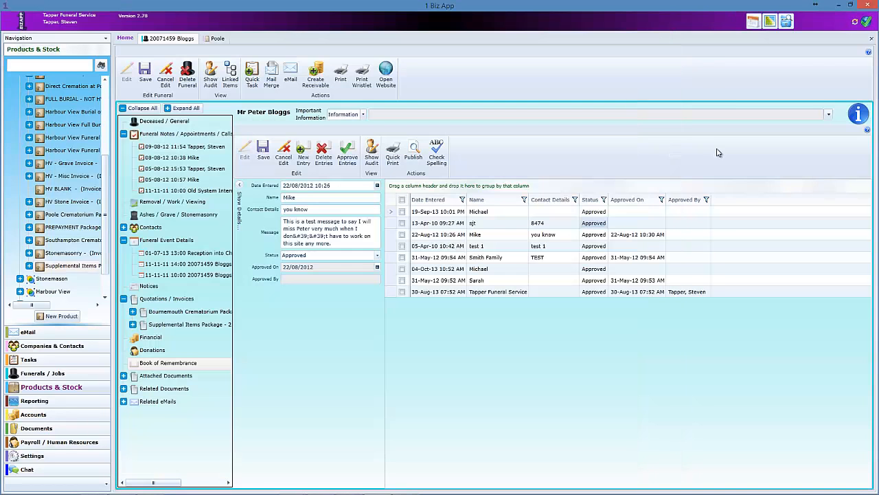
click(124, 375)
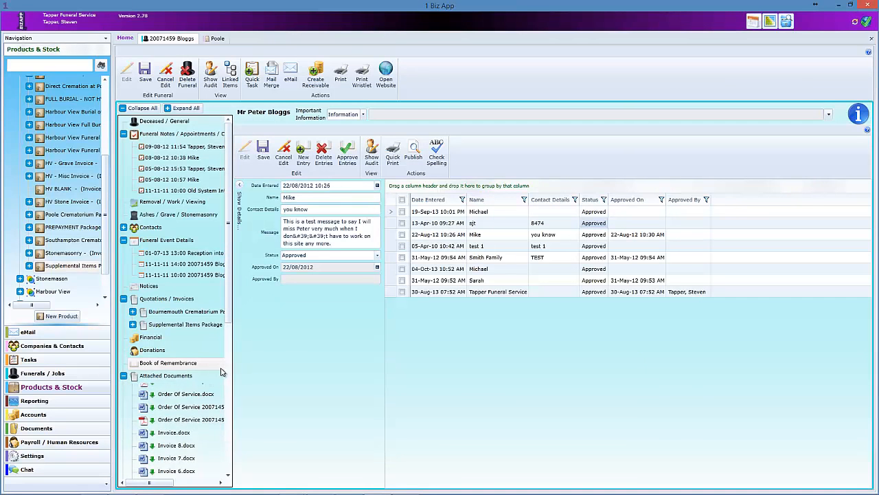
scroll(187, 389, down, 5)
scroll(187, 388, down, 3)
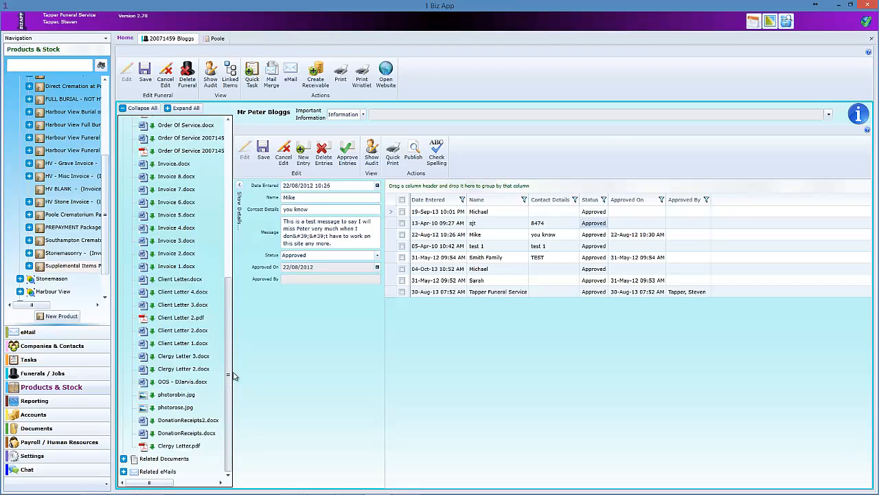
- Expand the funeral's Related eMails and Related Documents and scroll through them
click(123, 471)
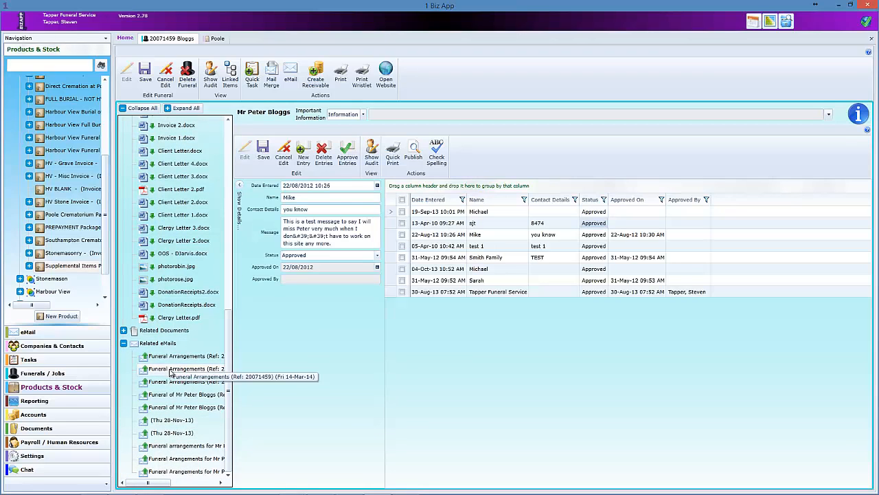
drag(230, 347, 230, 314)
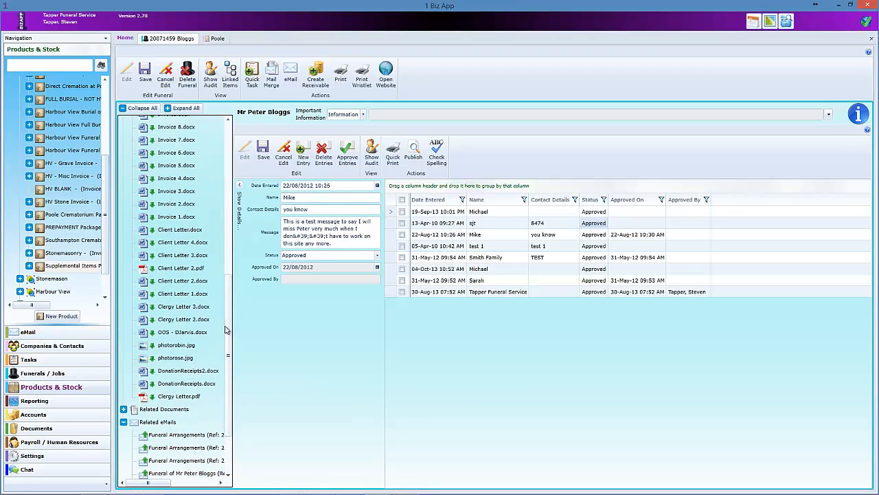
click(124, 410)
scroll(223, 404, down, 5)
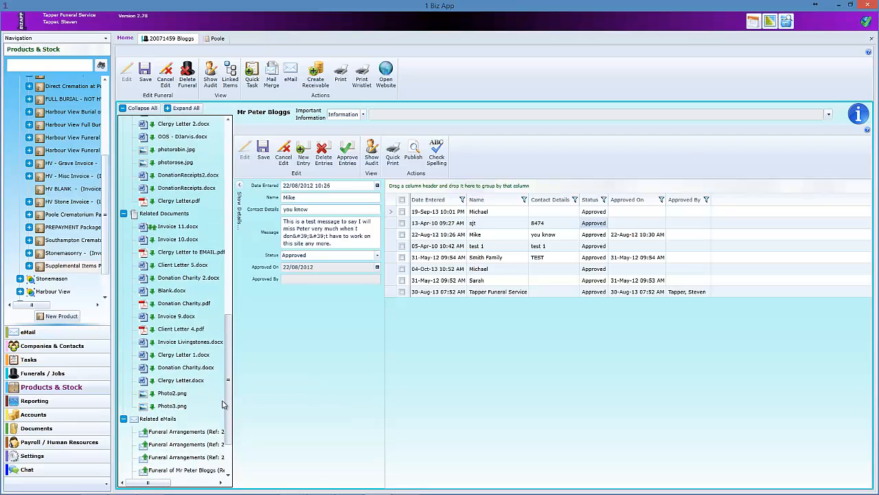
scroll(222, 407, down, 1)
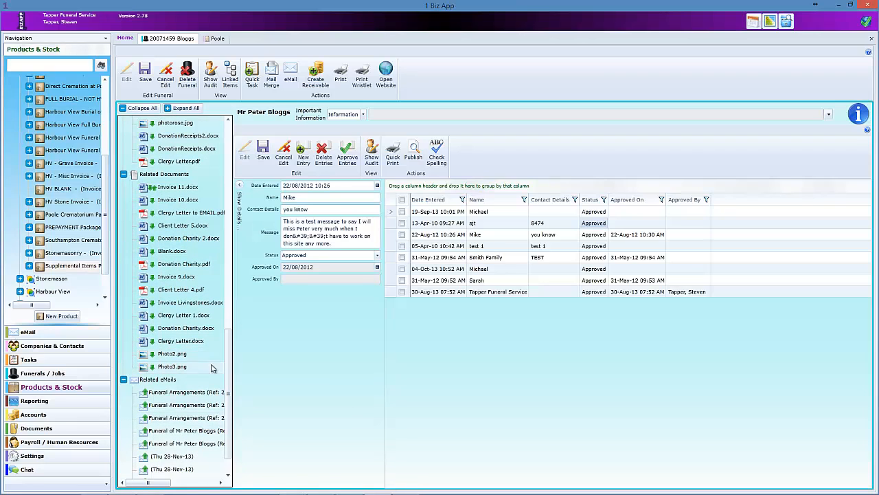
drag(229, 347, 215, 136)
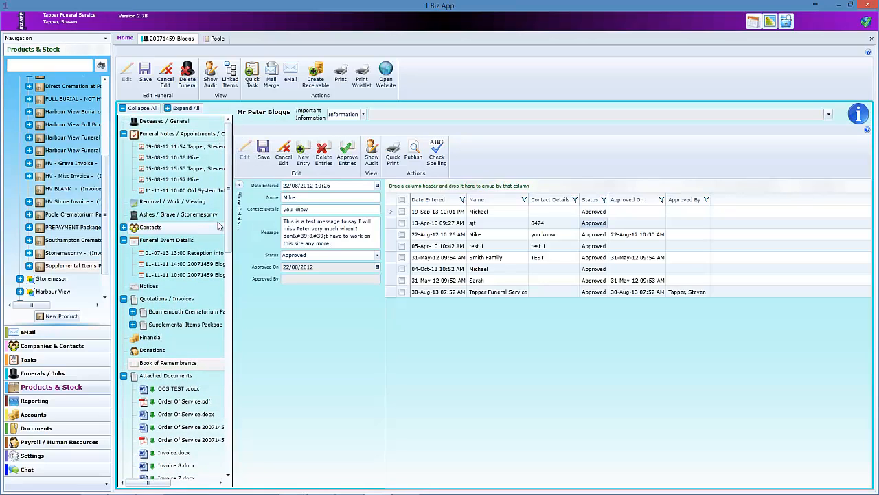
- Review the Client Letter template from the Documents Templates folder, then close it
click(61, 429)
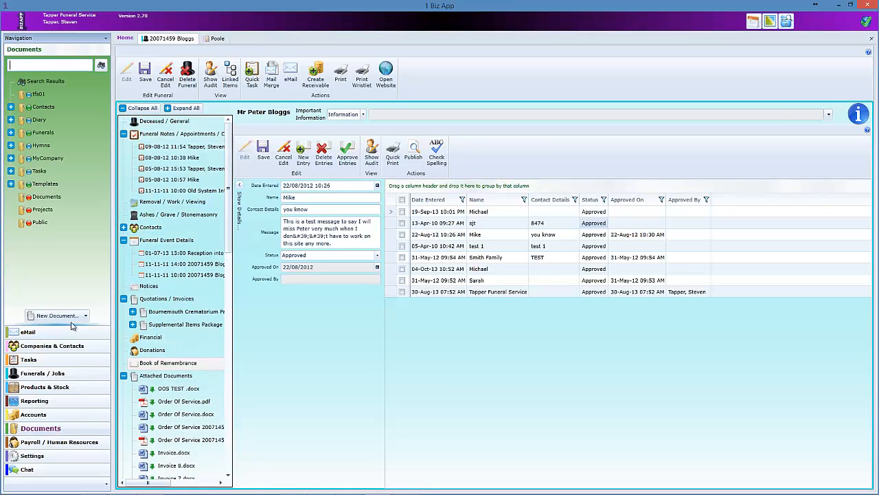
click(10, 183)
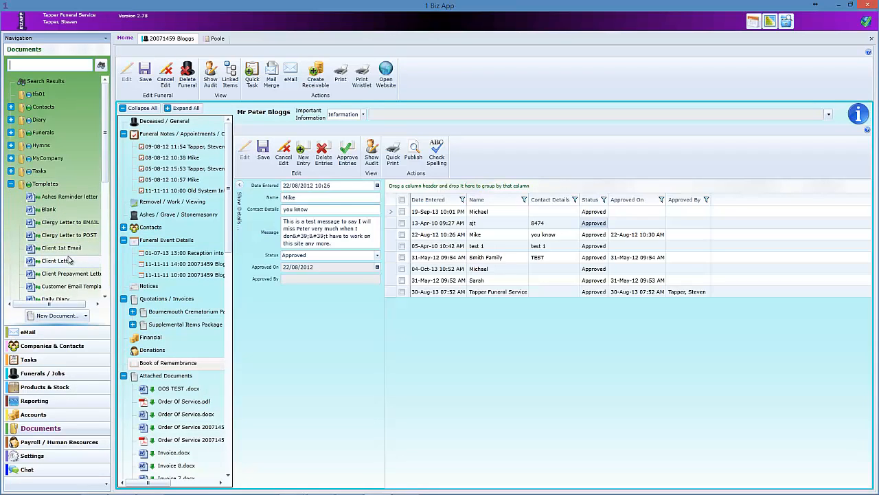
click(59, 262)
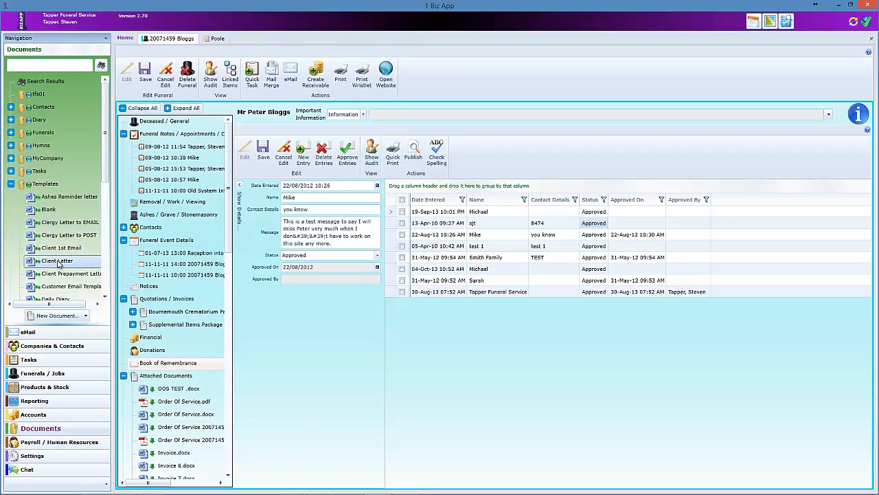
double_click(59, 262)
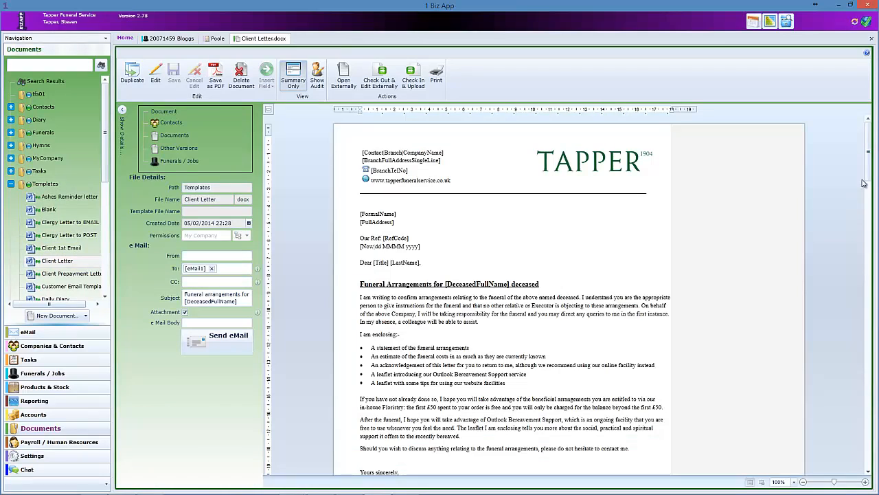
scroll(864, 183, down, 3)
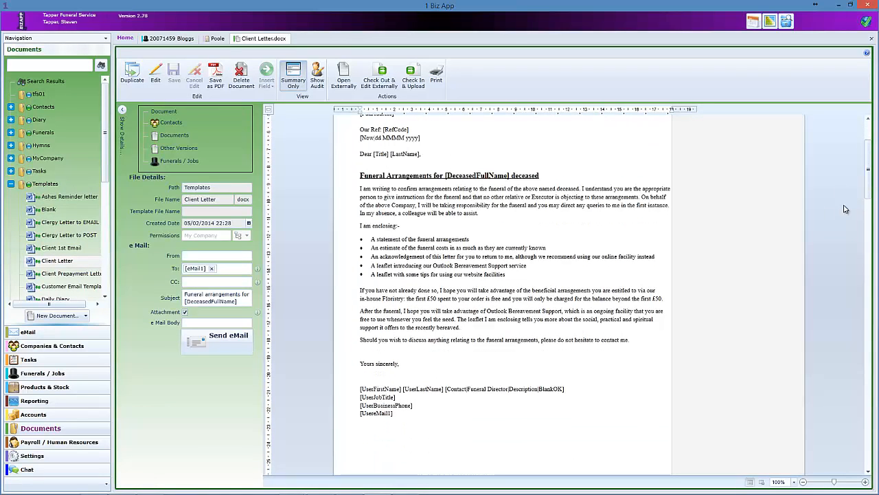
drag(868, 189, 868, 252)
scroll(714, 186, down, 5)
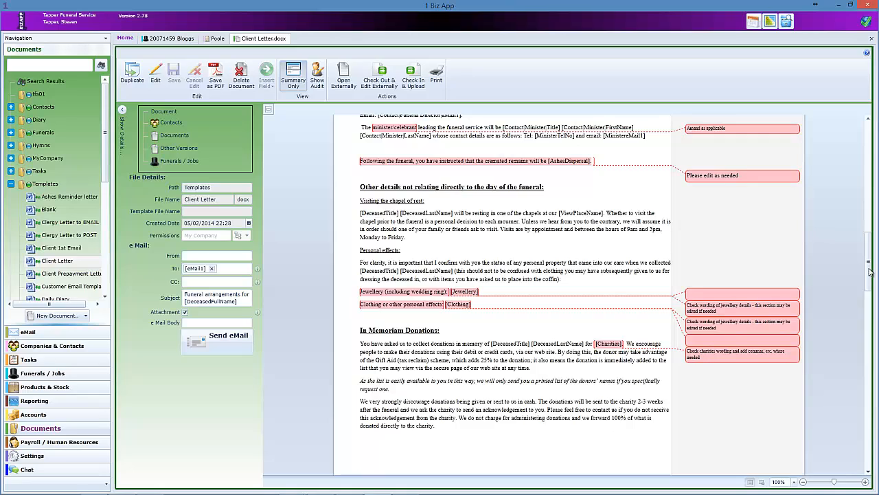
drag(868, 272, 851, 140)
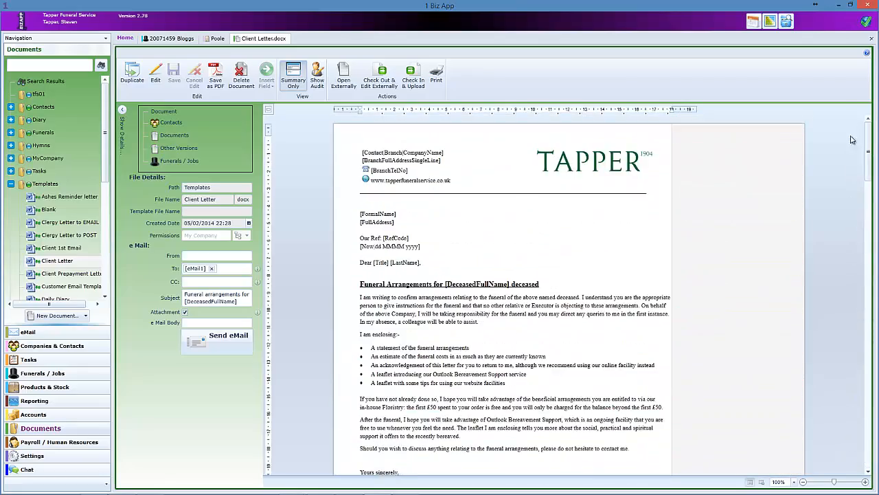
click(871, 39)
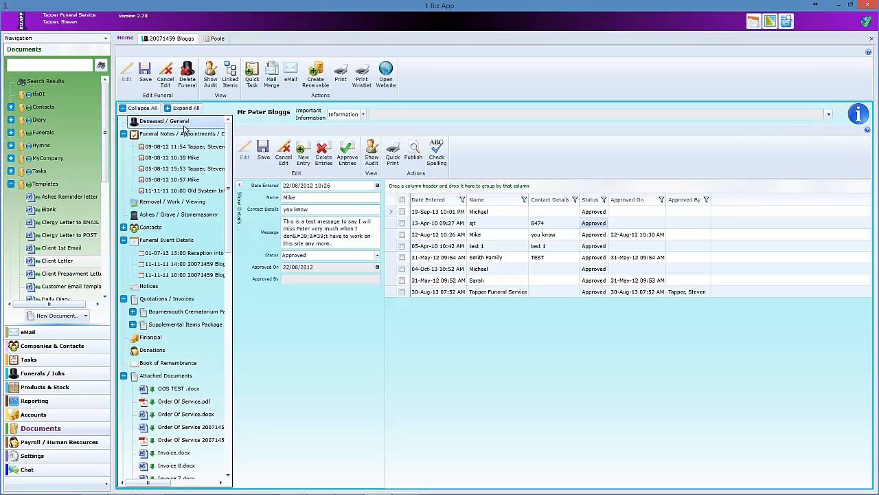
- Start a Mail Merge with the Client Letter template and tick the customer contact as recipient
click(272, 79)
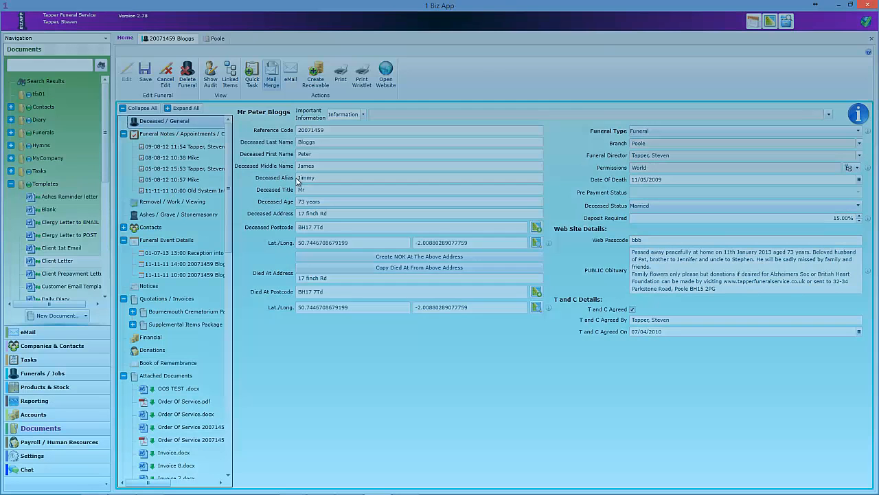
click(322, 220)
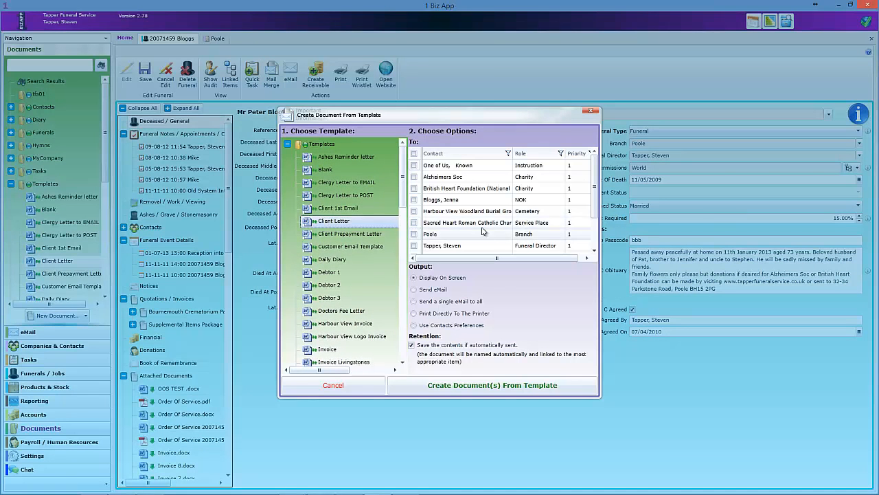
scroll(440, 209, down, 2)
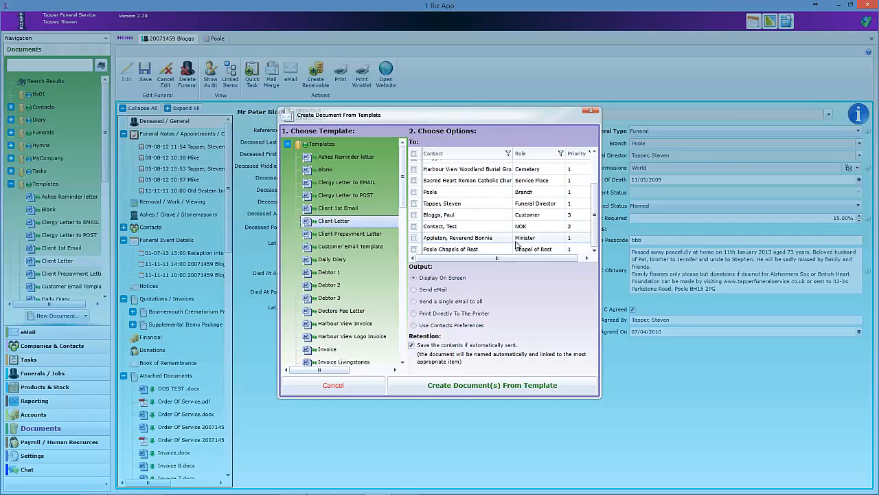
click(415, 215)
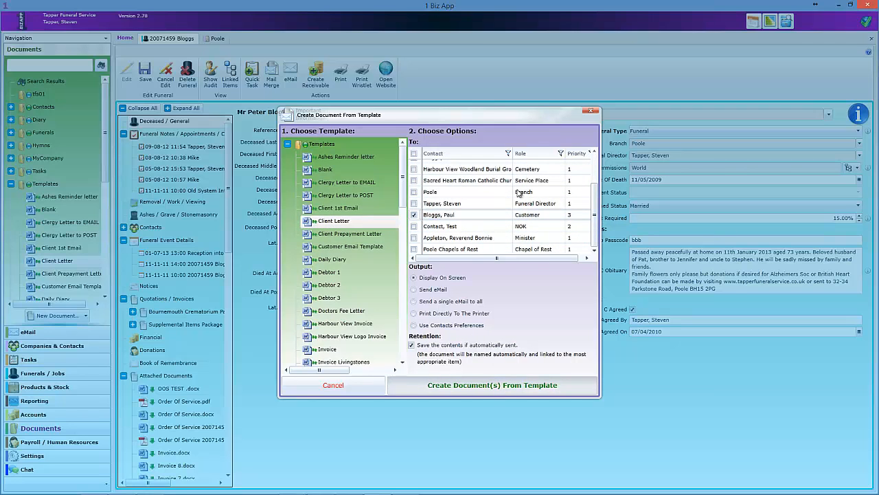
- Create Client Letter 6 with an items group and check the merged deceased's name and signature line
key(Return)
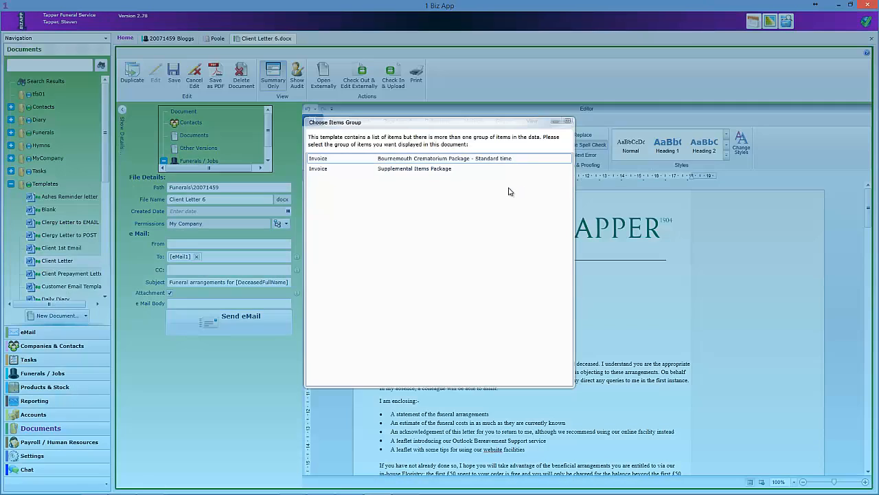
double_click(428, 165)
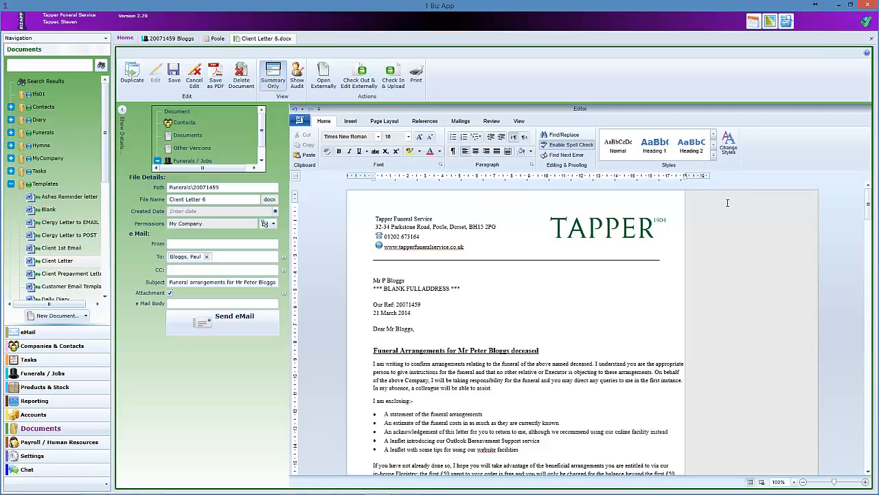
drag(867, 206, 867, 219)
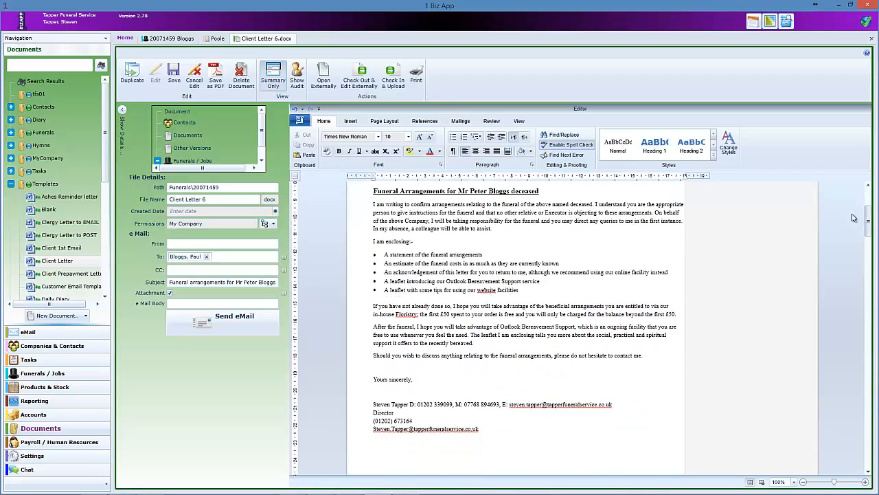
click(485, 194)
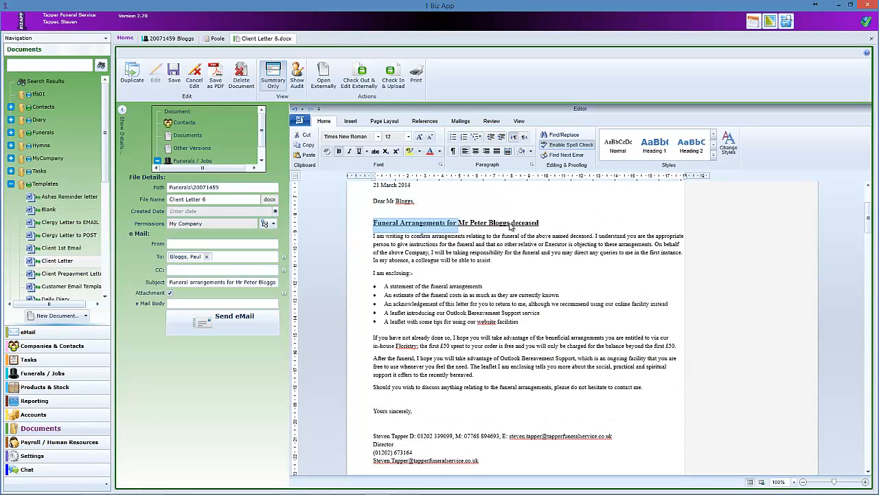
scroll(566, 247, down, 5)
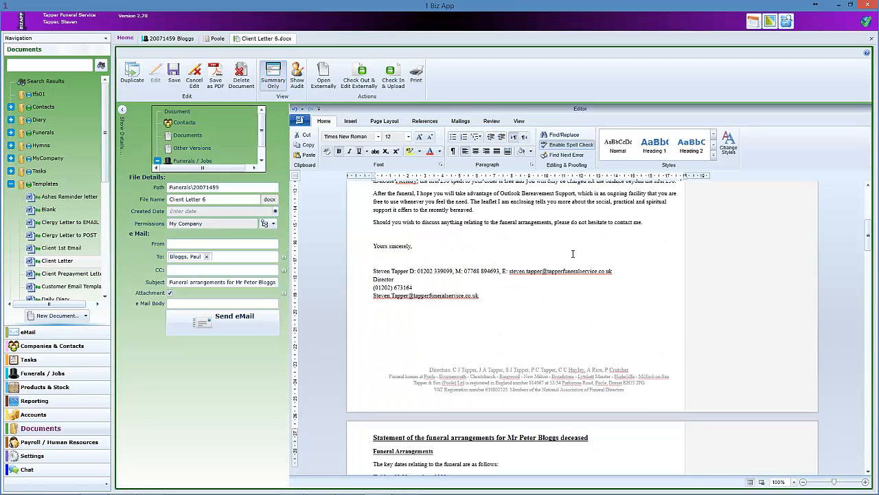
scroll(570, 253, down, 2)
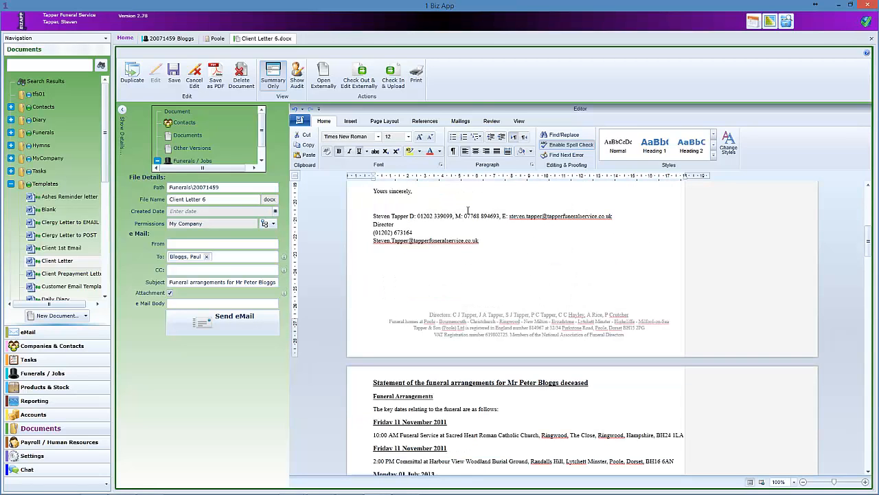
drag(372, 216, 450, 217)
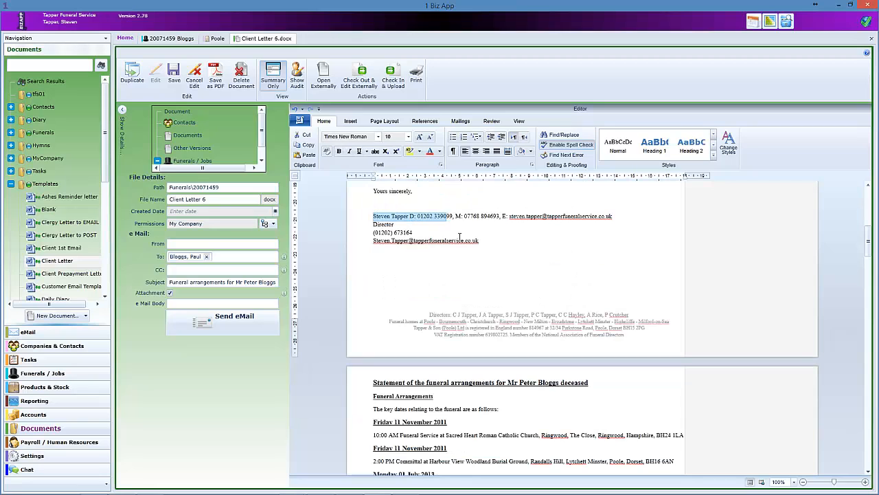
scroll(502, 238, up, 2)
scroll(502, 238, up, 4)
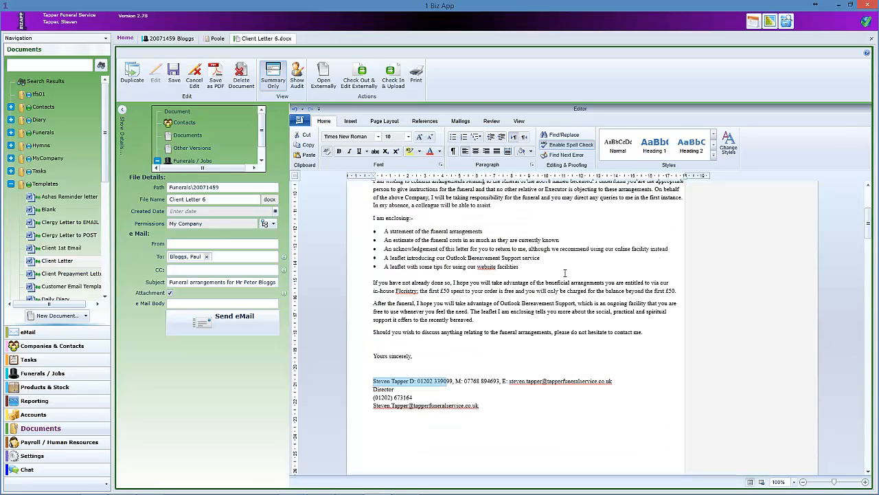
scroll(566, 275, down, 13)
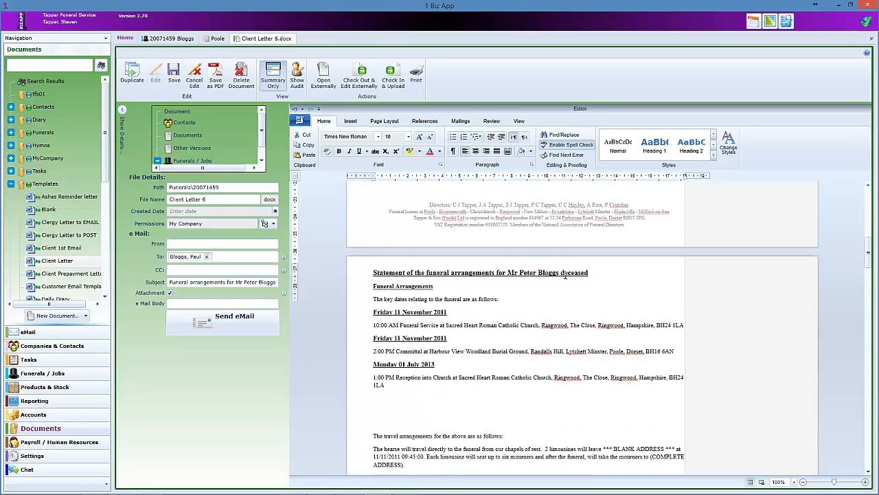
drag(375, 246, 448, 324)
click(502, 270)
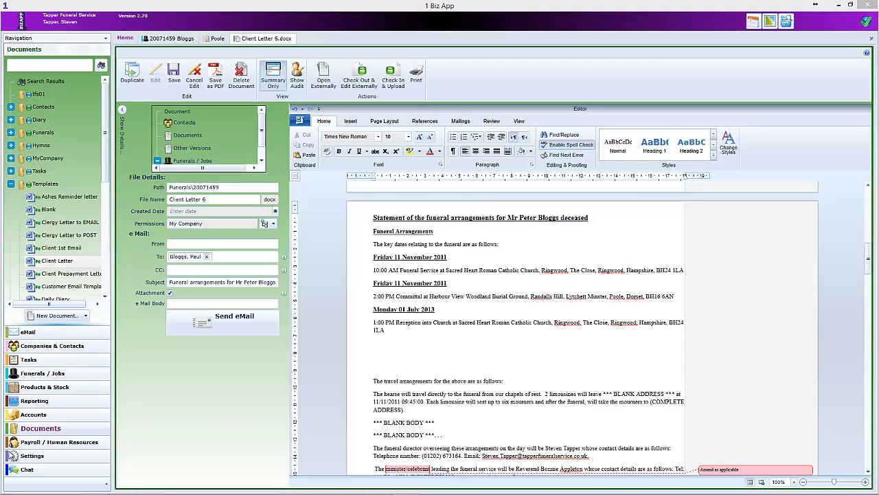
drag(371, 244, 408, 323)
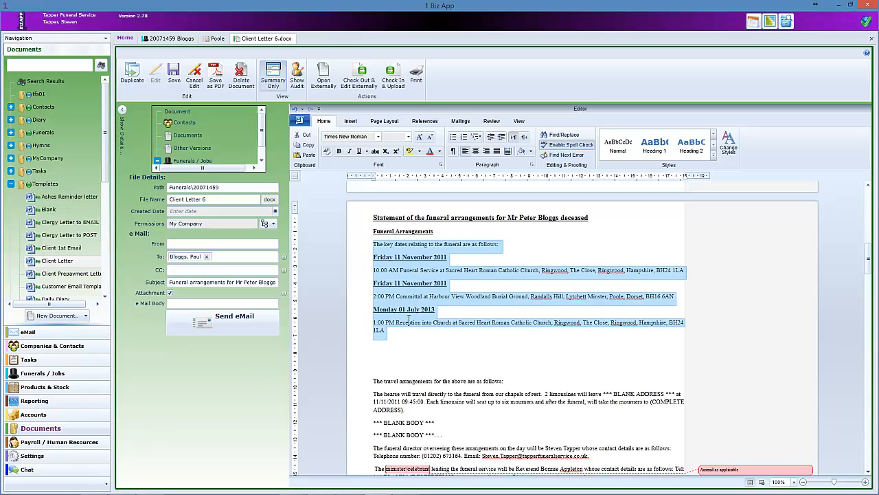
click(409, 323)
scroll(416, 385, down, 3)
triple_click(386, 283)
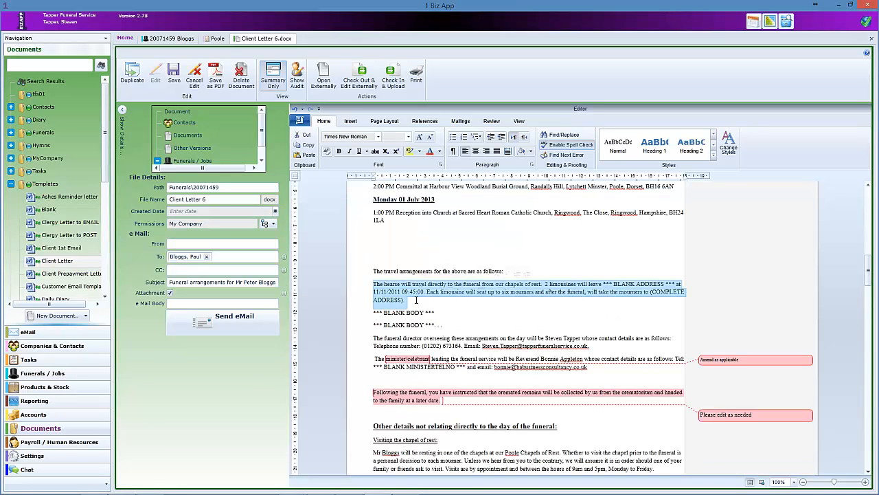
scroll(405, 275, down, 3)
drag(532, 229, 581, 228)
drag(516, 249, 585, 250)
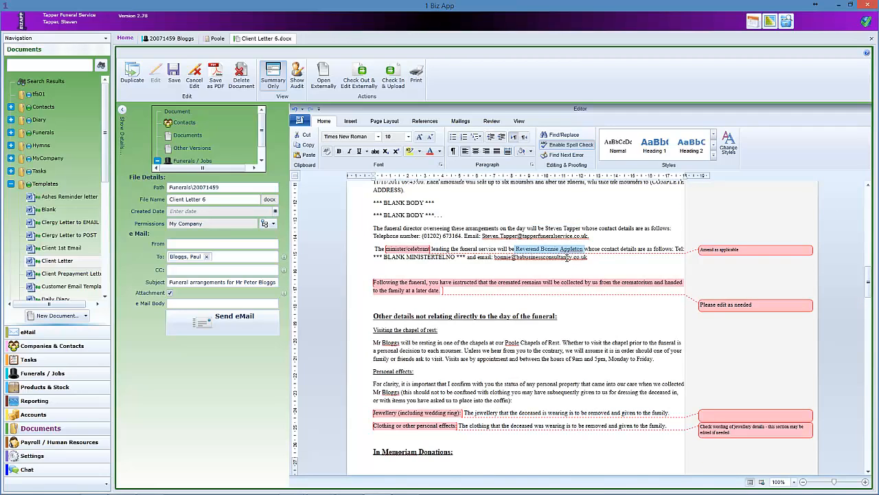
scroll(558, 257, down, 2)
scroll(550, 261, down, 2)
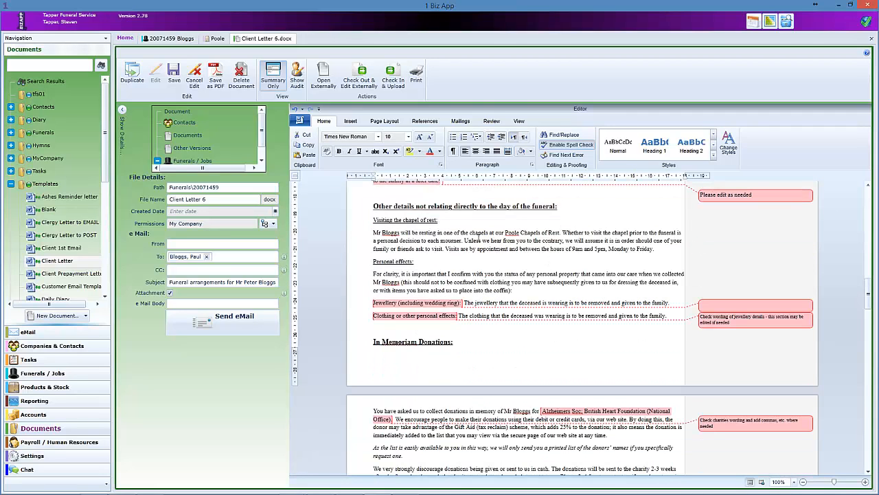
drag(506, 233, 560, 234)
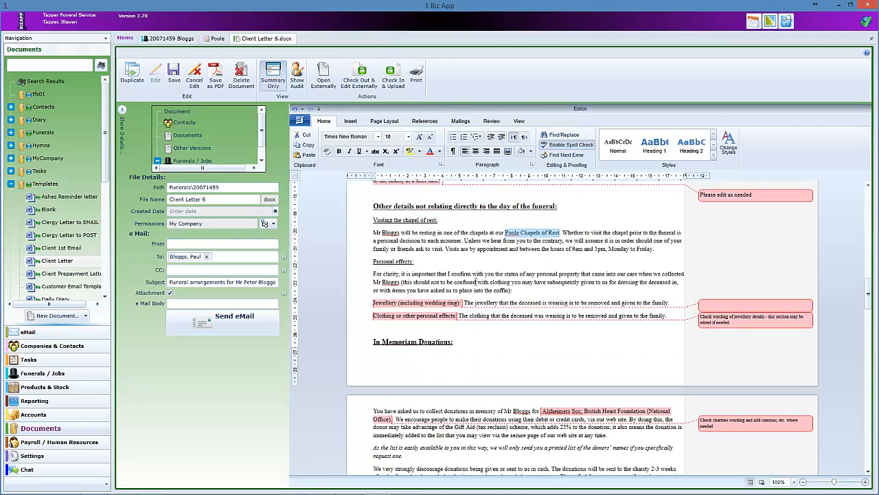
drag(469, 304, 577, 305)
scroll(522, 302, down, 2)
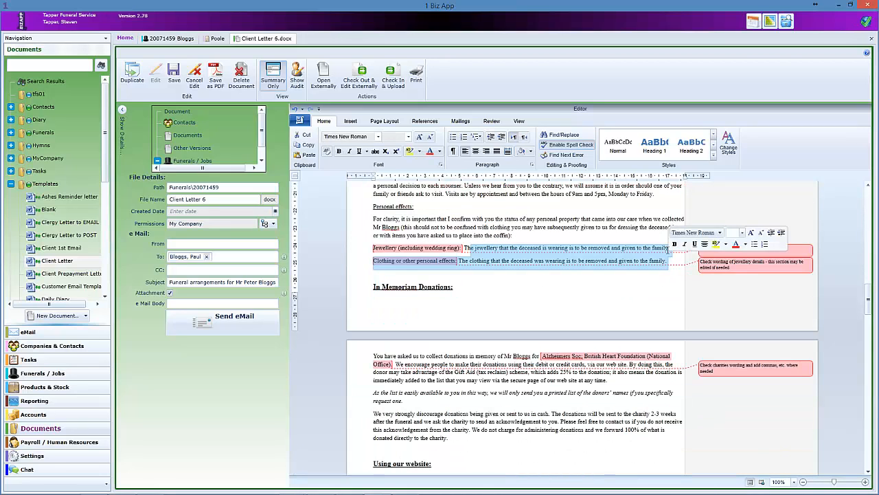
drag(588, 262, 484, 270)
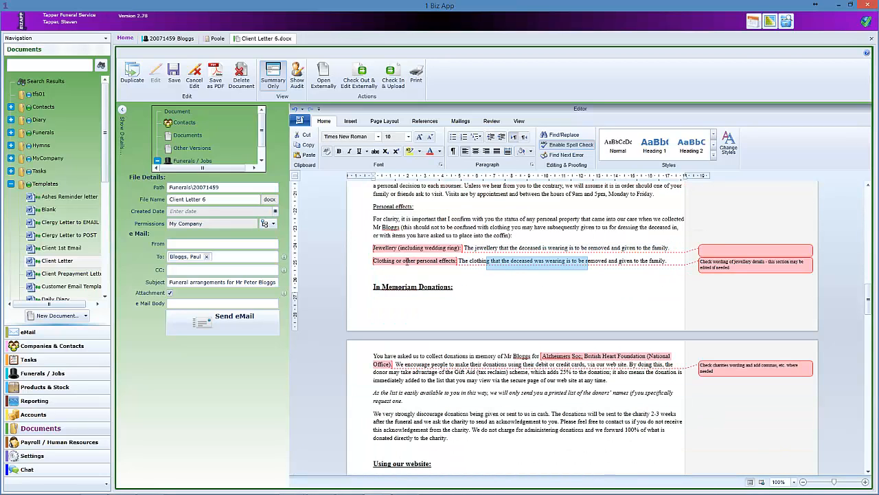
scroll(448, 257, down, 4)
drag(541, 246, 671, 247)
scroll(548, 260, down, 2)
click(535, 242)
scroll(417, 210, down, 4)
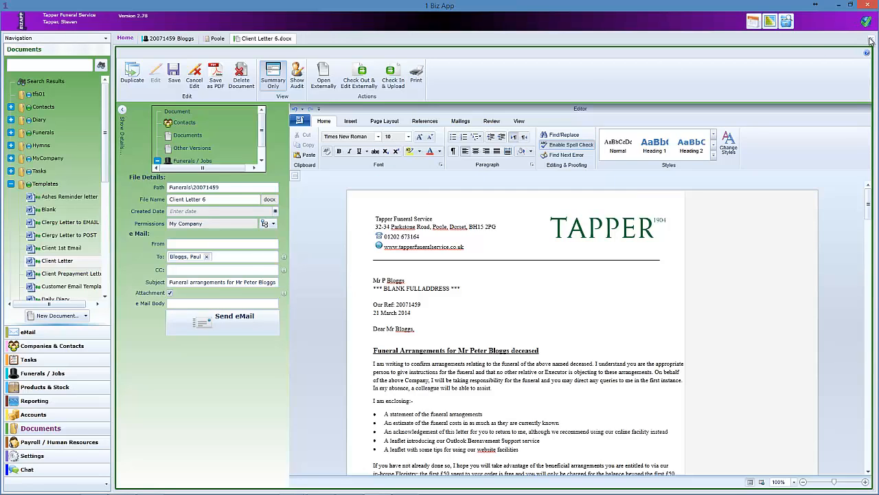
- Close Client Letter 6.docx, returning to the 20071459 Bloggs record, and scroll the Templates list
click(393, 74)
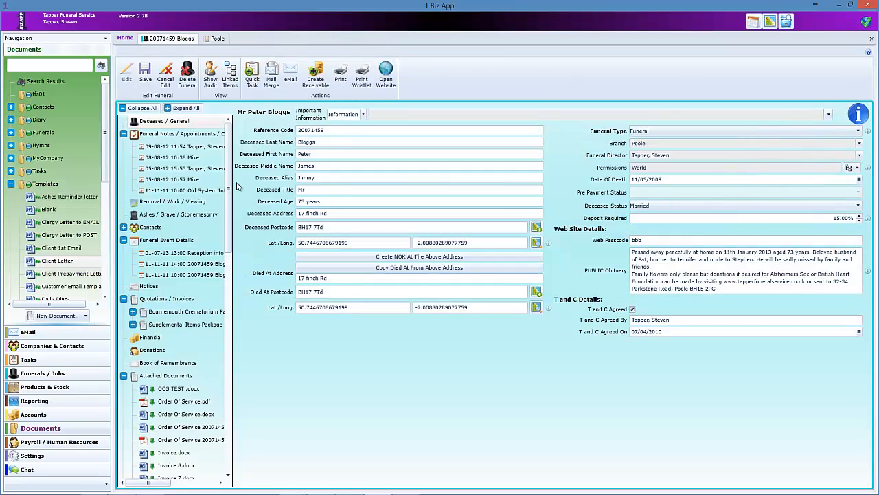
scroll(104, 187, down, 1)
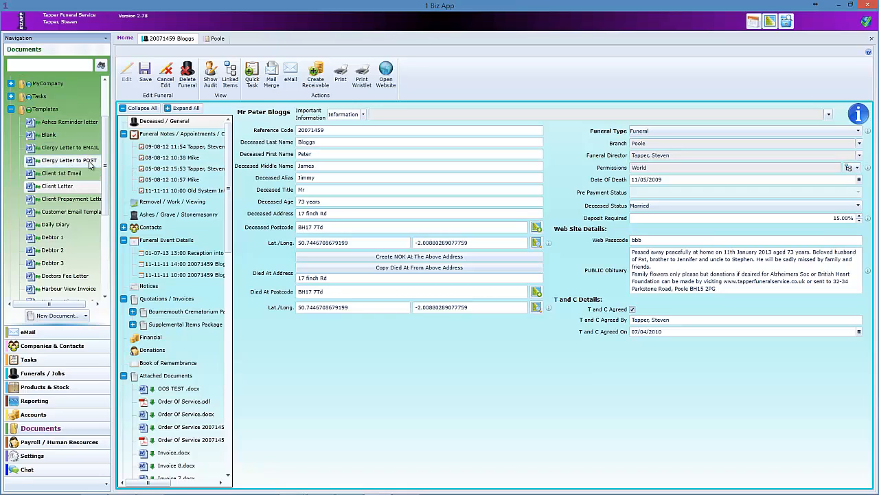
scroll(97, 172, down, 3)
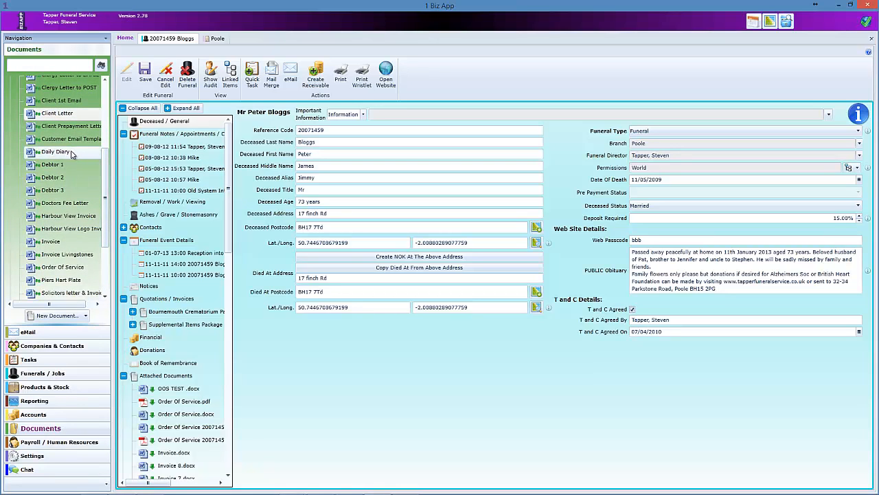
scroll(60, 156, up, 2)
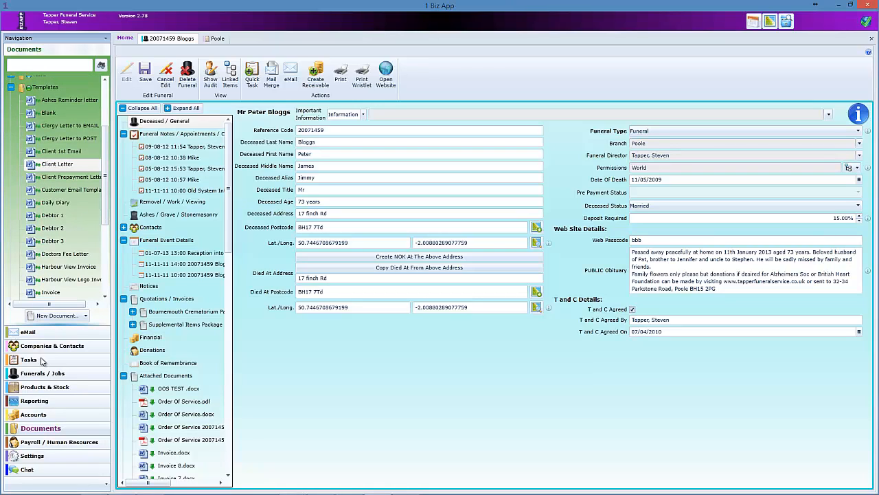
- Show the full Tasks list filtered by the 'Leave - Unapproved' view, listing 8 records
click(36, 360)
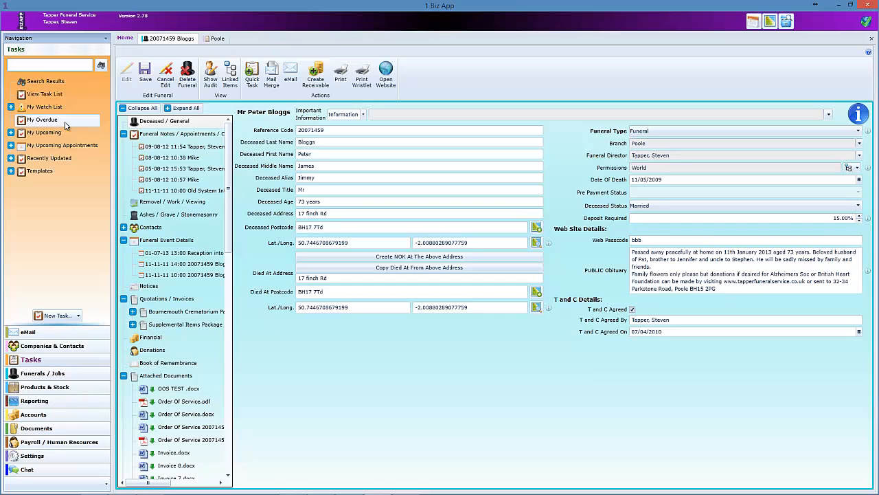
click(44, 95)
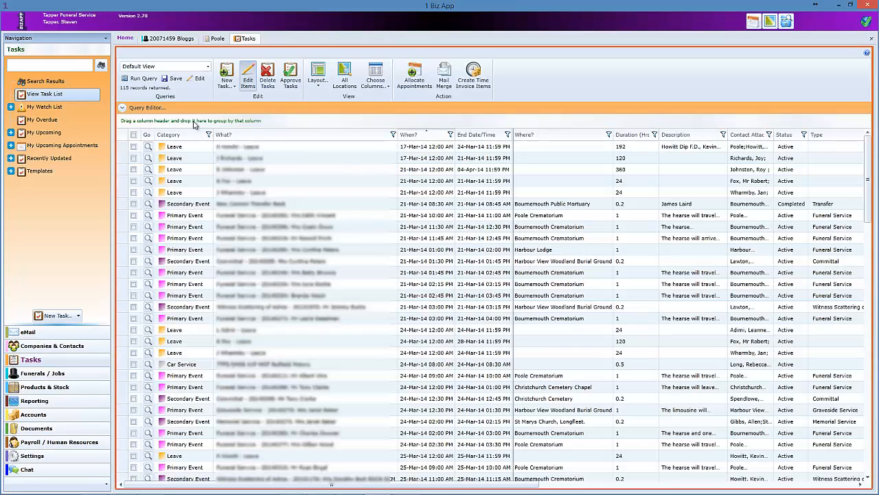
click(207, 68)
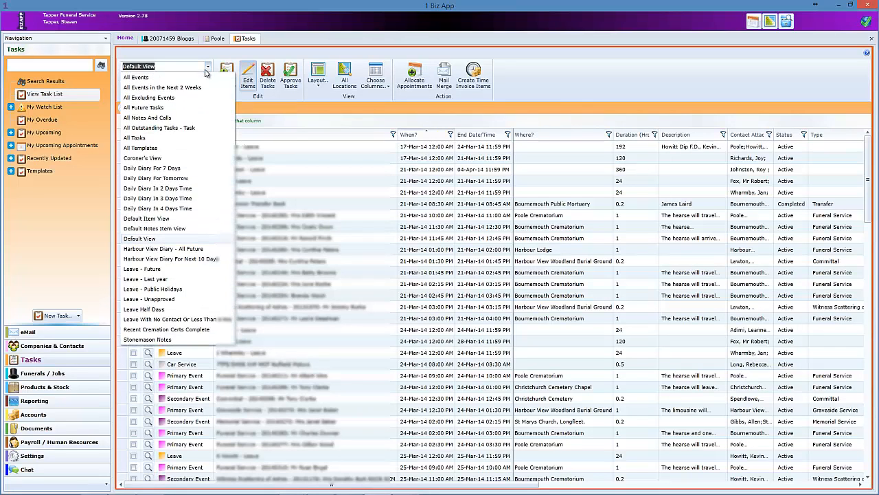
click(158, 300)
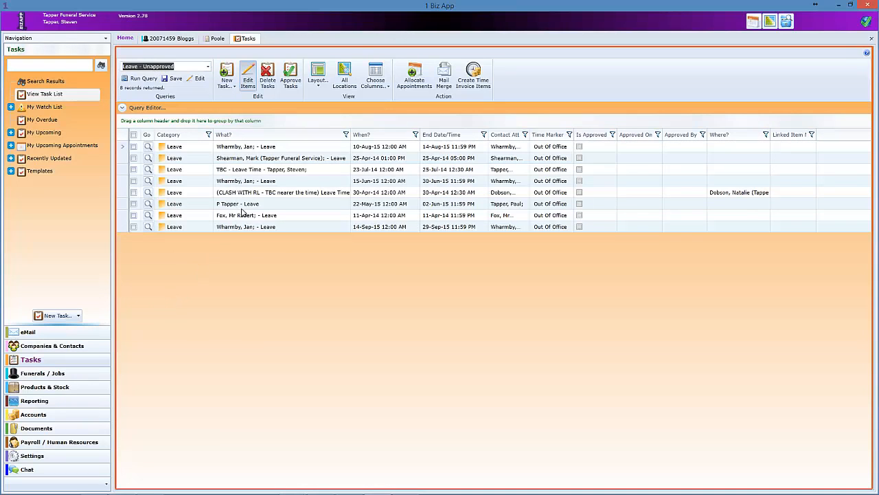
- Tick two leave records, then switch the task list to the 'Daily Diary For 7 Days' view
click(133, 147)
click(134, 158)
click(317, 75)
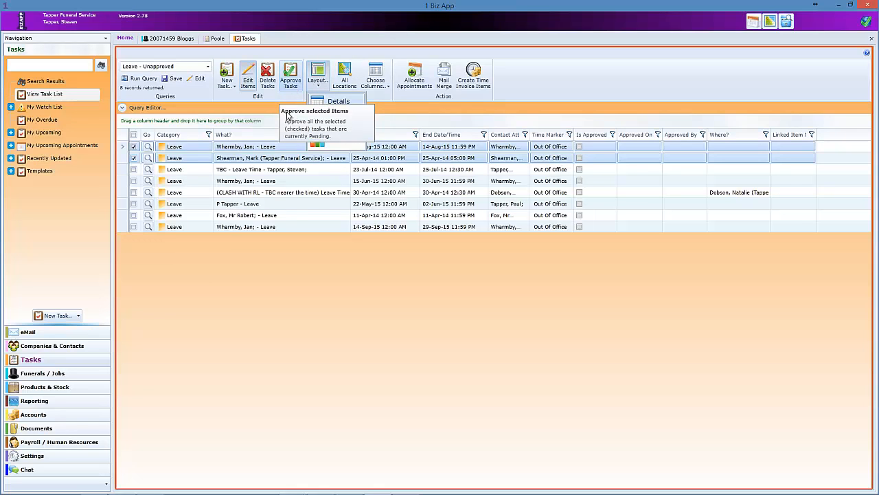
click(207, 65)
click(208, 66)
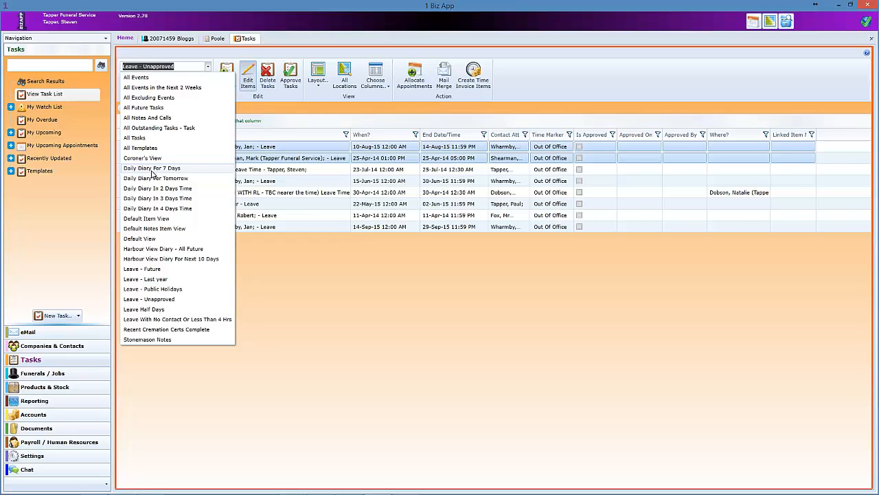
click(152, 168)
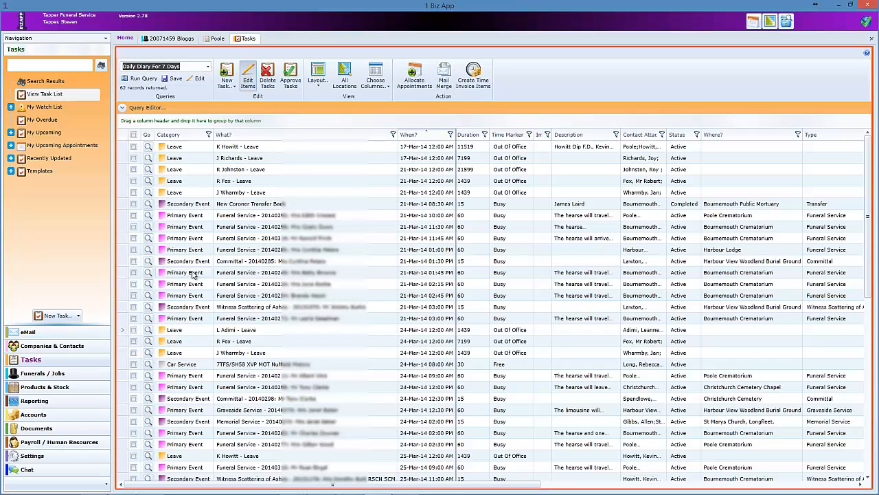
- Show the tasks as a day calendar on Friday 21 March with enlarged rows
click(320, 86)
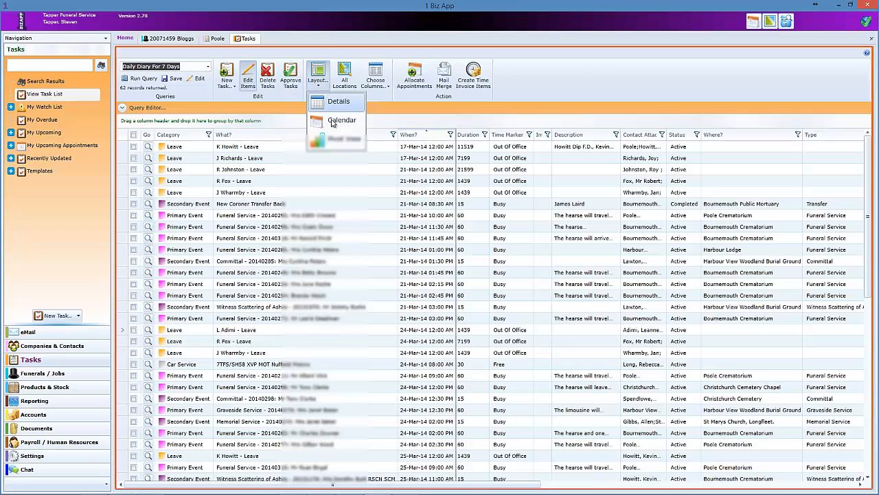
click(334, 121)
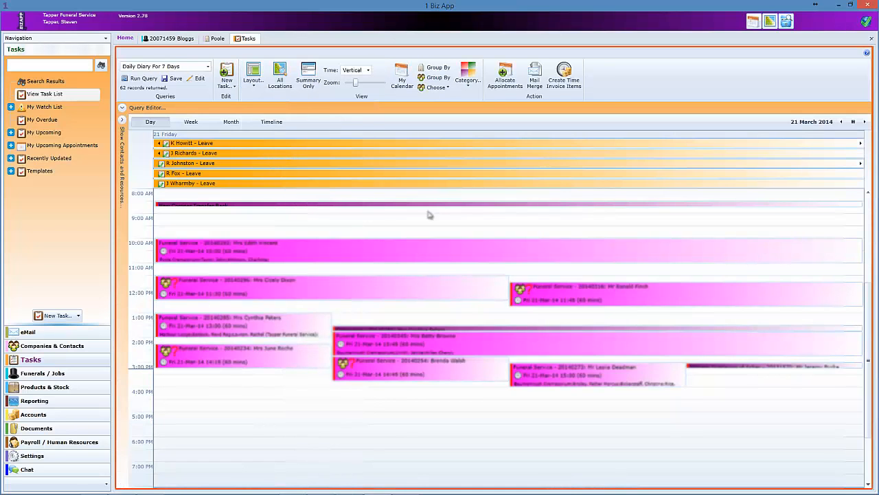
click(865, 123)
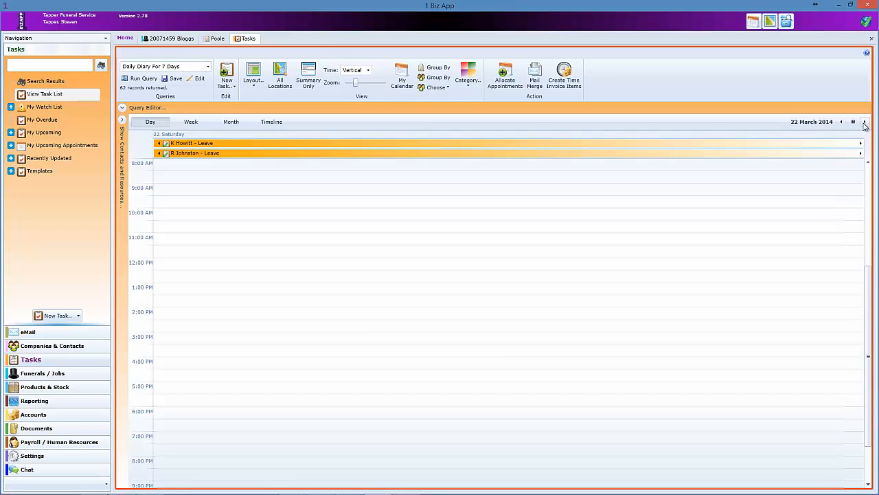
click(865, 122)
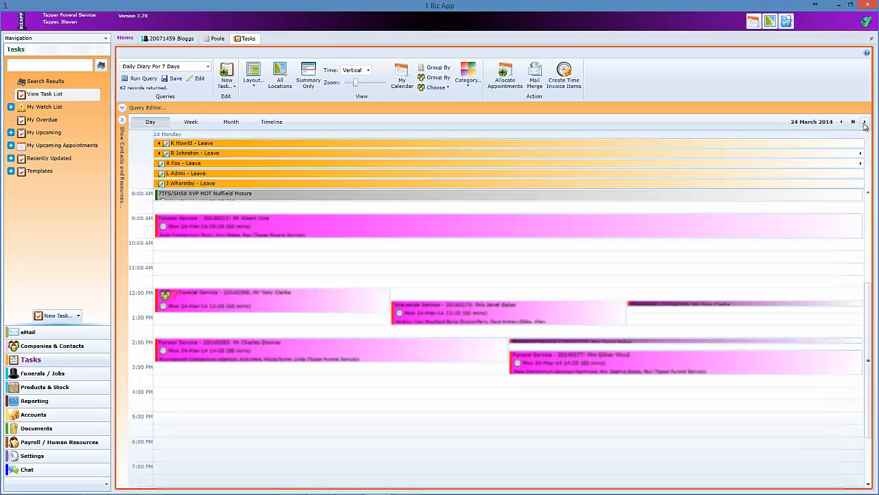
click(841, 123)
click(842, 123)
click(842, 122)
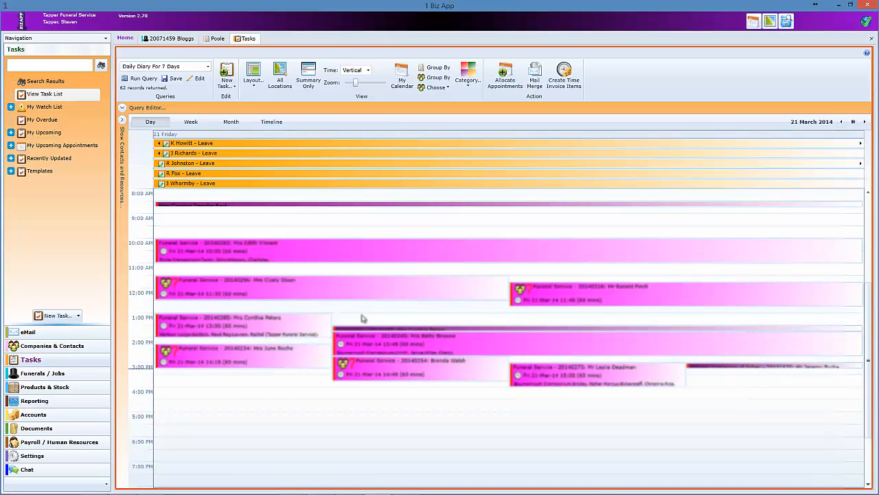
drag(355, 83, 359, 82)
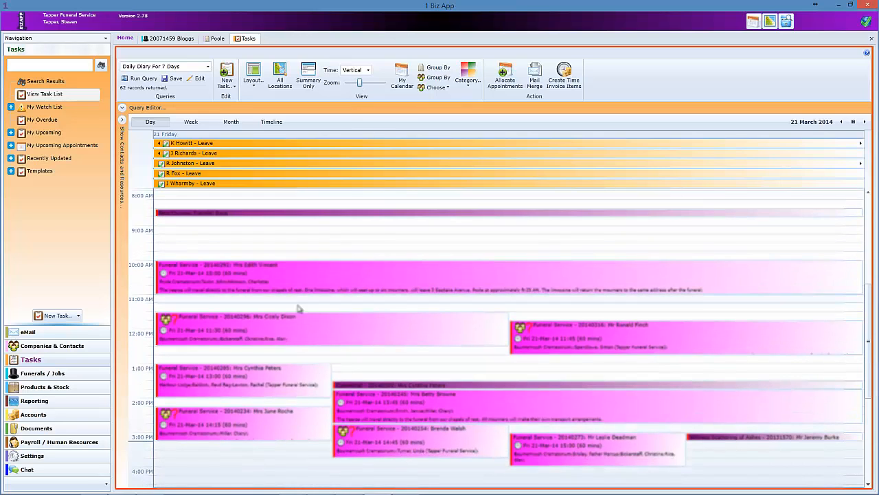
- Create a Daily Diary document from the calendar's tasks using the Daily Diary template
mouse_move(199, 333)
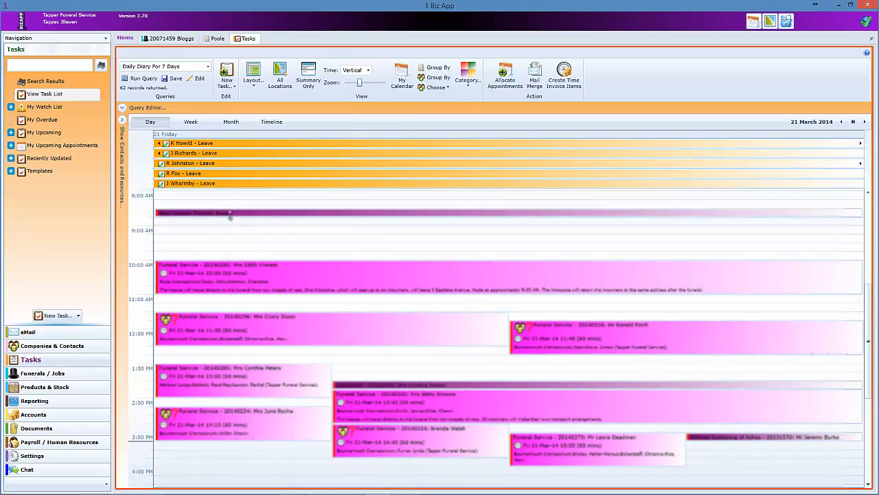
mouse_move(231, 213)
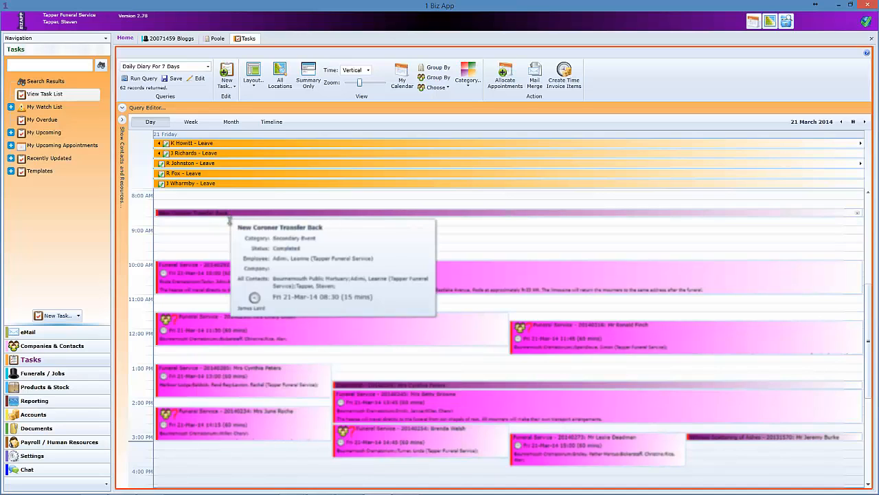
mouse_move(377, 389)
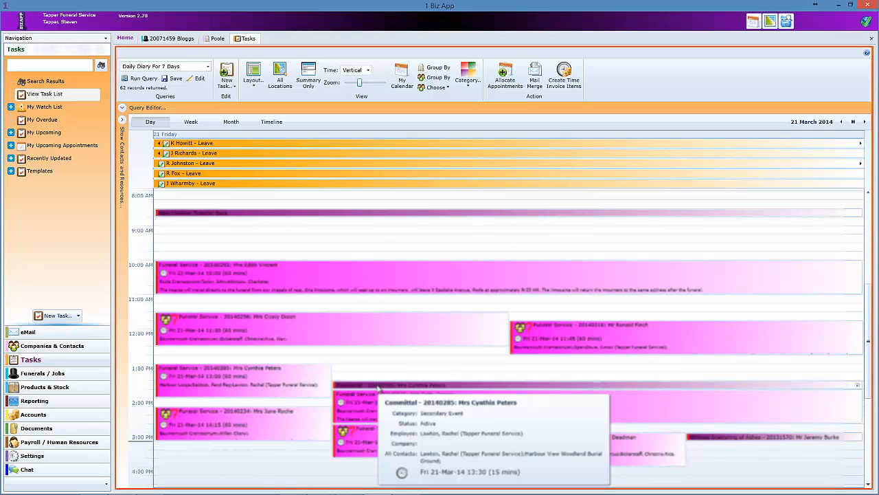
mouse_move(599, 422)
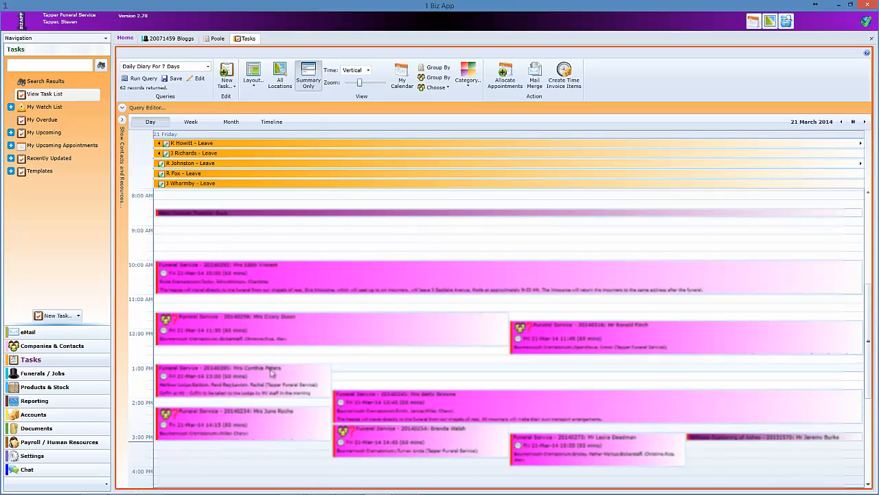
mouse_move(251, 387)
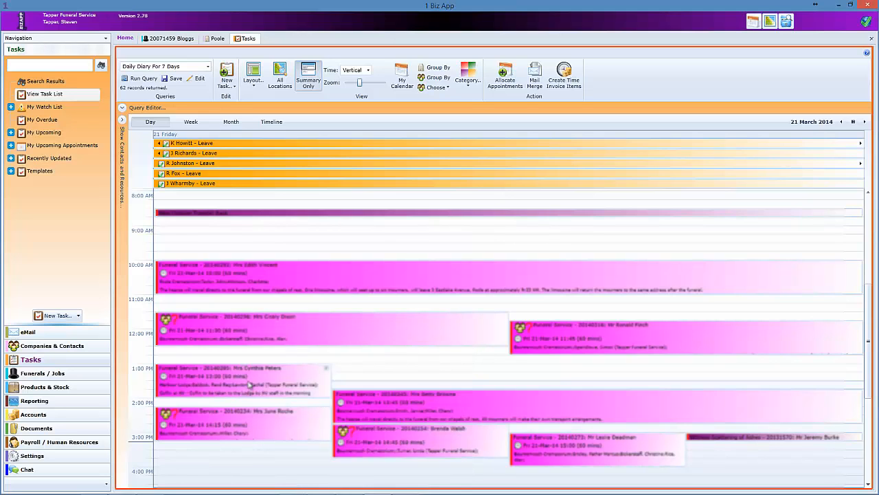
click(534, 77)
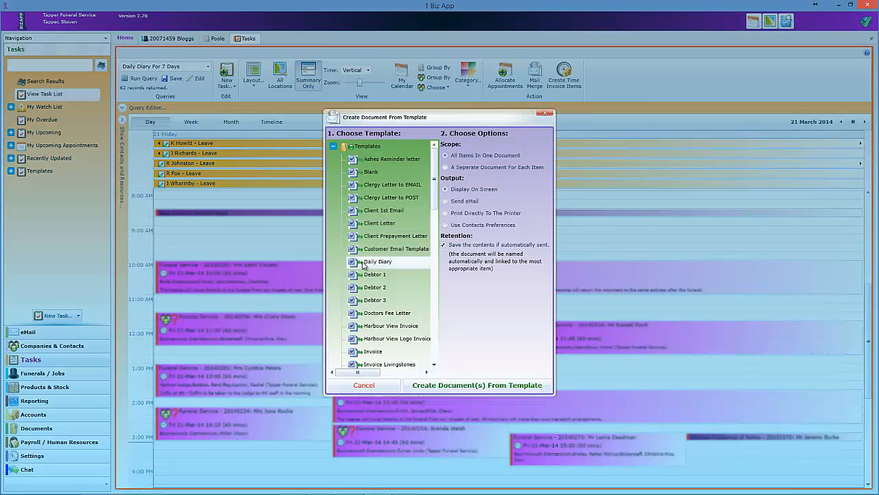
click(377, 265)
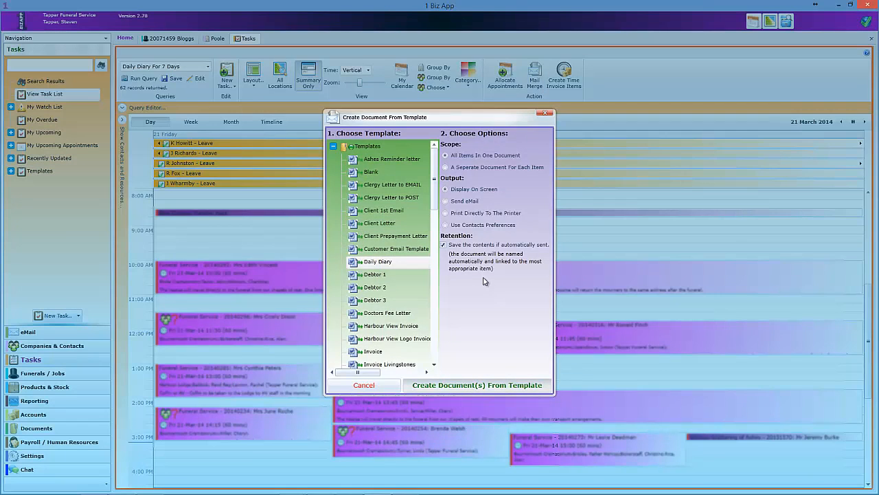
key(Return)
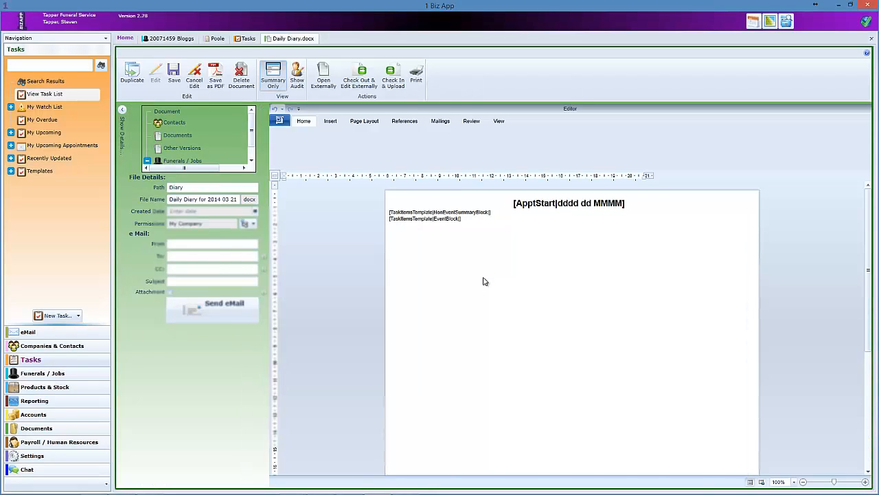
- Scroll through the 21 March Daily Diary and inspect text in the Harbour Lodge and Harbour View entries
scroll(495, 274, down, 2)
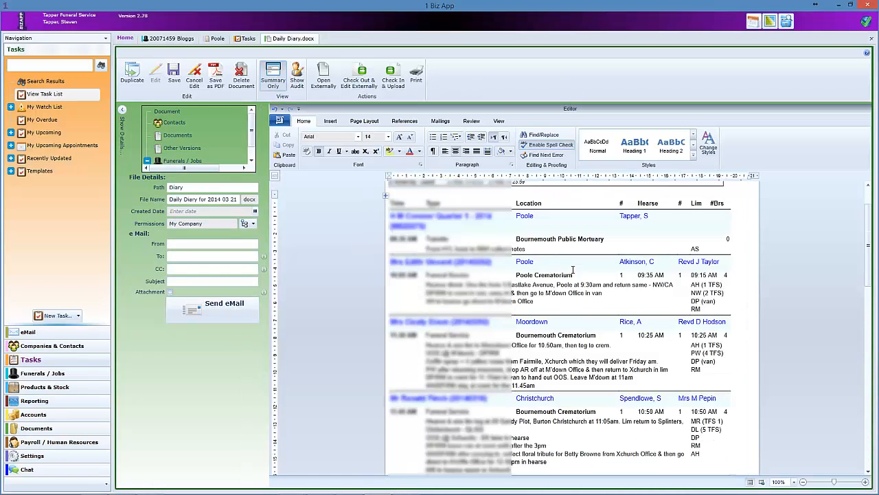
scroll(573, 269, down, 2)
scroll(573, 269, down, 2)
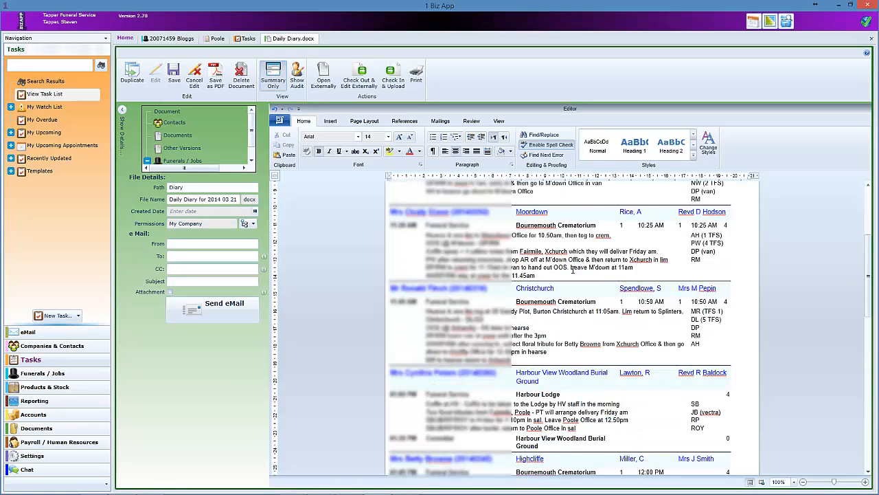
scroll(573, 269, down, 2)
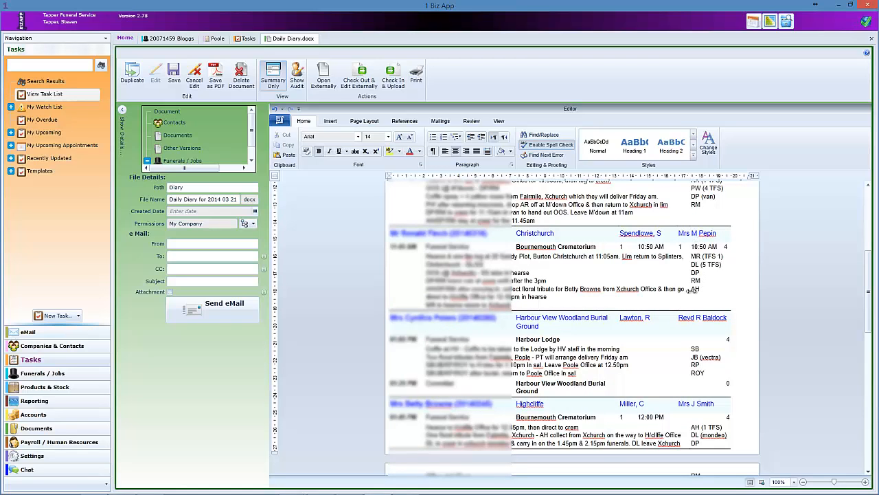
scroll(689, 283, down, 4)
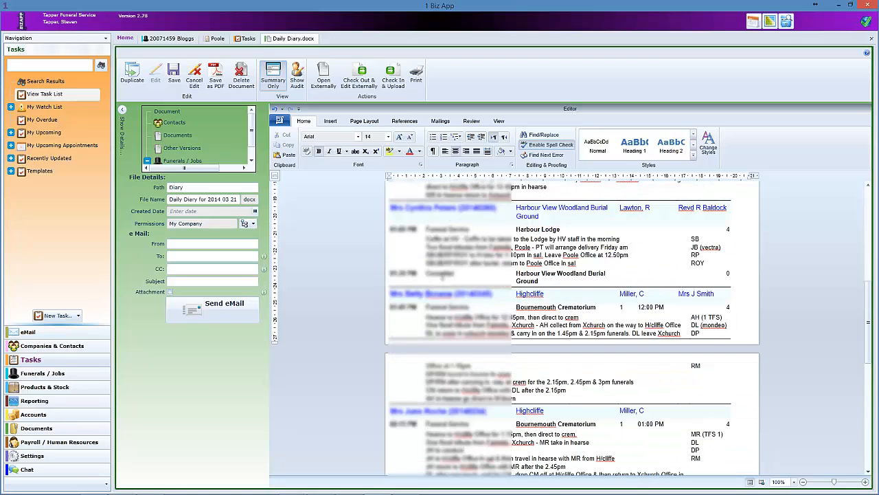
drag(402, 274, 550, 280)
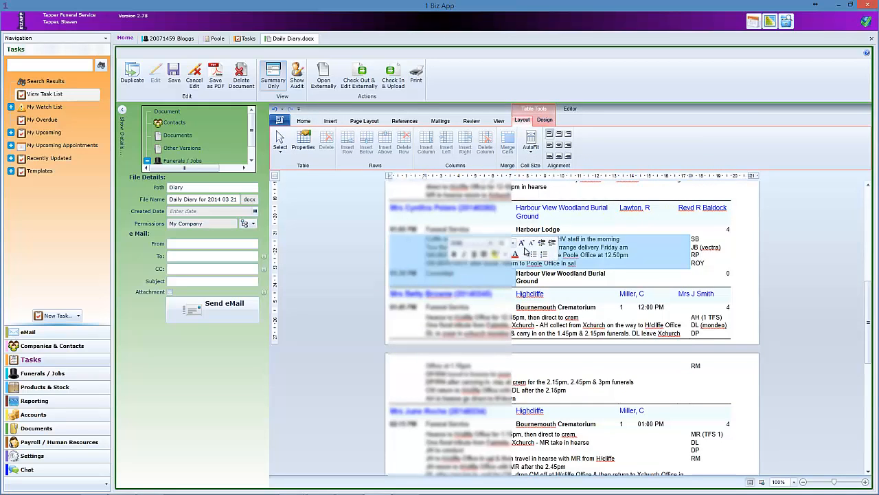
drag(429, 231, 474, 230)
double_click(434, 278)
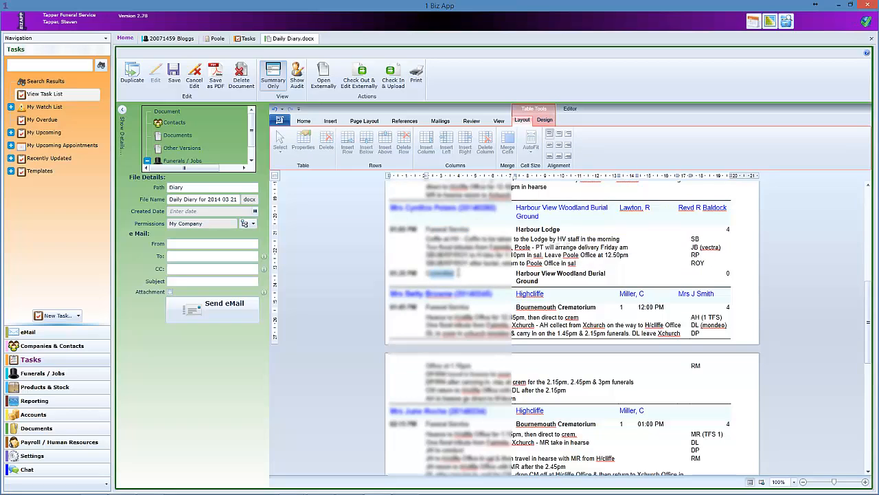
click(396, 211)
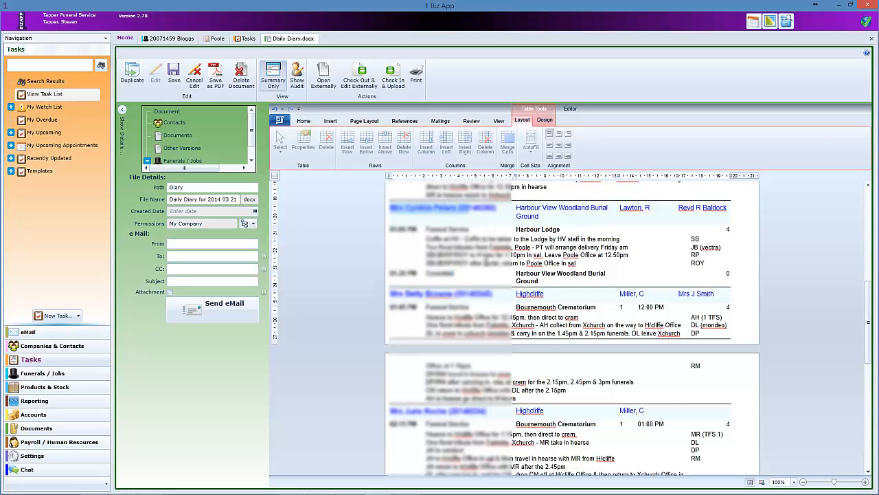
- Scroll to the end of the diary and back, then close Daily Diary.docx
scroll(484, 262, down, 2)
scroll(485, 263, down, 2)
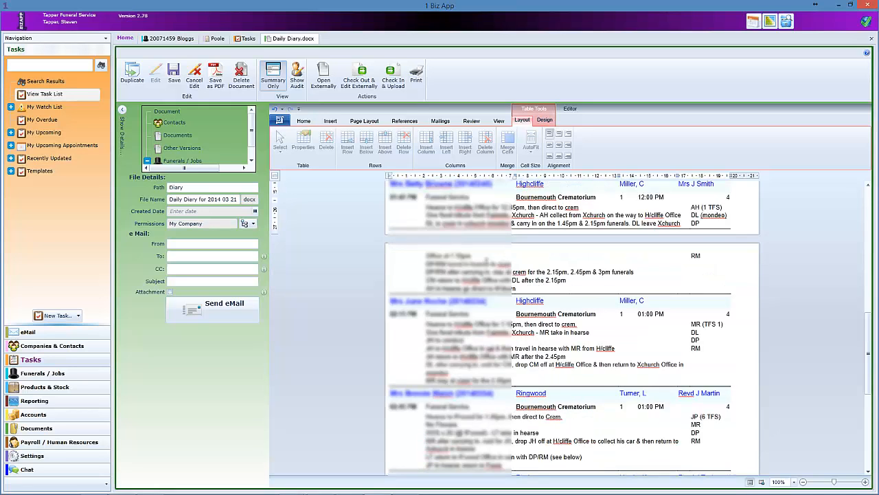
scroll(484, 263, down, 10)
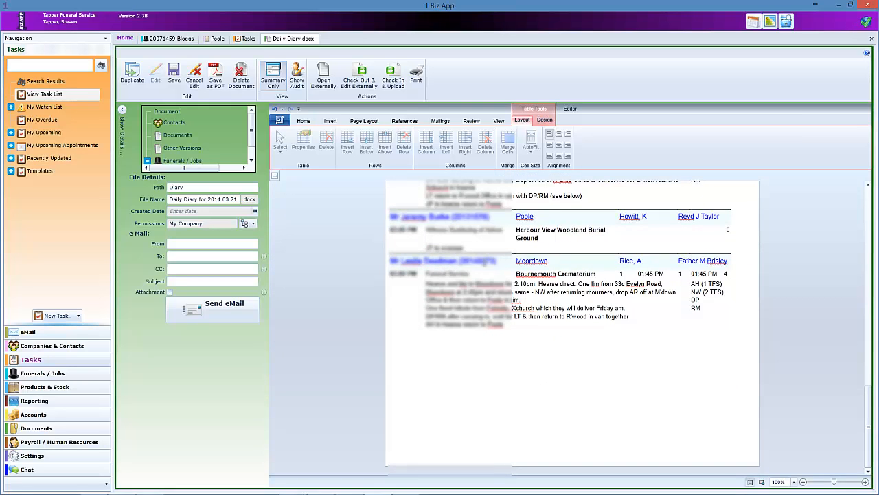
scroll(485, 259, up, 10)
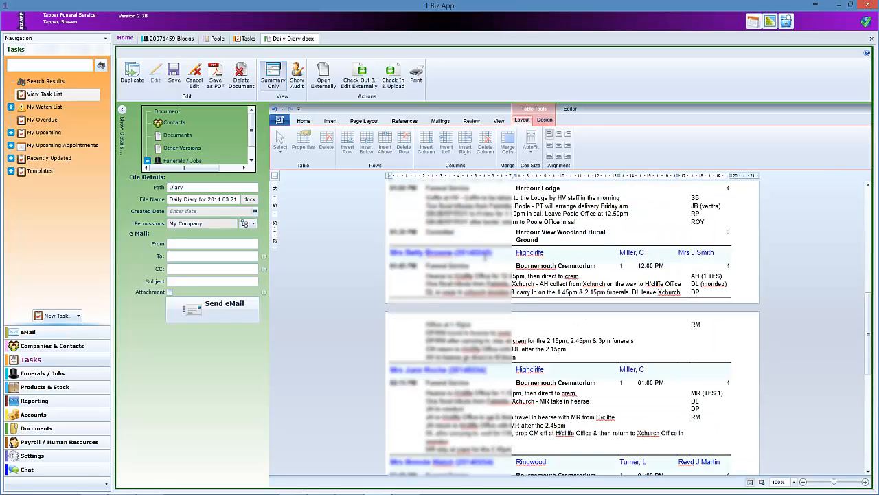
scroll(485, 260, up, 12)
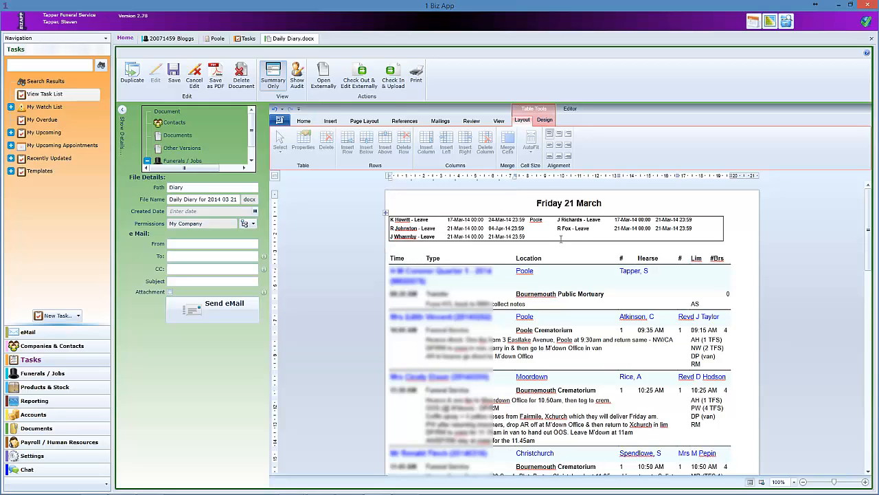
click(873, 43)
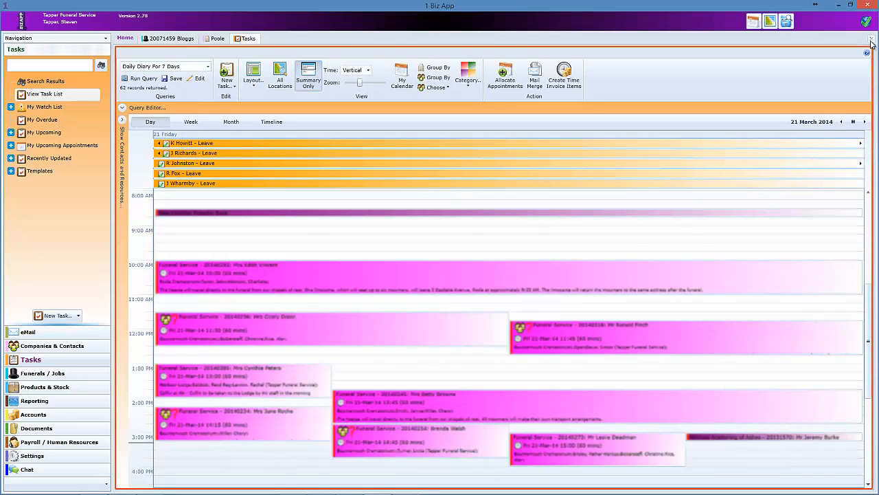
- Map all 21 March appointments as numbered markers, preview marker 1, and list their addresses
mouse_move(349, 268)
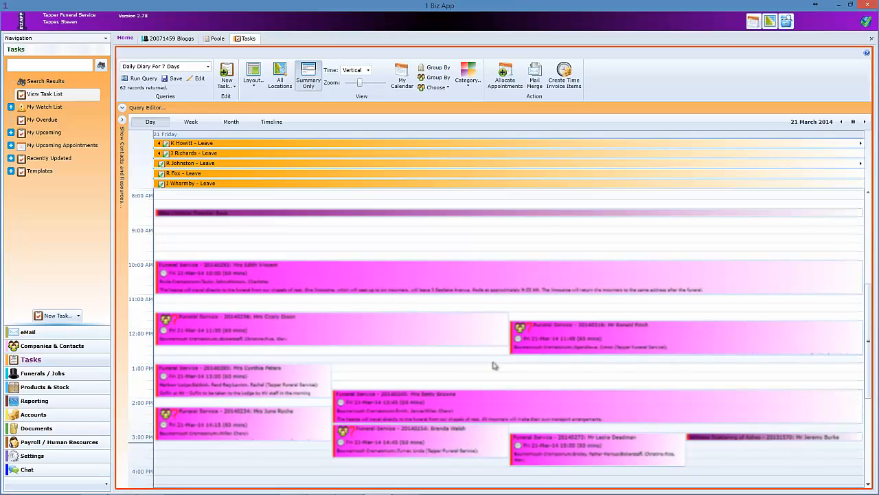
click(279, 76)
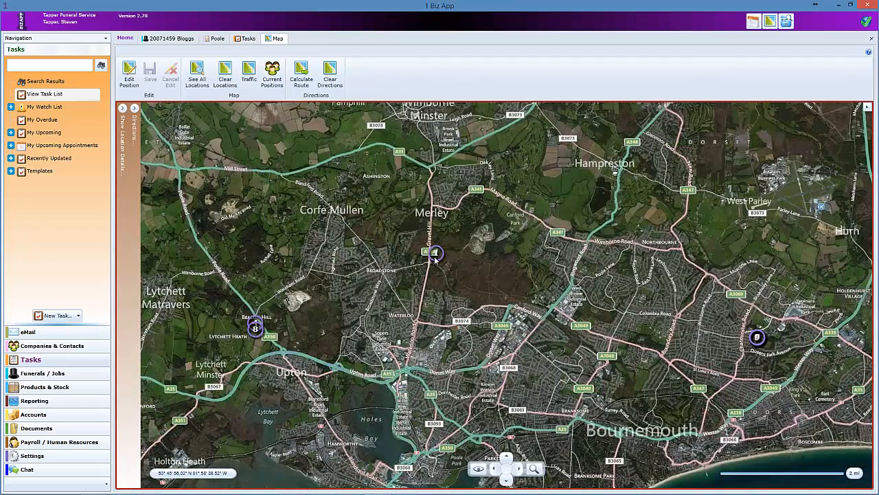
double_click(437, 255)
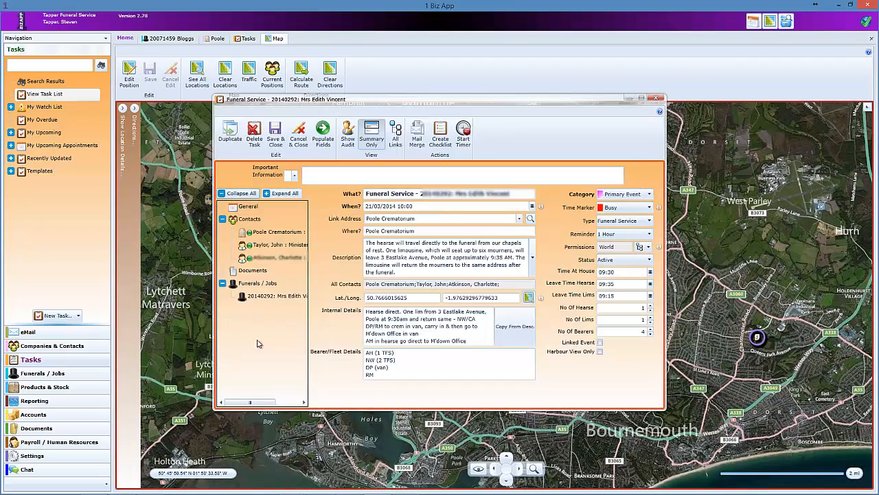
click(656, 99)
click(123, 108)
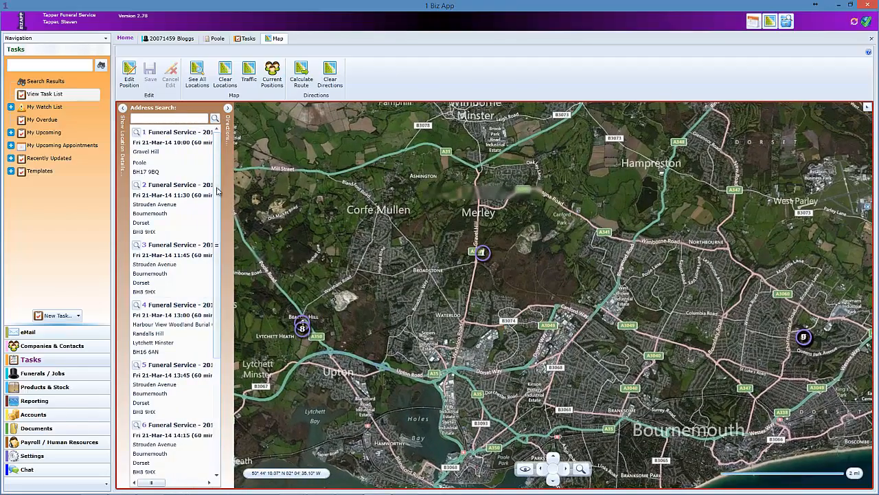
- Jump the map to address items 8, 6, 9, 8 and 7 to find Beacon Hill and Strouden Avenue
click(165, 413)
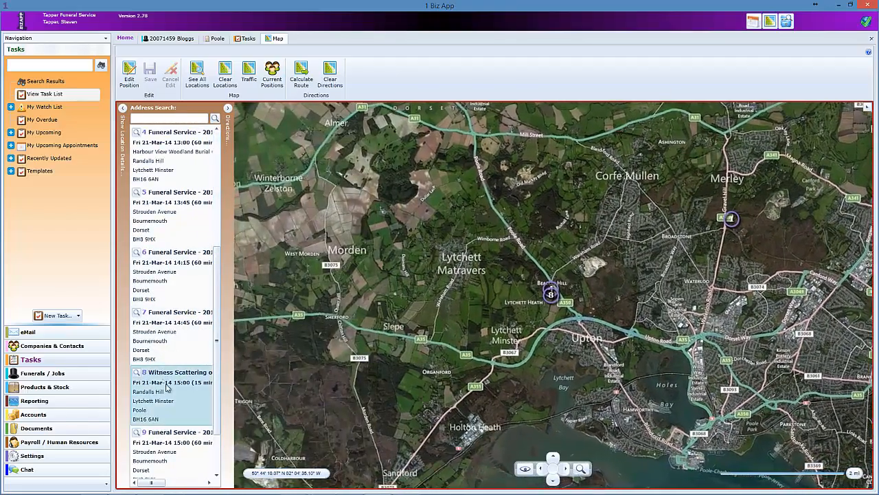
scroll(547, 298, up, 2)
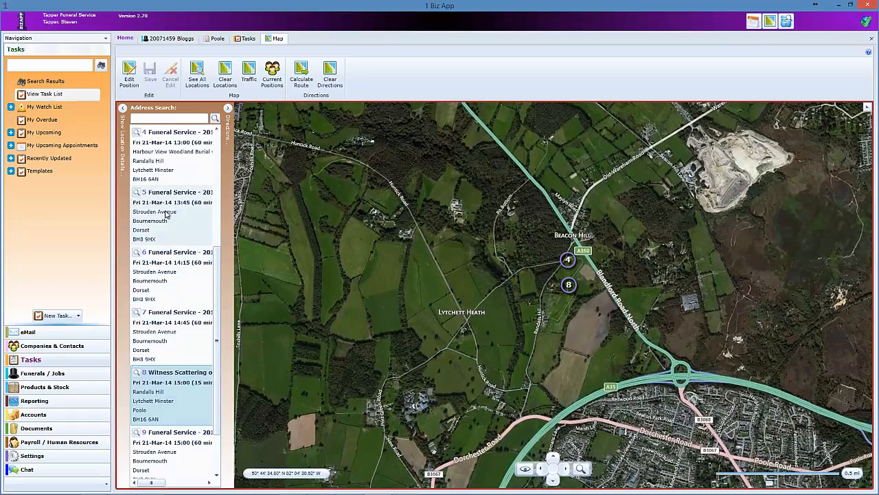
click(158, 261)
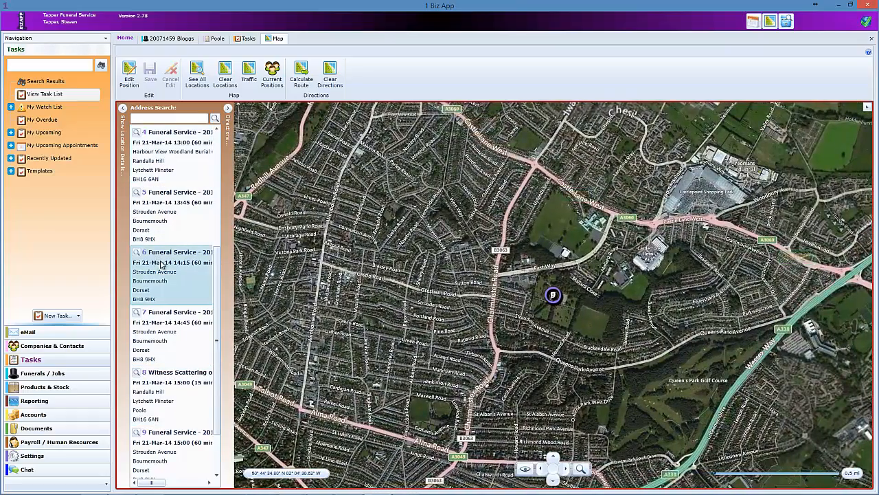
scroll(172, 336, down, 1)
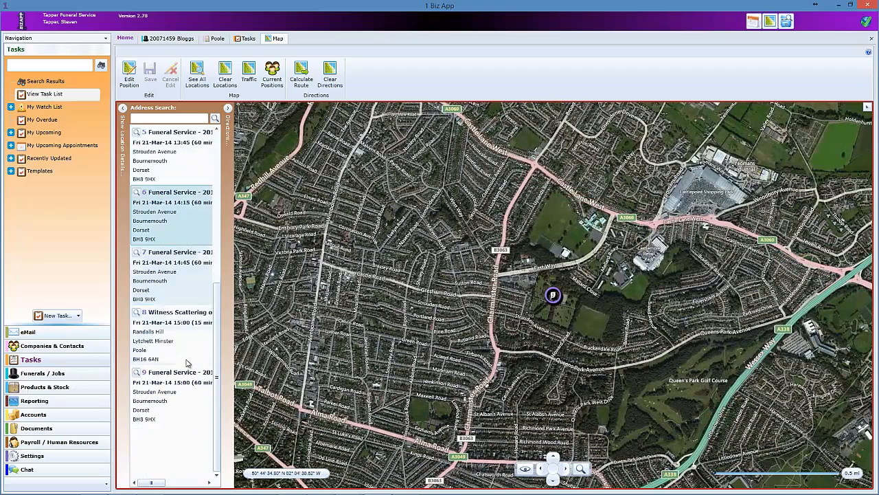
click(176, 395)
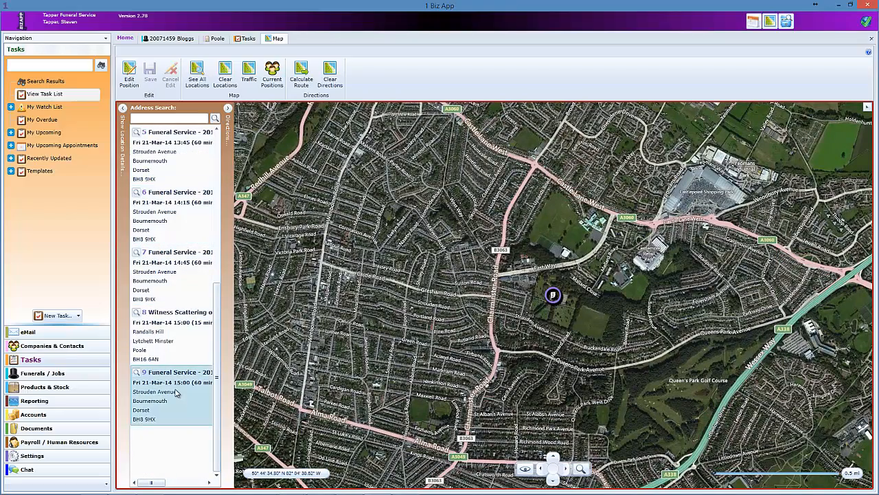
click(165, 333)
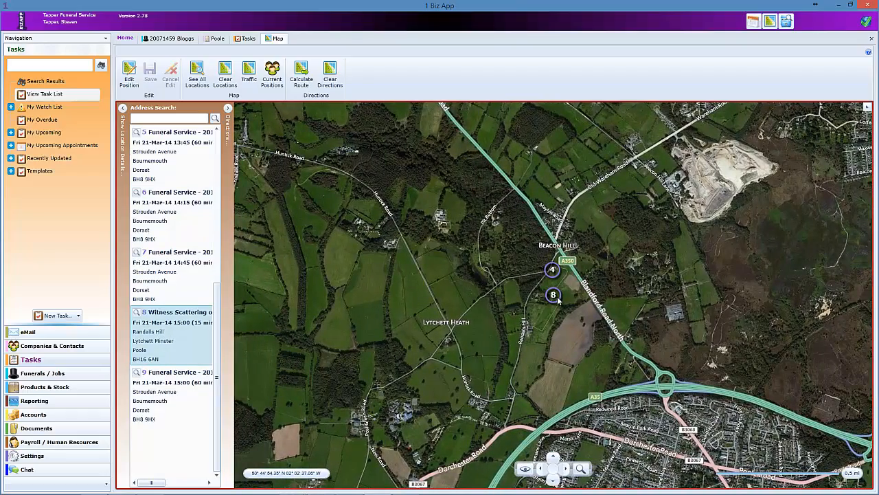
click(171, 264)
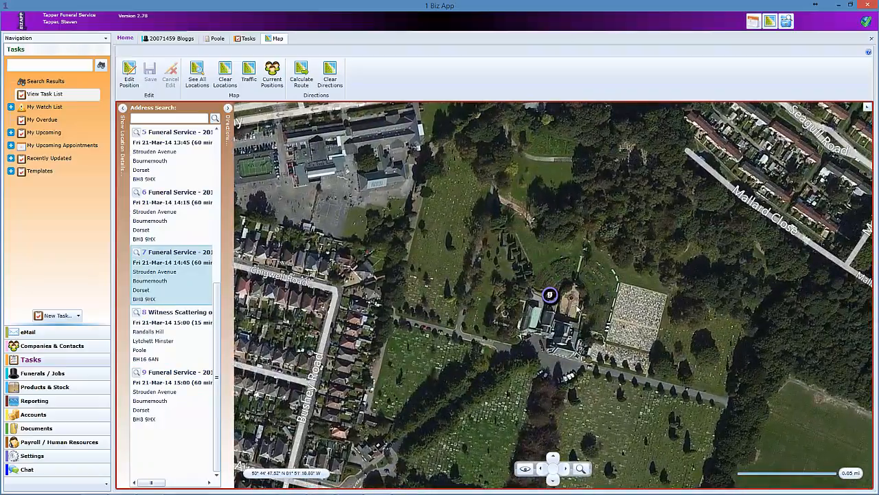
scroll(575, 281, down, 3)
scroll(574, 282, down, 5)
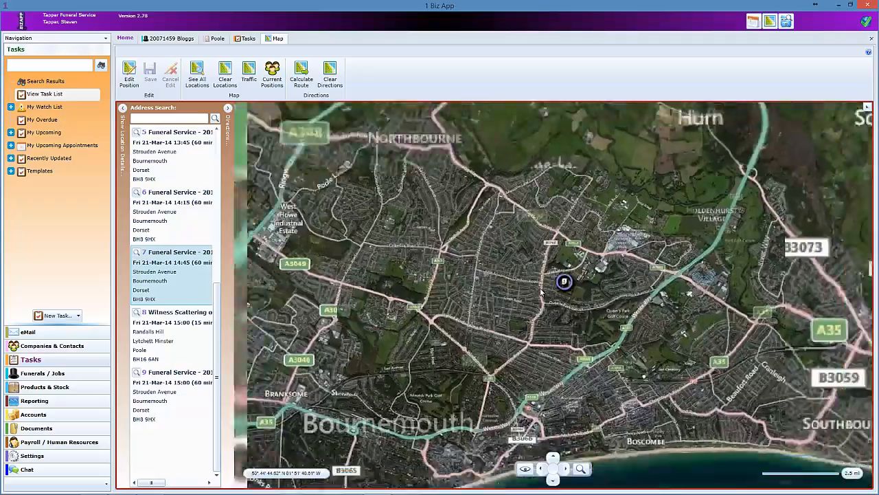